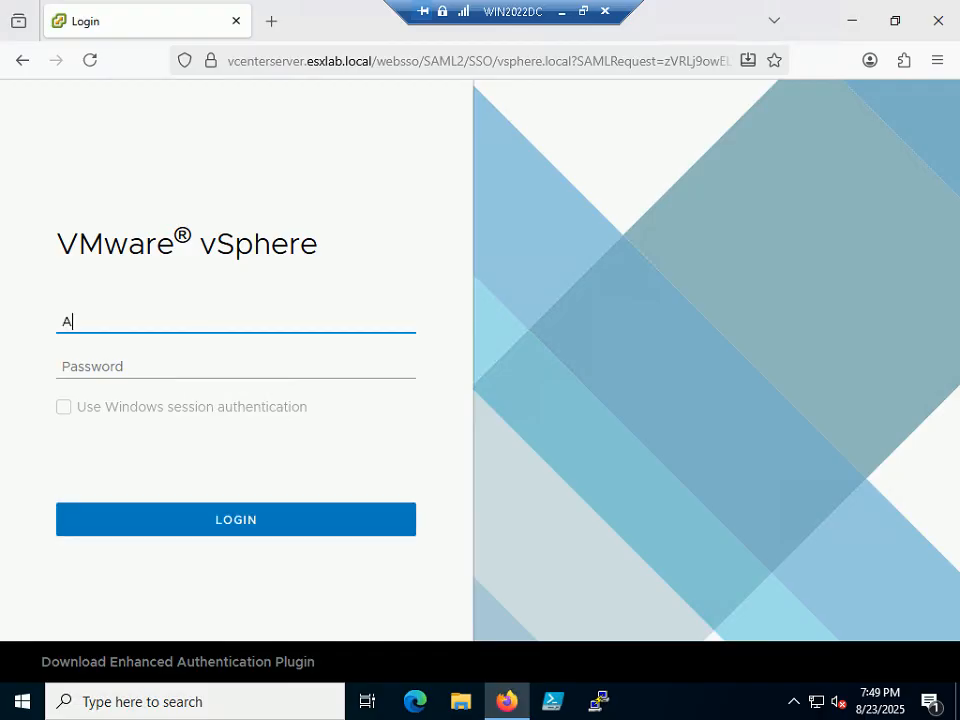
# - Sign in to vSphere Client with the vSphere administrator username and password
pyautogui.write('strator')
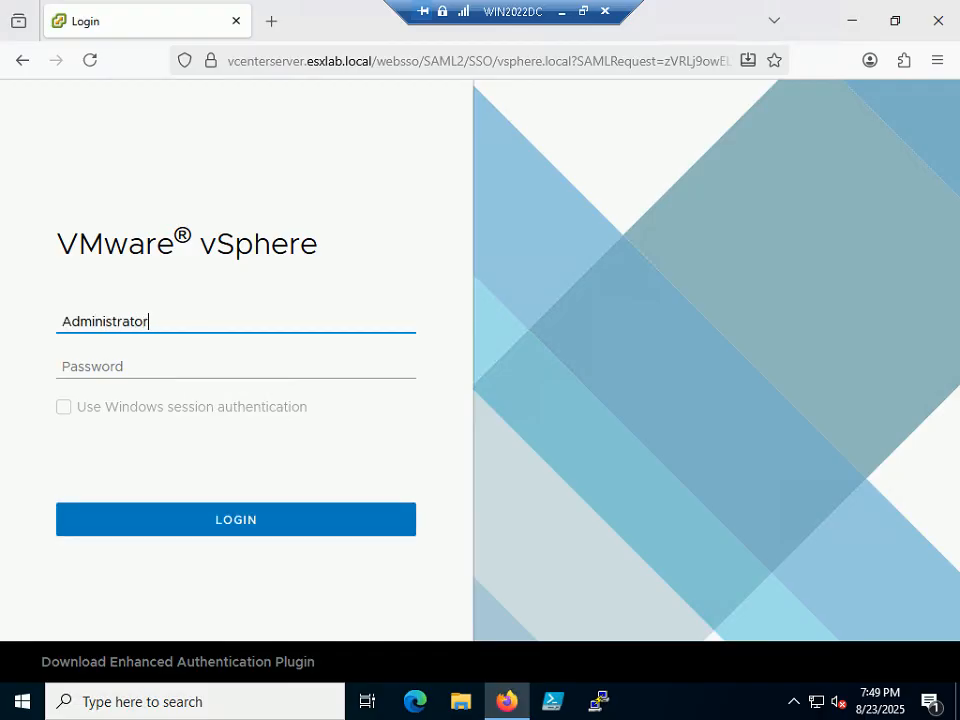
pyautogui.write('@vsphere.local')
pyautogui.press('Tab')
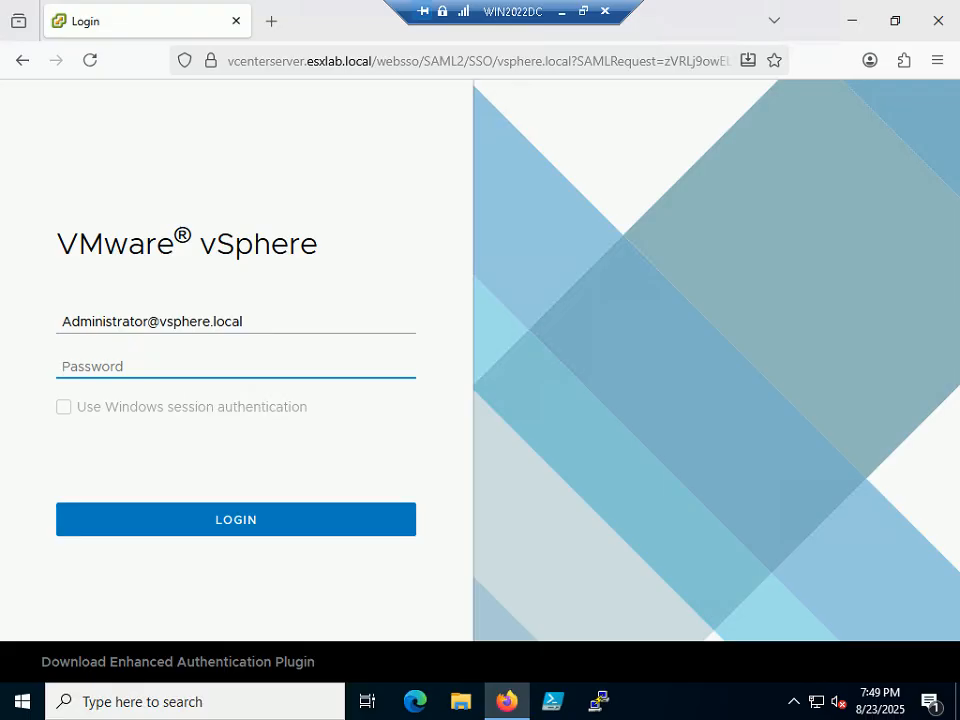
pyautogui.write('********')
pyautogui.press('Return')
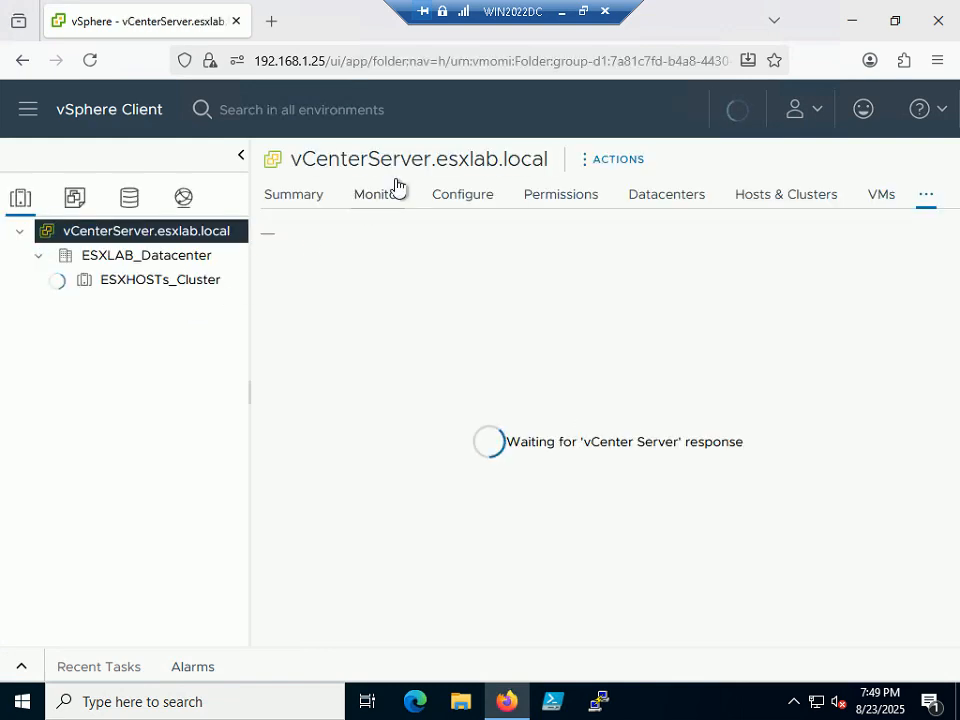
# - Advance the PowerPoint slide show to Step 250 and return to the vSphere Client window
pyautogui.click(584, 12)
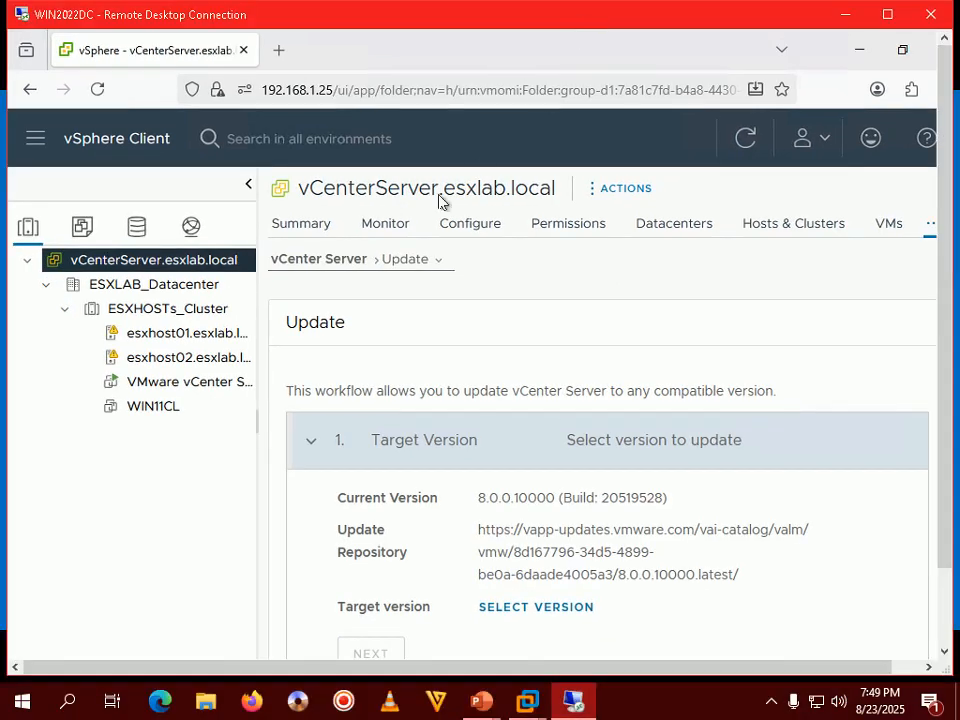
pyautogui.moveTo(485, 706)
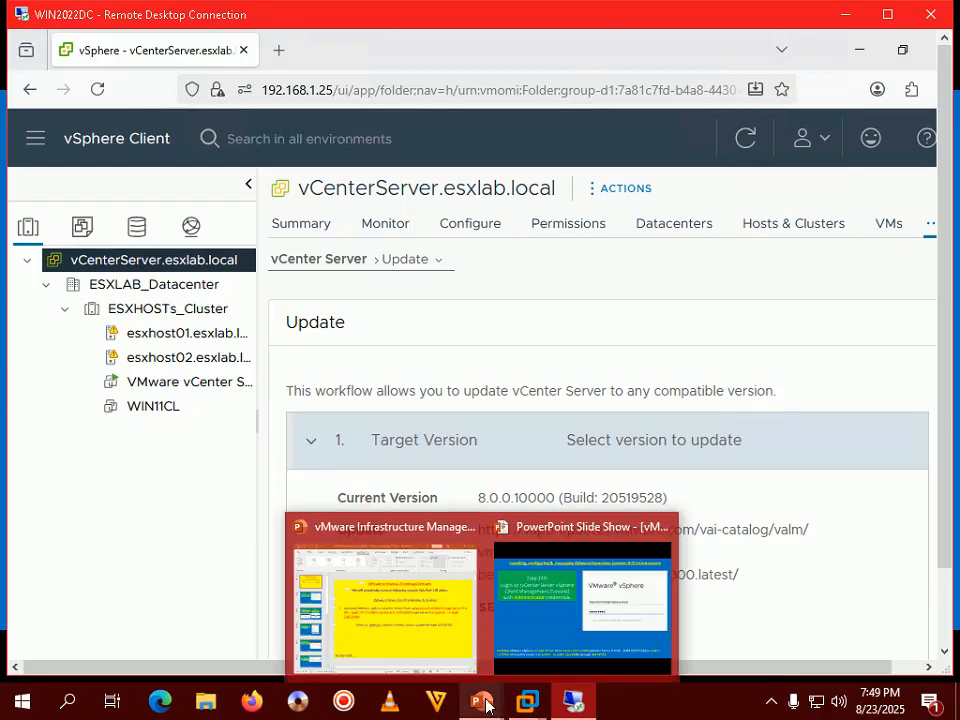
pyautogui.click(568, 622)
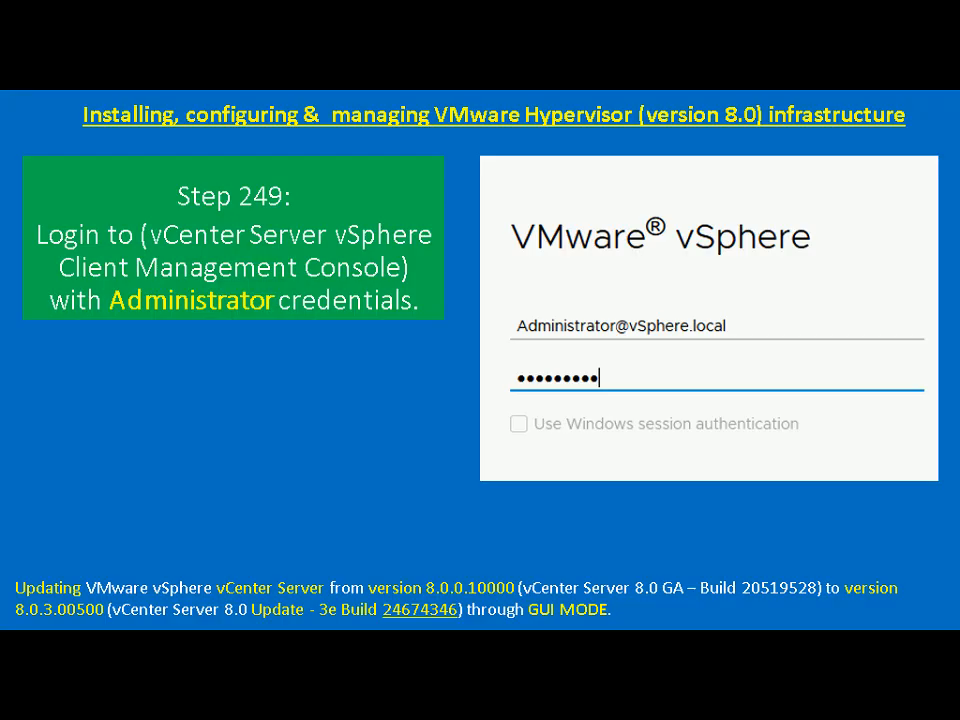
pyautogui.press('Right')
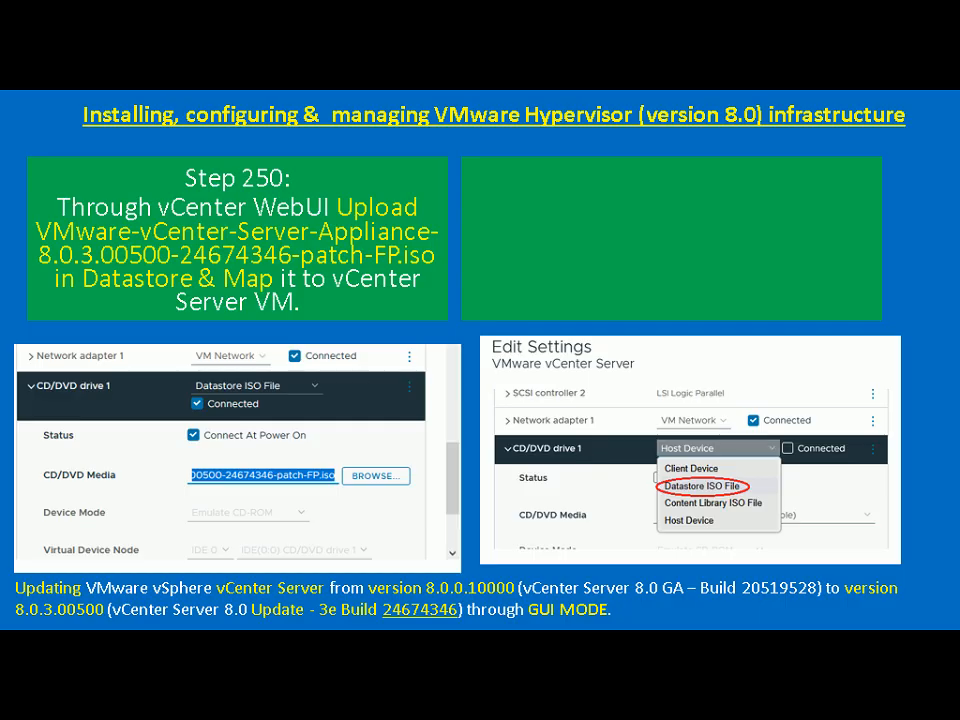
pyautogui.hotkey('alt', 'Tab')
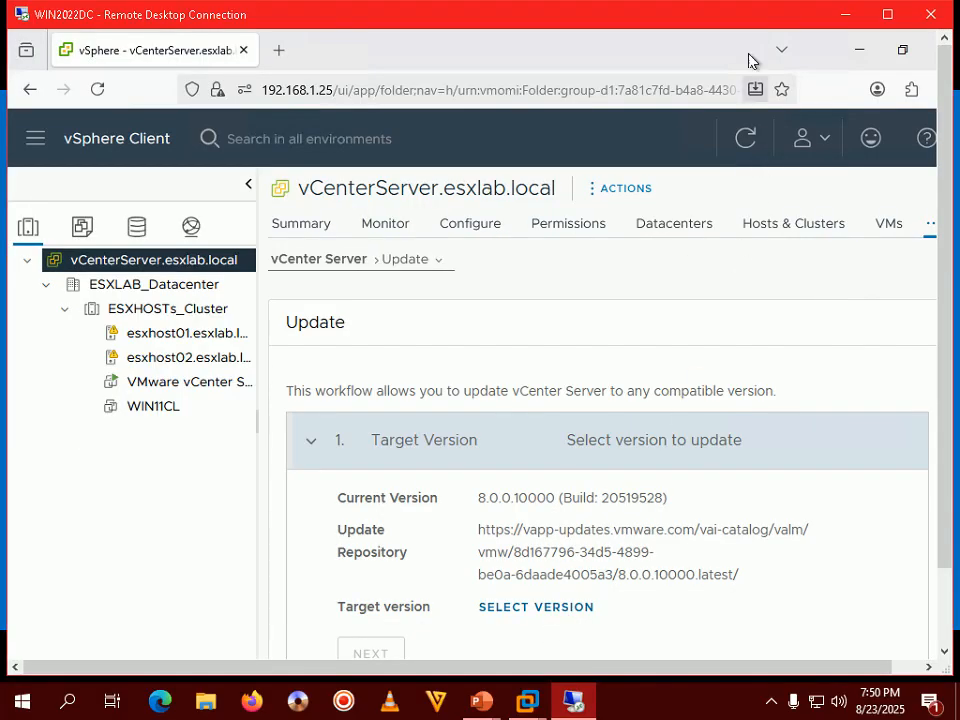
# - Open the VMFS_DS datastore's Files tab and start a file upload
pyautogui.doubleClick(752, 22)
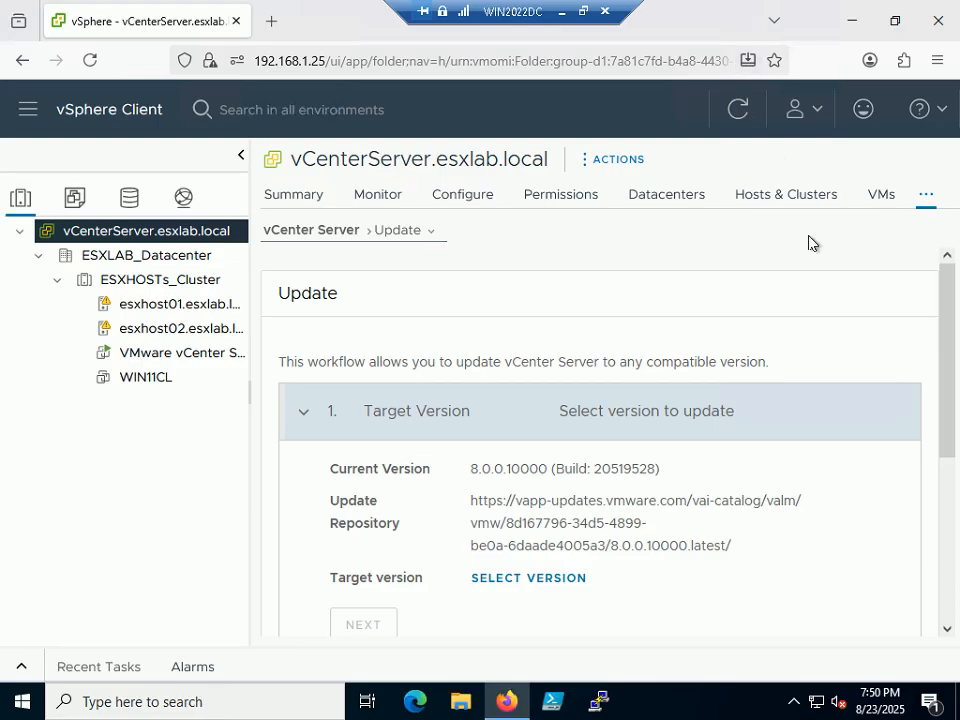
pyautogui.click(924, 200)
pyautogui.click(745, 240)
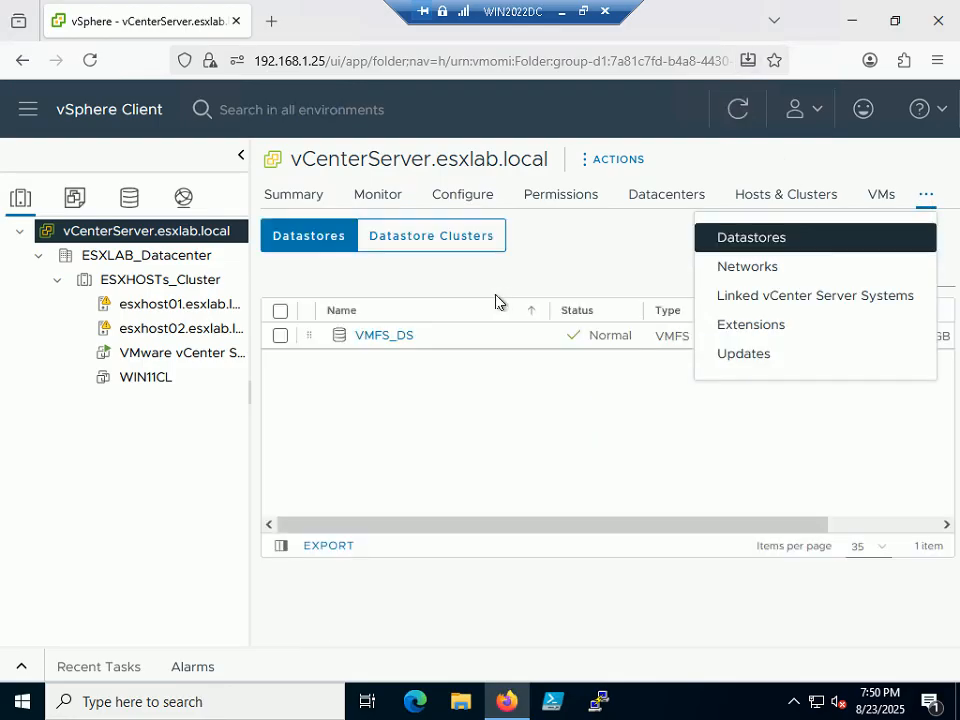
pyautogui.click(377, 336)
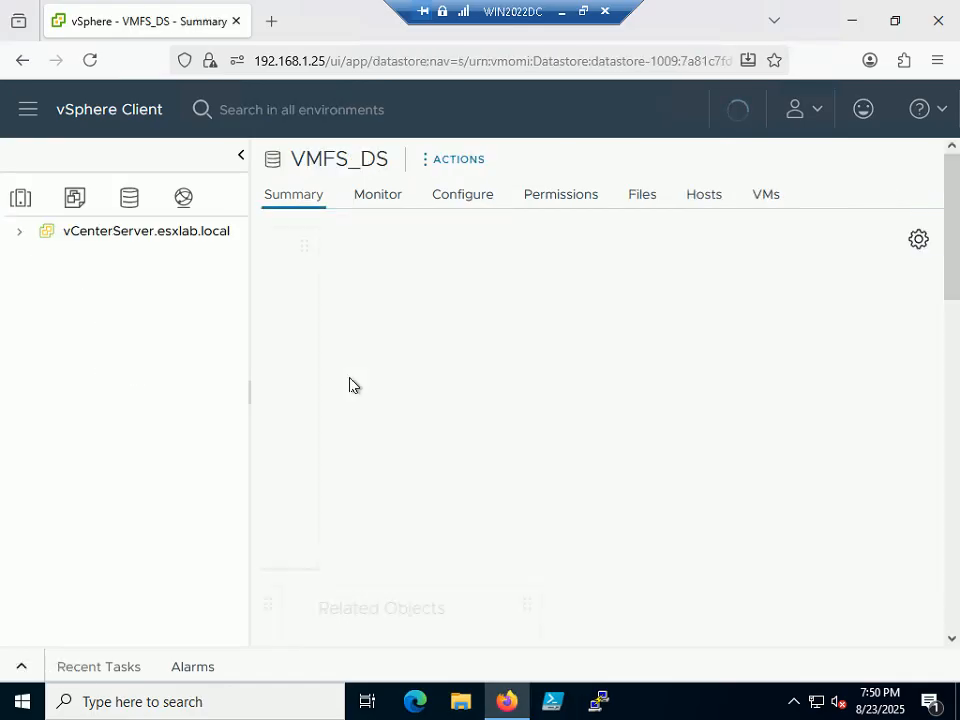
pyautogui.click(641, 198)
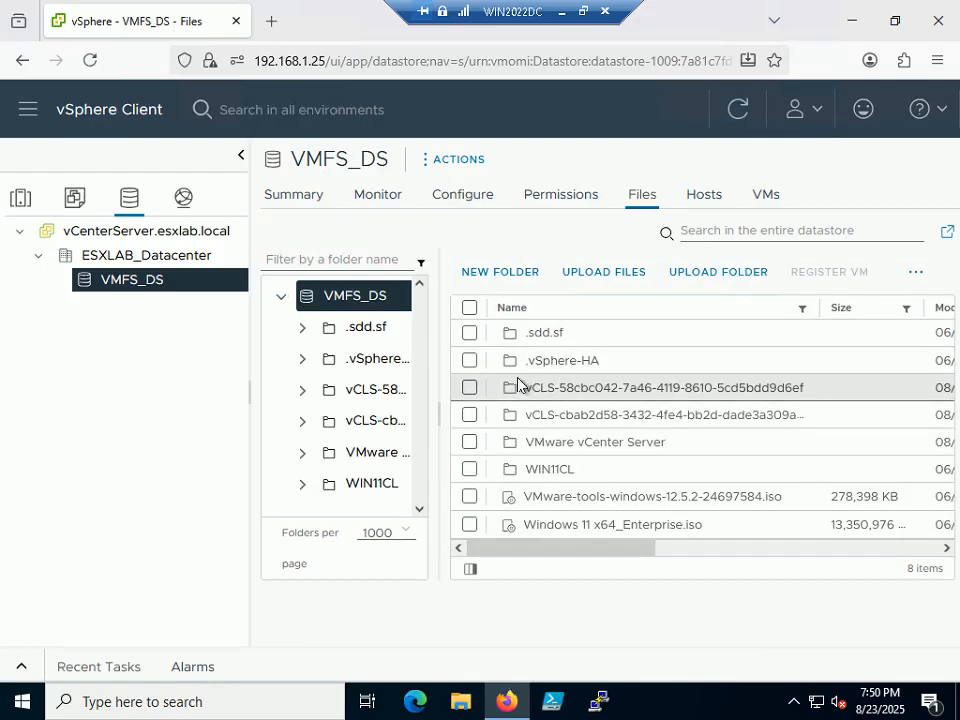
pyautogui.click(604, 272)
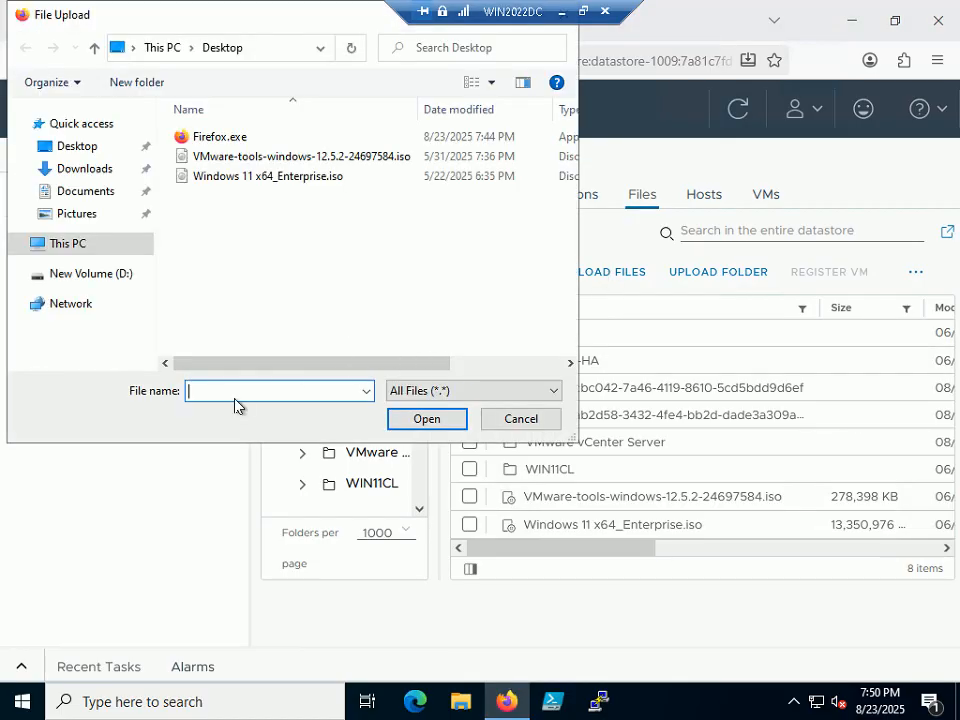
# - Point the File Upload dialog at the \\192.168.1.1 network share
pyautogui.write('\\\\10.')
pyautogui.press('BackSpace')
pyautogui.press('BackSpace')
pyautogui.write('92.168.1.1')
pyautogui.press('Return')
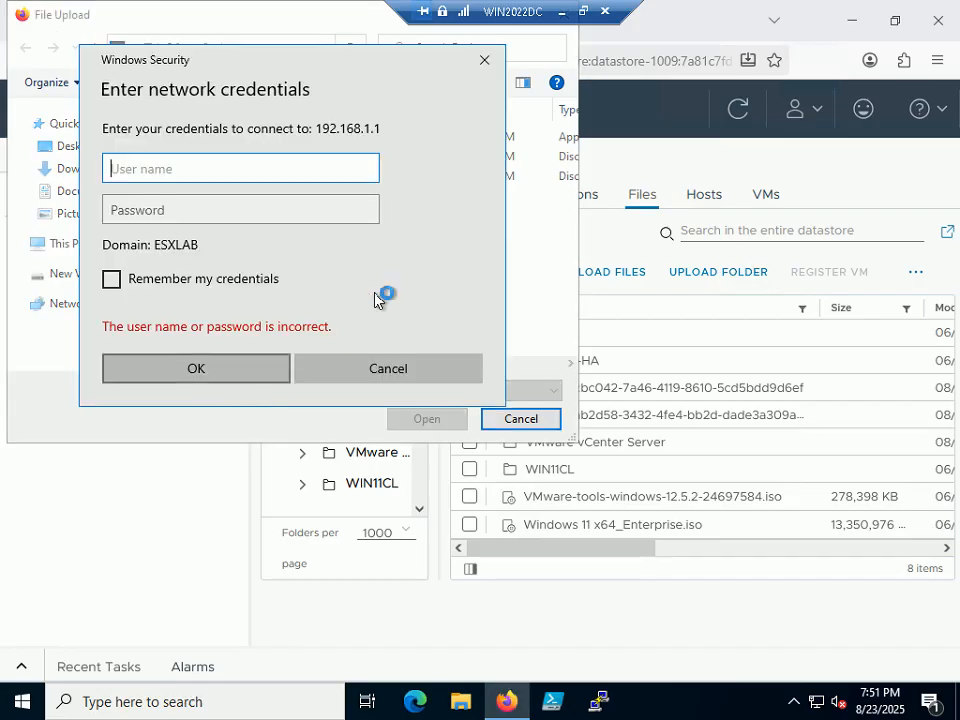
# - Get past the credentials prompt, open the Updates folder and widen the Name column
pyautogui.click(582, 11)
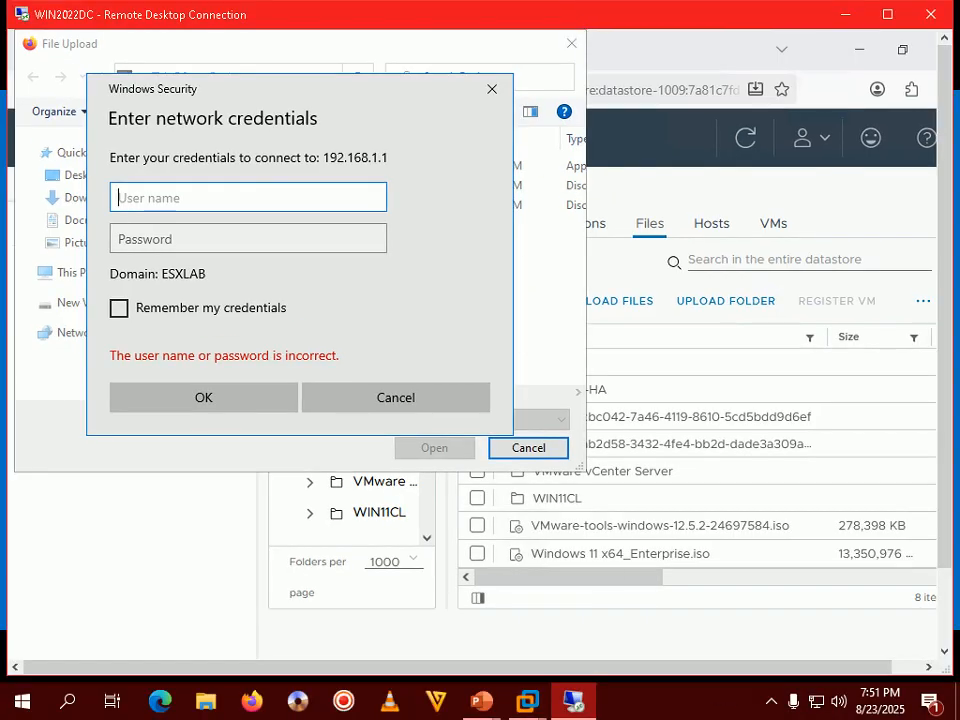
pyautogui.click(672, 712)
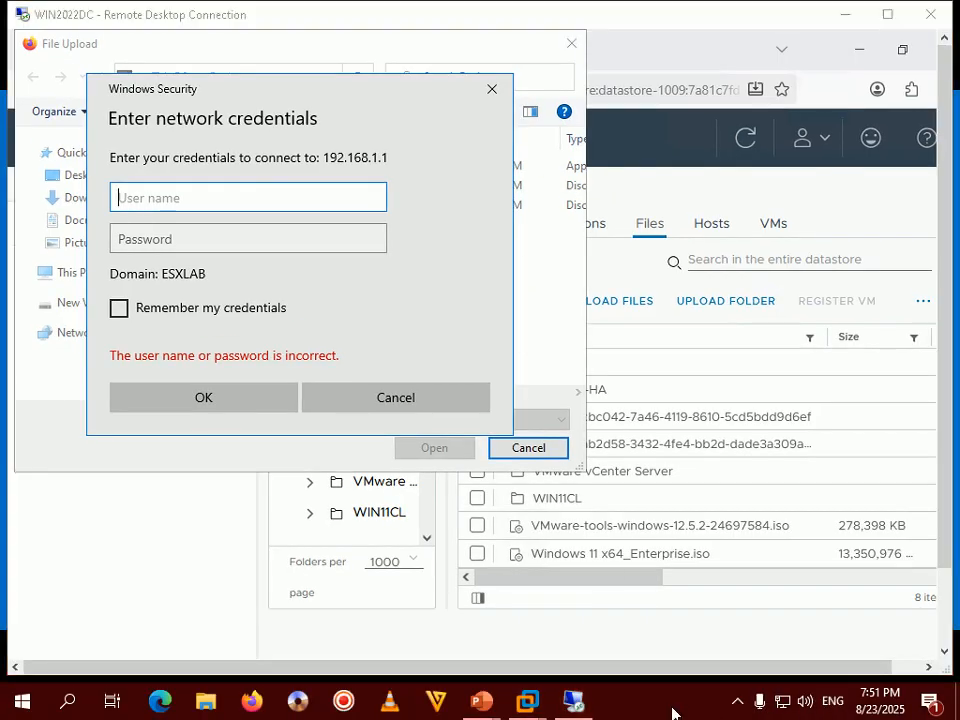
pyautogui.click(735, 706)
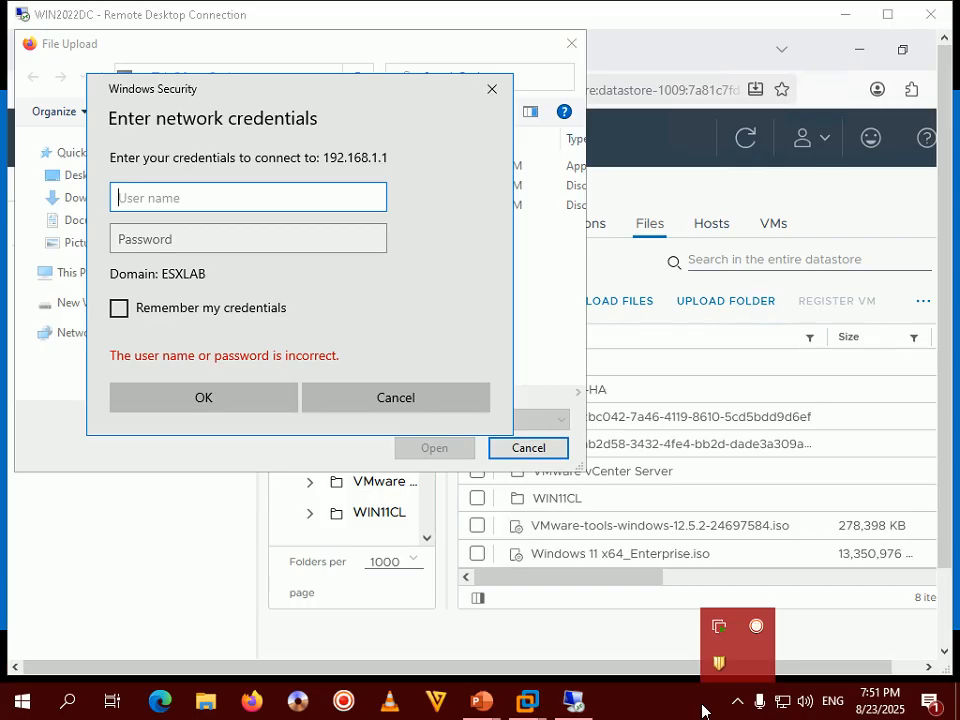
pyautogui.click(703, 711)
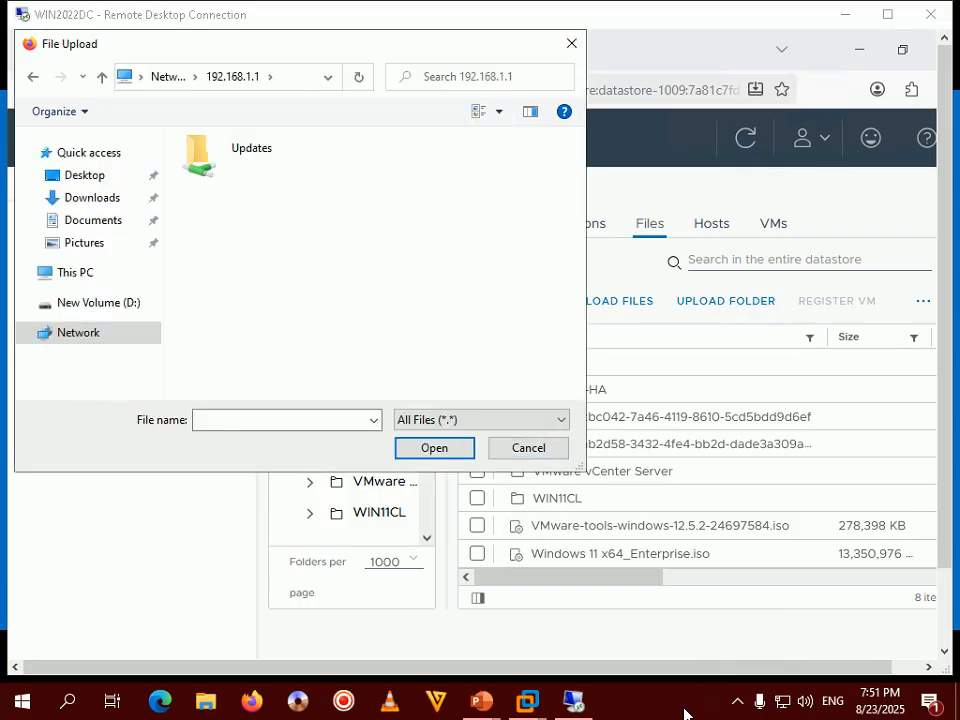
pyautogui.click(735, 708)
pyautogui.click(735, 708)
pyautogui.click(736, 703)
pyautogui.click(701, 712)
pyautogui.doubleClick(256, 162)
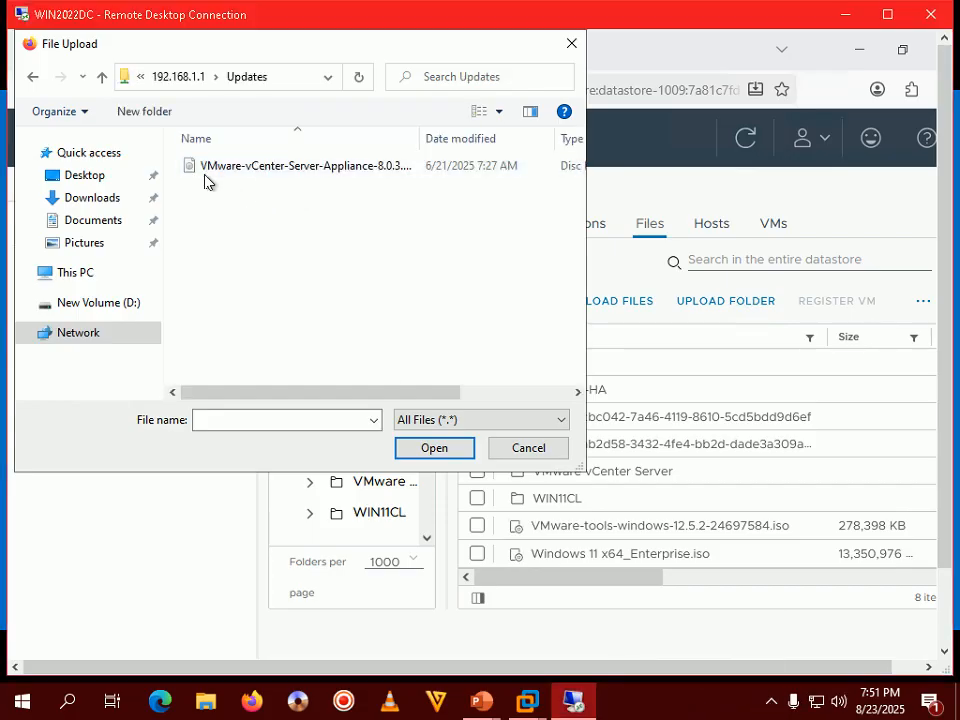
pyautogui.moveTo(420, 138); pyautogui.dragTo(571, 138)
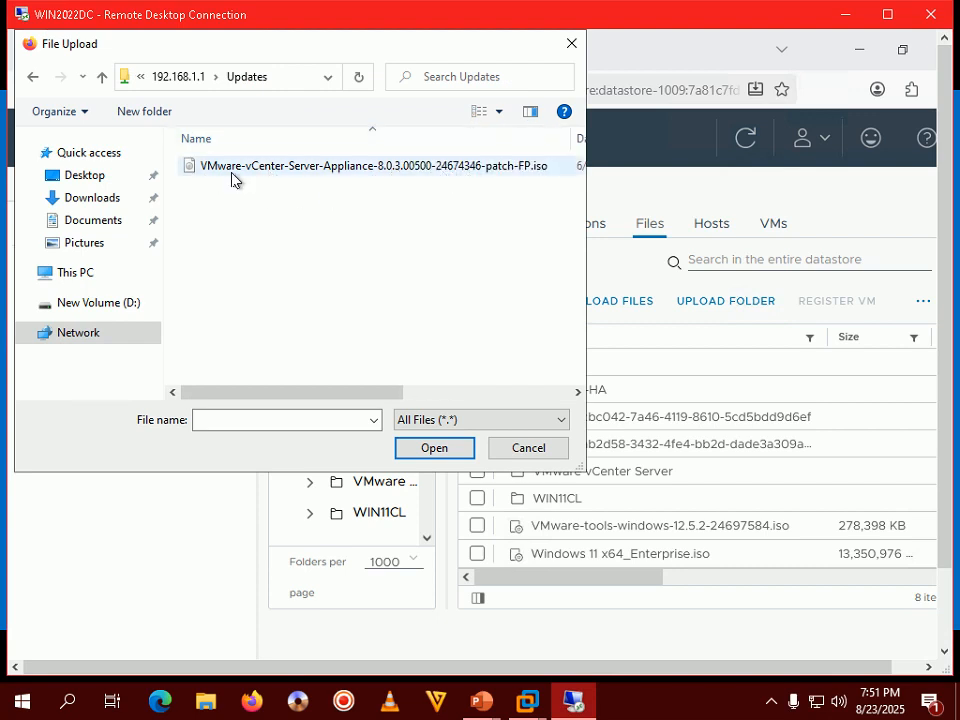
# - Upload the VMware-vCenter-Server-Appliance-8.0.3.00500 patch ISO and watch its Upload Files task
pyautogui.doubleClick(458, 167)
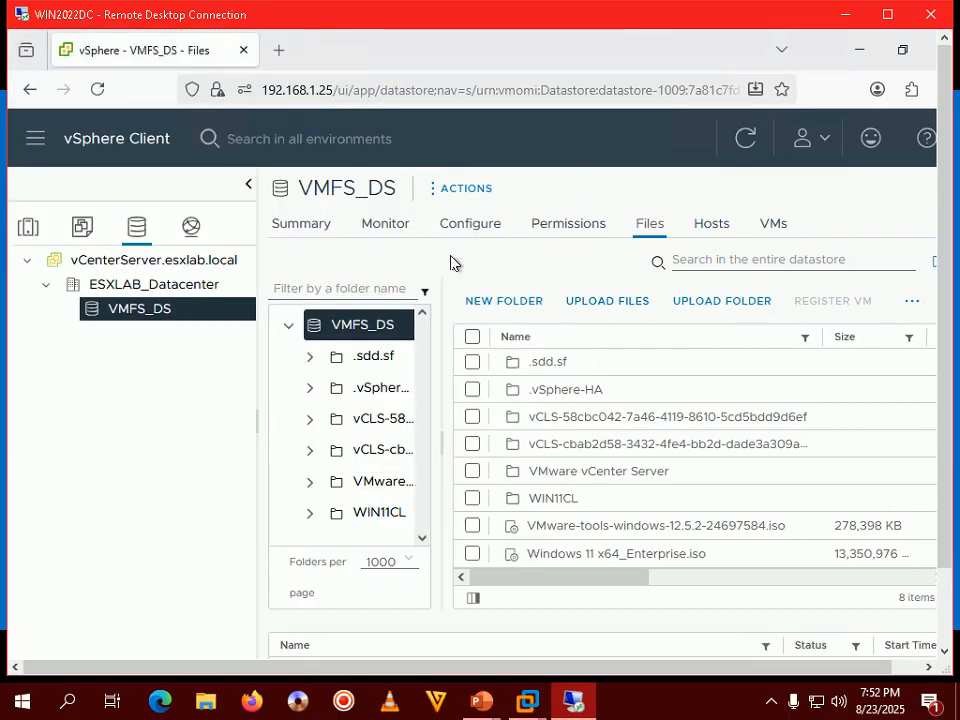
pyautogui.click(887, 14)
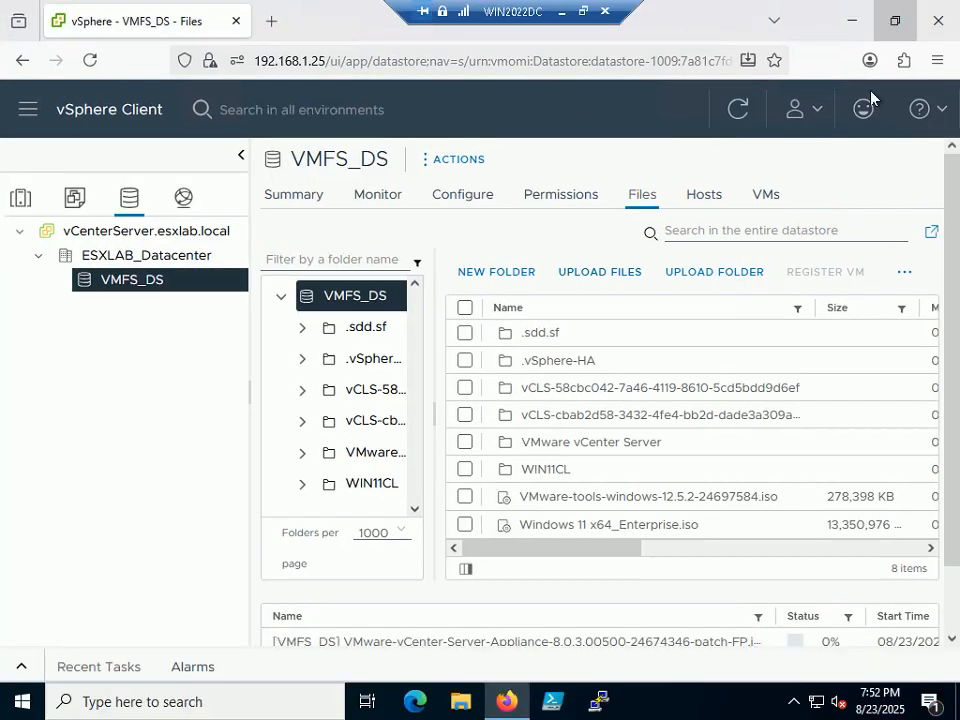
pyautogui.moveTo(594, 641); pyautogui.dragTo(845, 633)
pyautogui.click(815, 640)
pyautogui.doubleClick(829, 641)
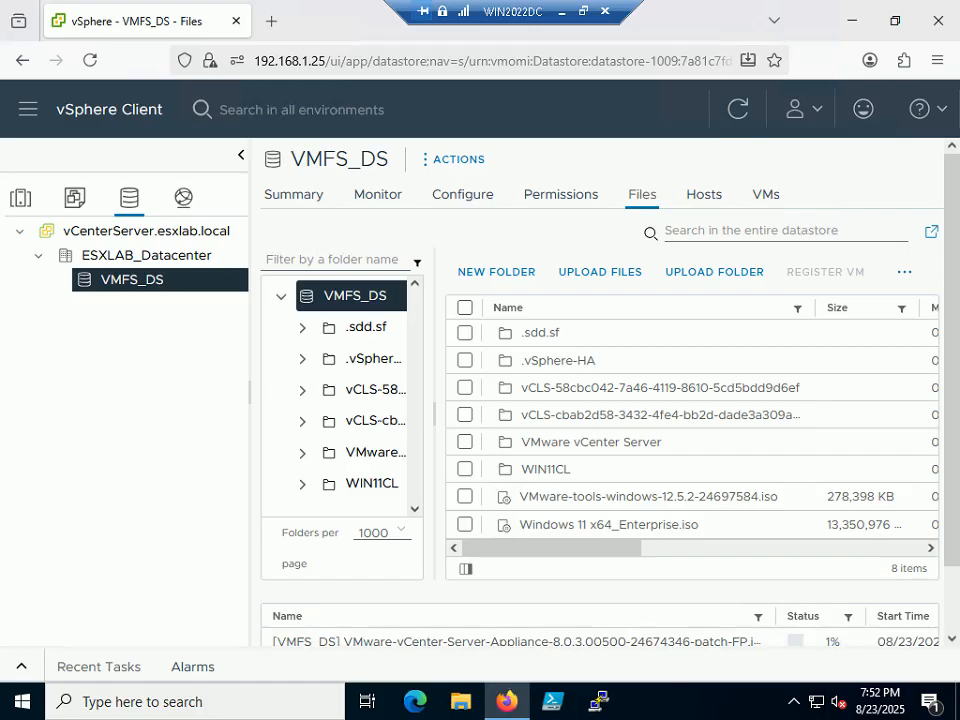
pyautogui.moveTo(950, 515); pyautogui.dragTo(949, 578)
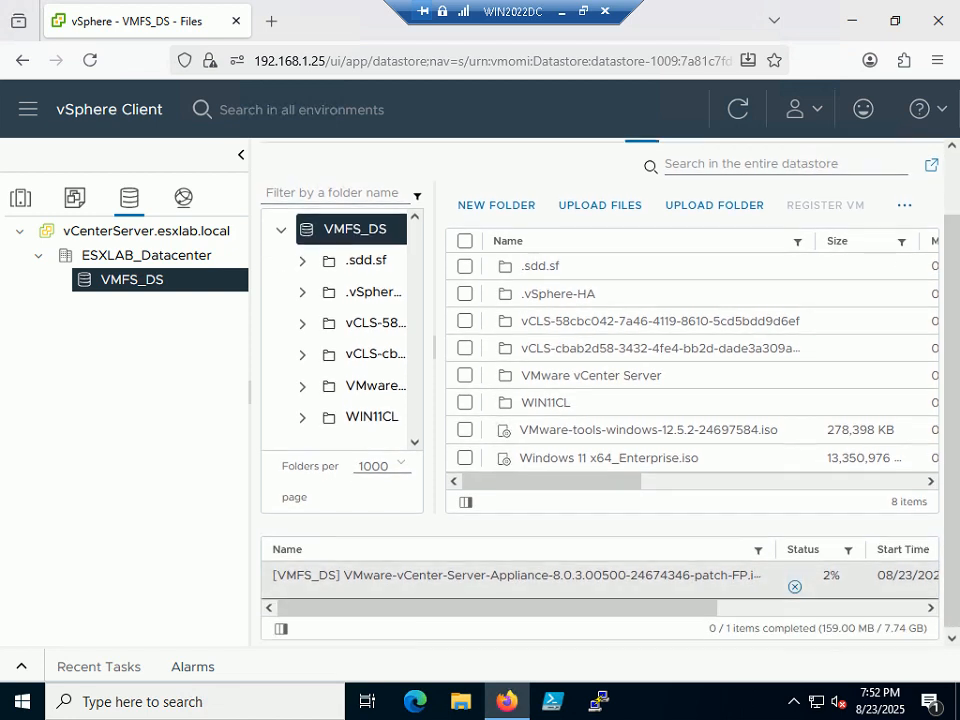
# - Wait on the local desktop until the upload completes, then refocus the remote session
pyautogui.click(583, 11)
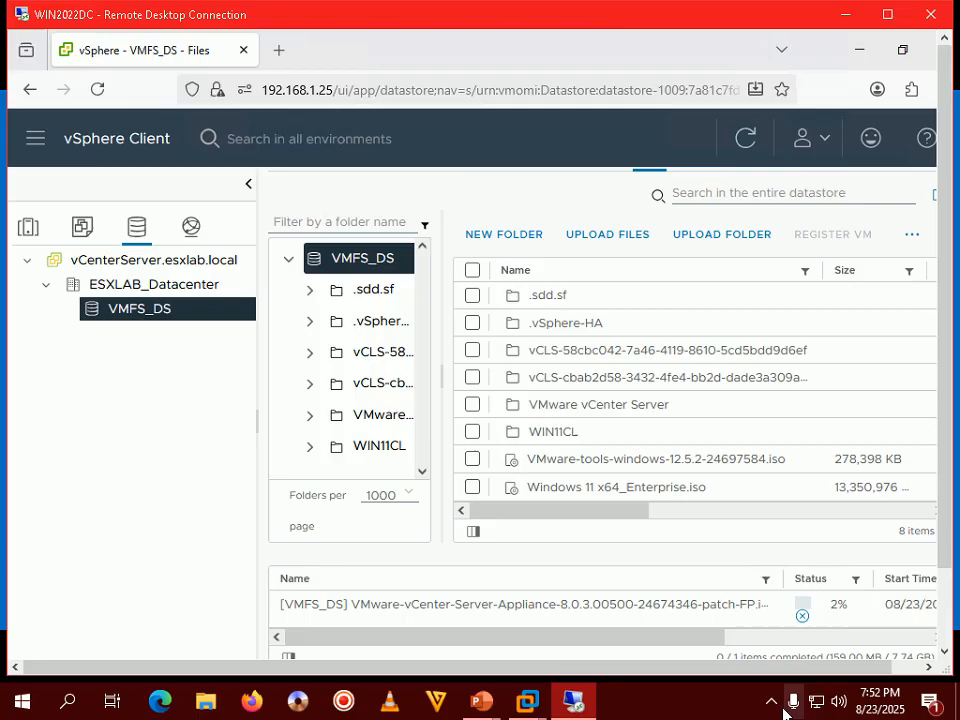
pyautogui.click(737, 712)
pyautogui.click(731, 710)
pyautogui.click(708, 709)
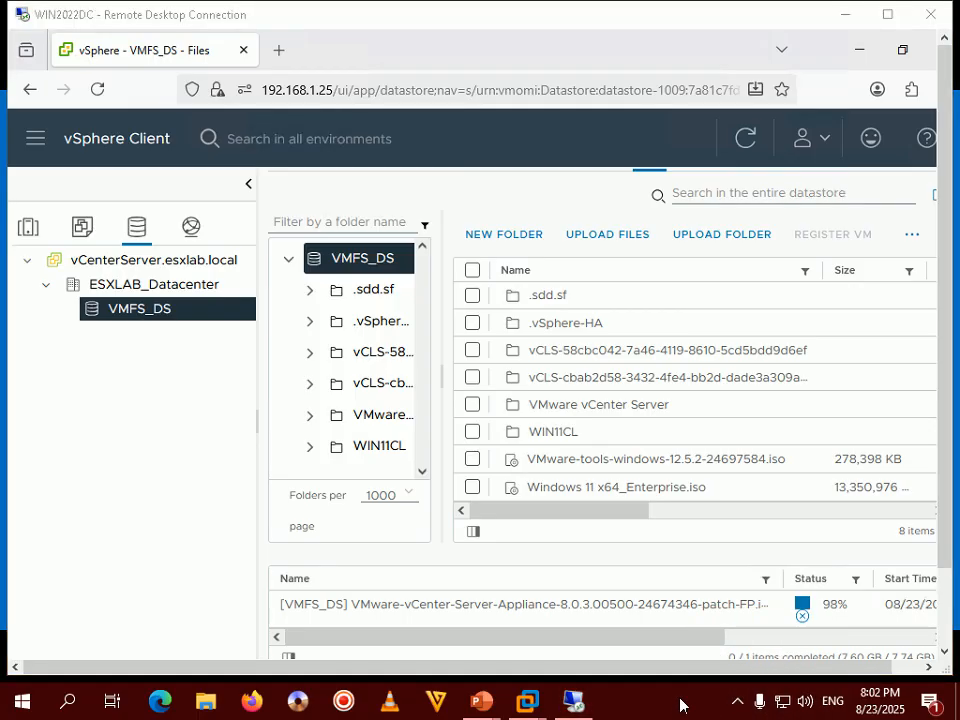
pyautogui.click(735, 701)
pyautogui.click(692, 716)
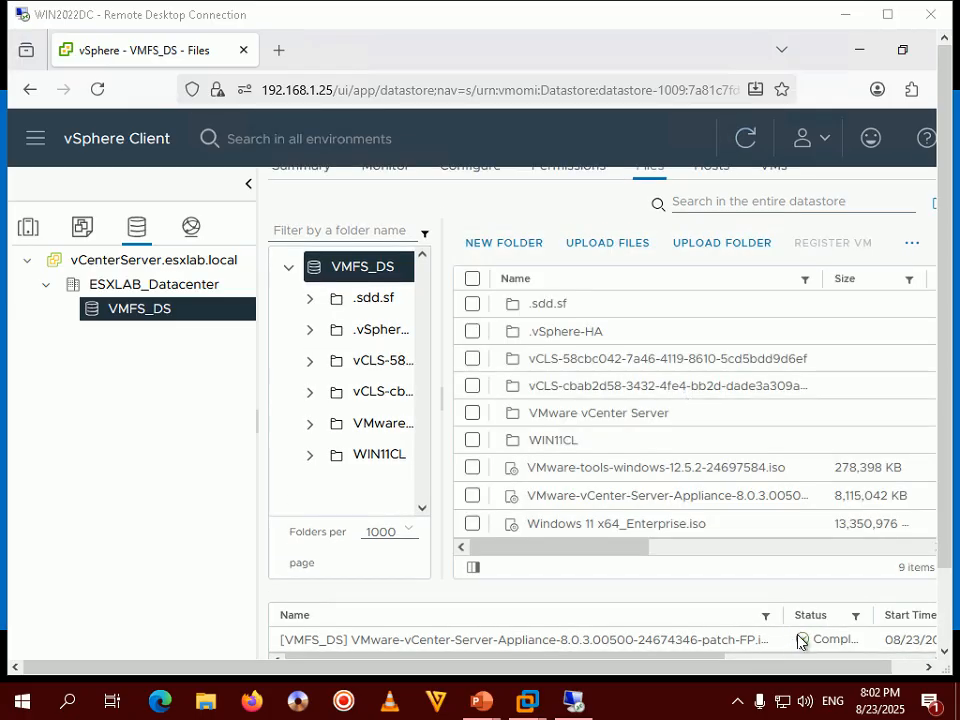
pyautogui.click(802, 641)
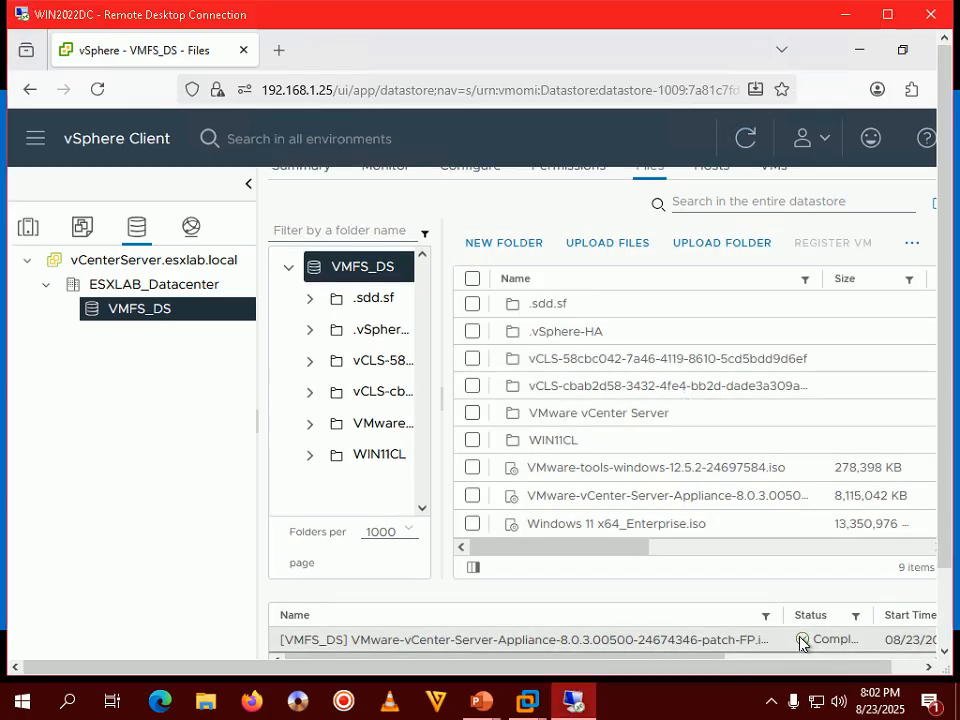
# - Widen the Name column and select the full patch ISO file name in VMFS_DS
pyautogui.click(887, 14)
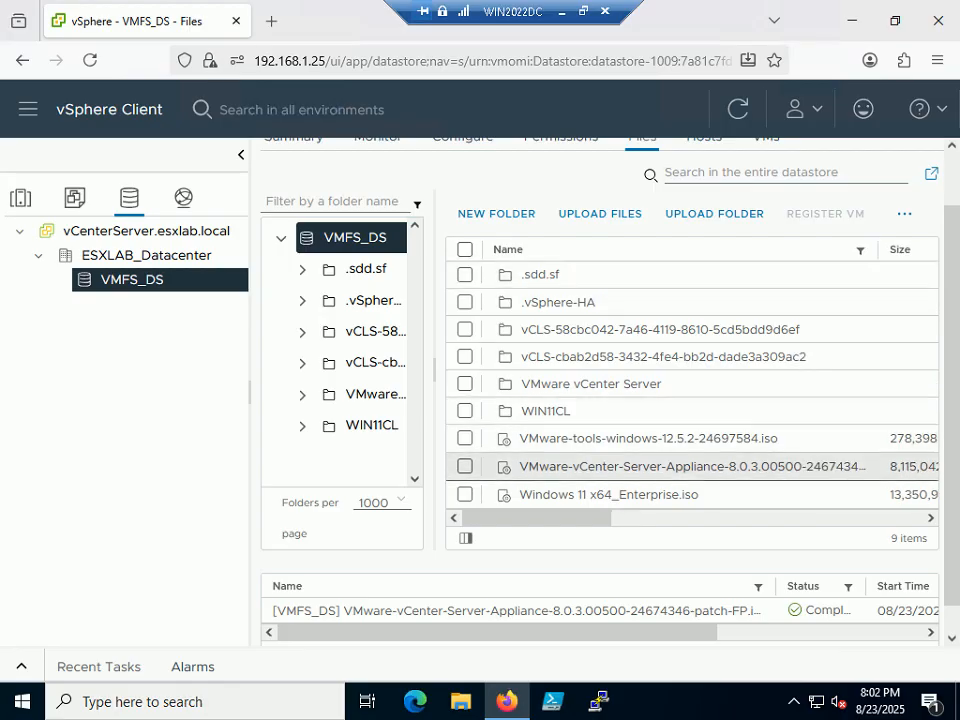
pyautogui.moveTo(606, 523); pyautogui.dragTo(675, 516)
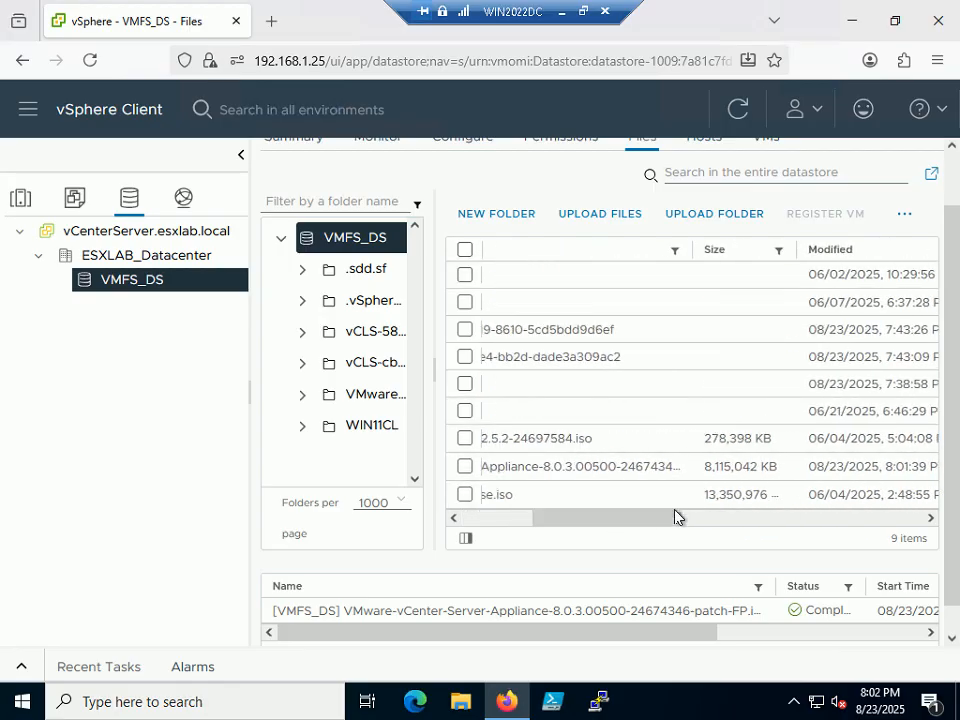
pyautogui.moveTo(692, 250); pyautogui.dragTo(814, 250)
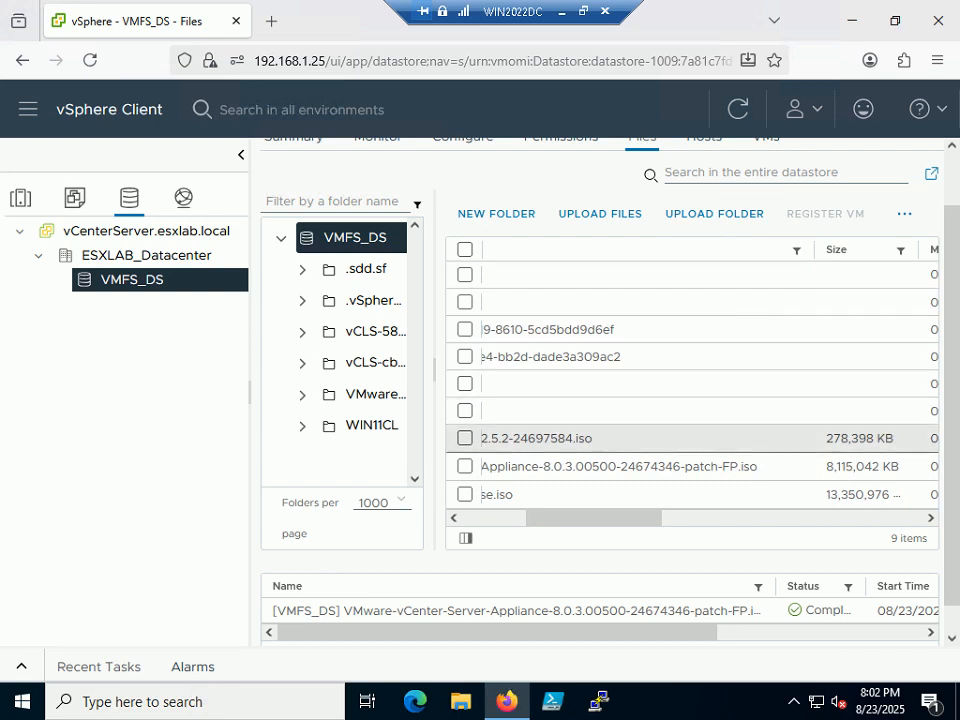
pyautogui.moveTo(770, 475); pyautogui.dragTo(520, 474)
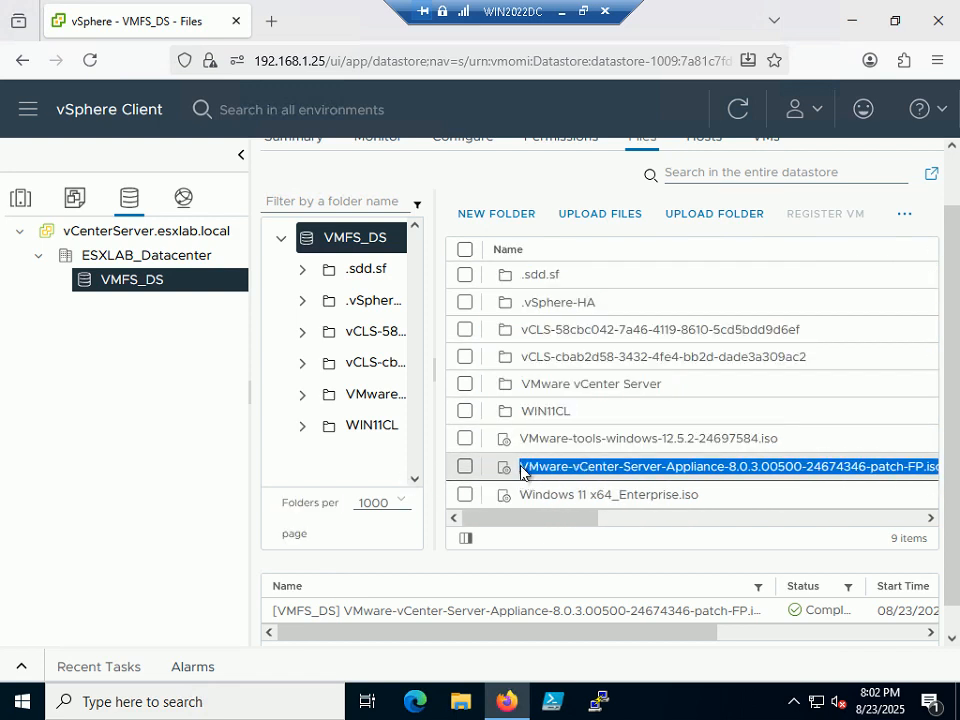
# - Check the presentation slide, then scroll the Files page back to the top
pyautogui.click(582, 11)
pyautogui.click(585, 716)
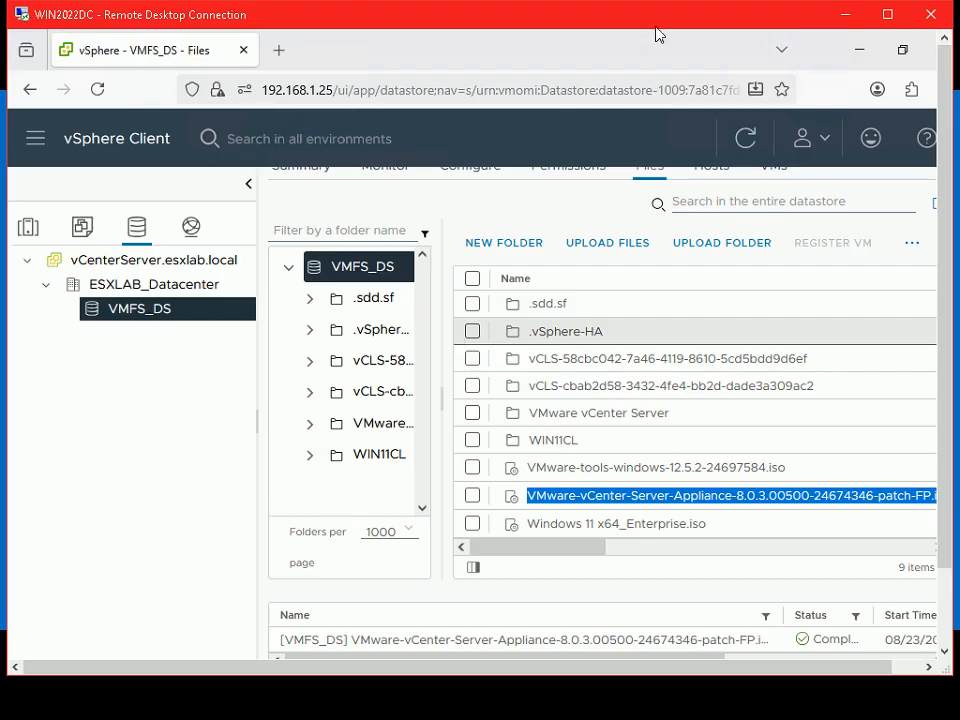
pyautogui.doubleClick(662, 21)
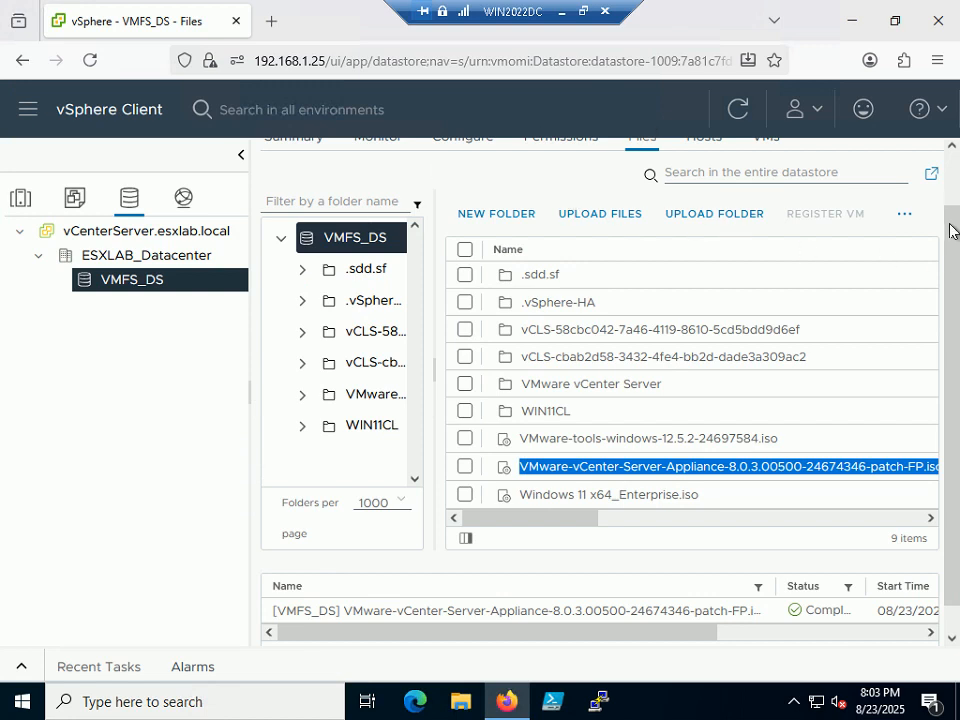
pyautogui.scroll(1, 583, 20)
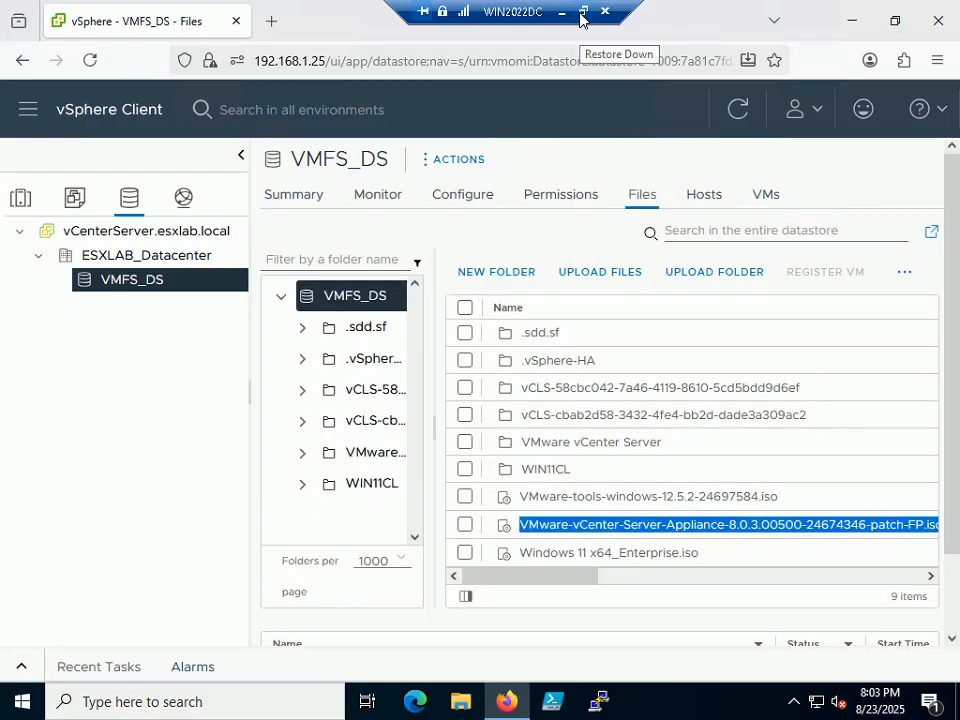
# - Open Edit Settings for the VMware vCenter Server VM from the VMFS_DS VMs list
pyautogui.click(767, 195)
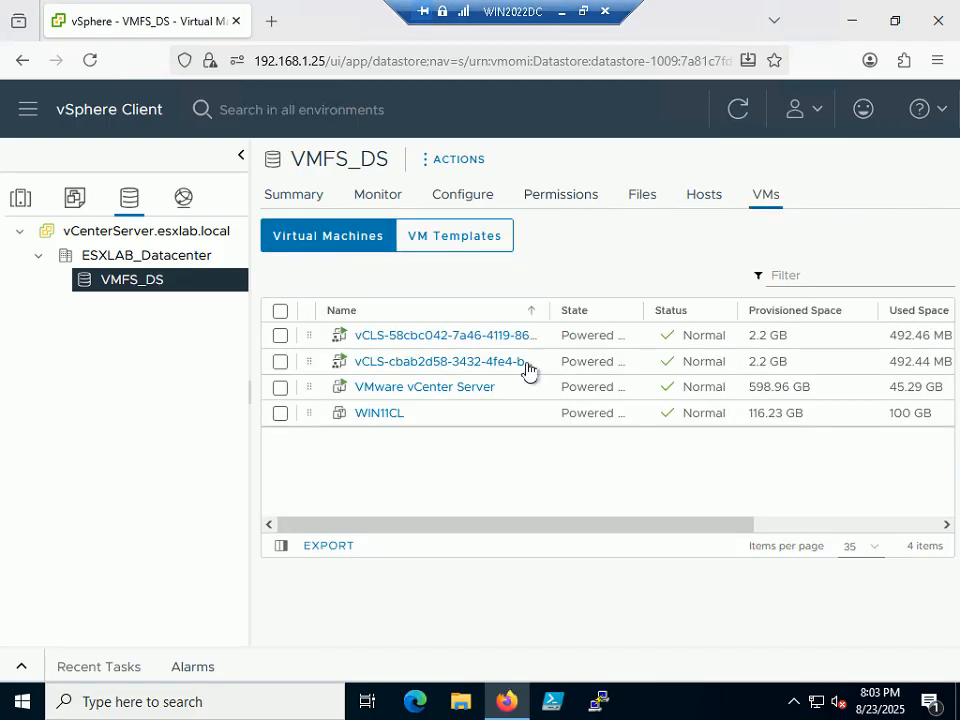
pyautogui.rightClick(408, 395)
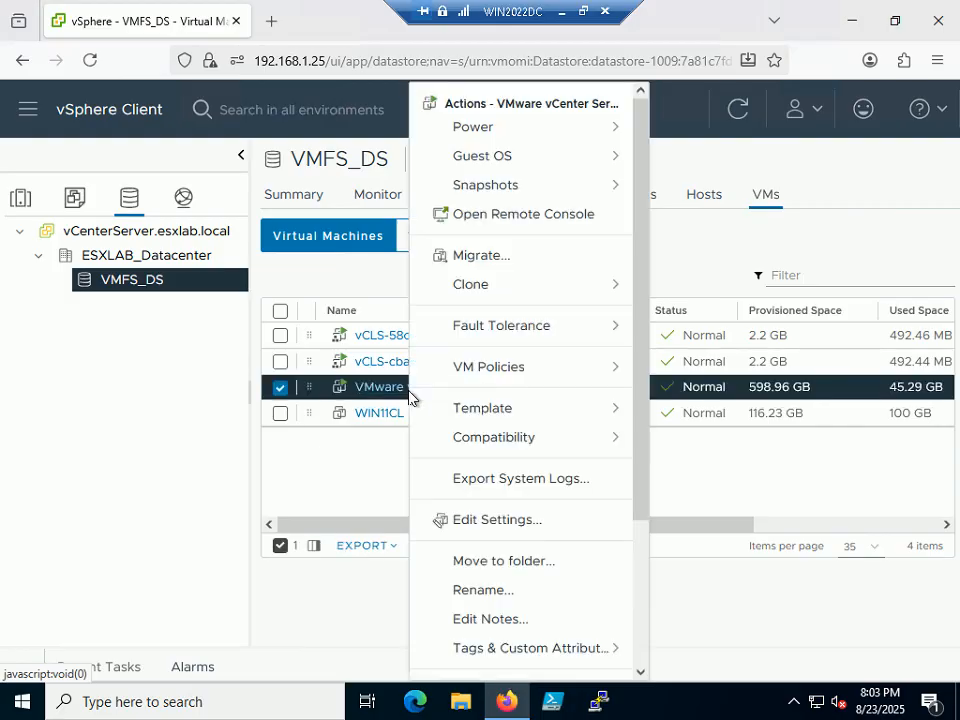
pyautogui.click(500, 521)
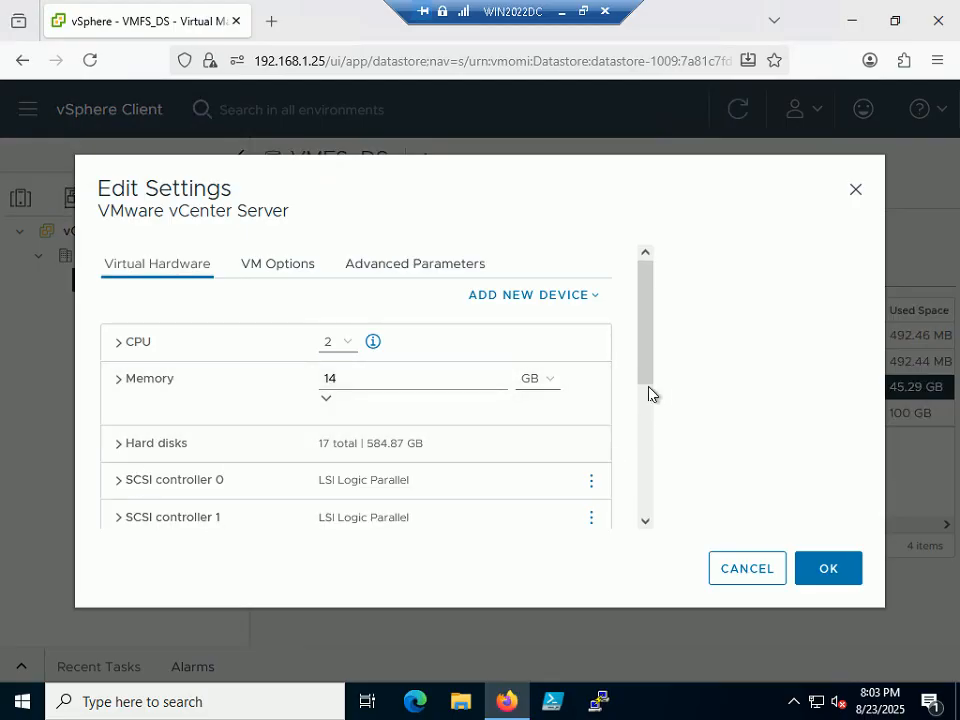
pyautogui.moveTo(654, 360); pyautogui.dragTo(645, 467)
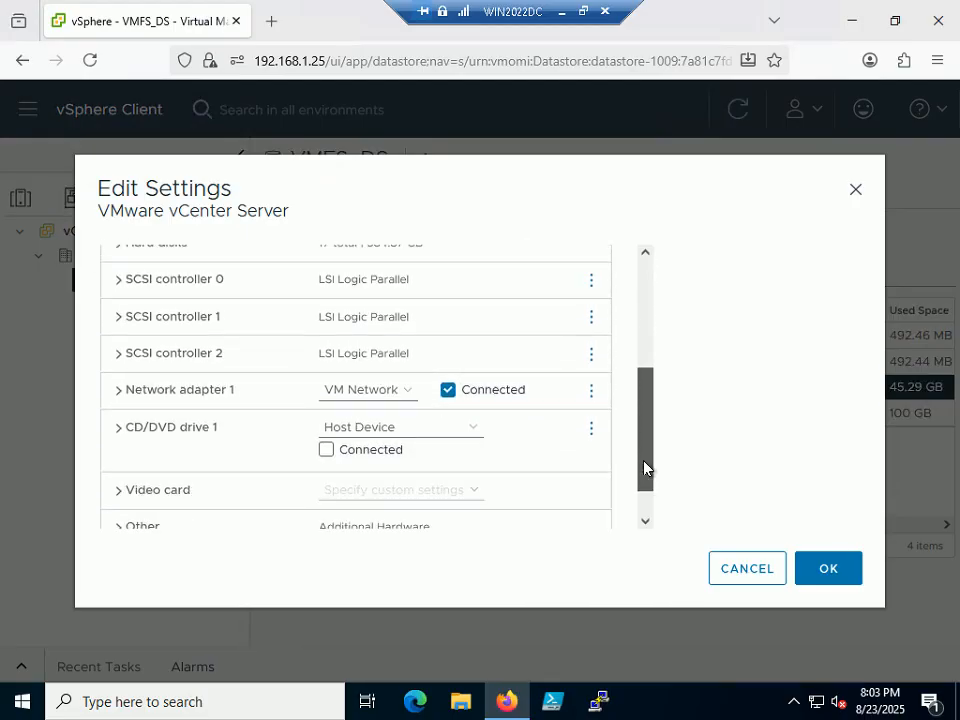
# - Set CD/DVD drive 1 to Datastore ISO File and browse the VMFS_DS datastore
pyautogui.click(121, 434)
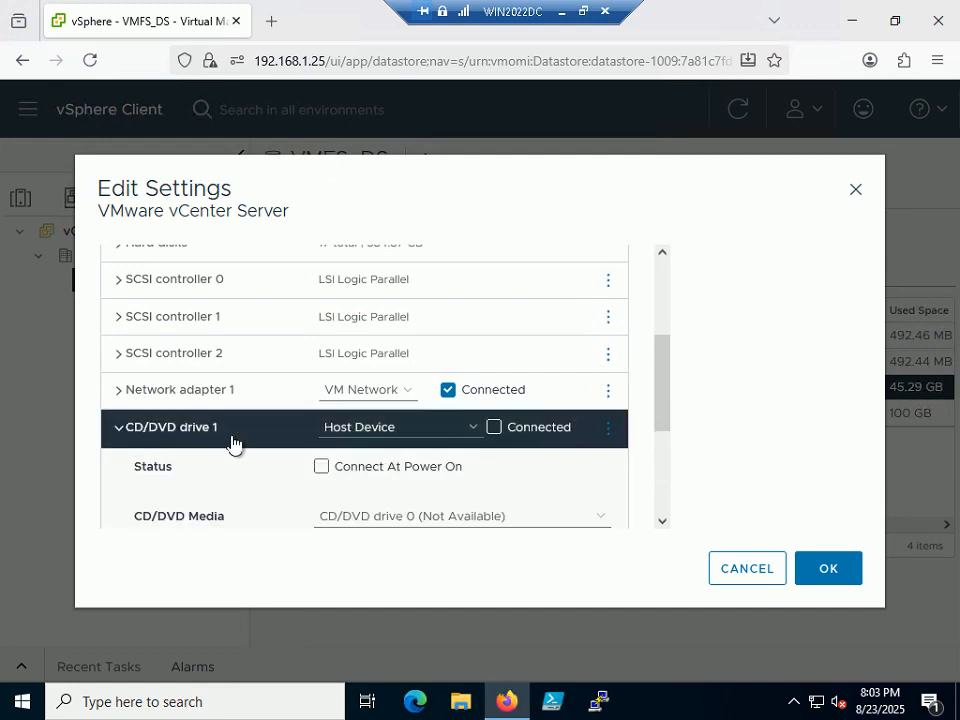
pyautogui.click(467, 431)
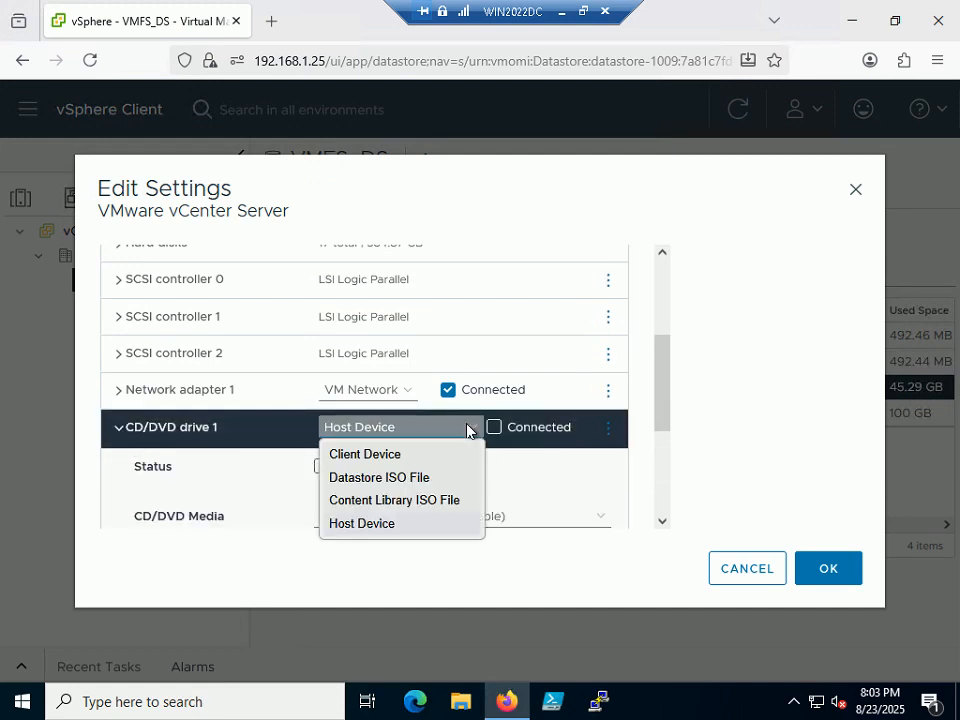
pyautogui.click(359, 480)
pyautogui.click(161, 392)
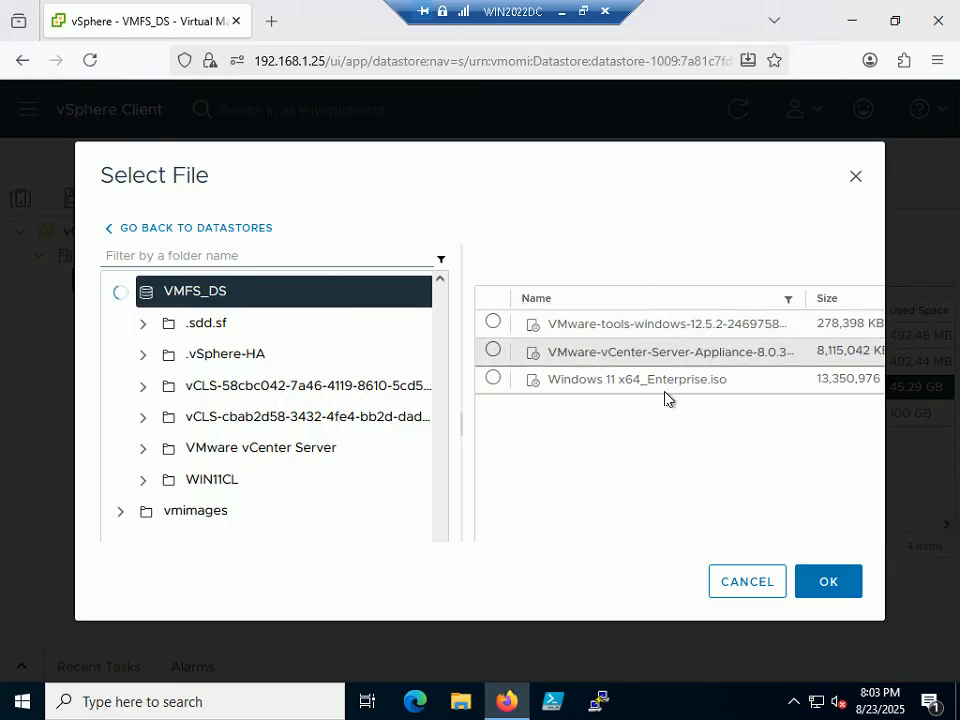
# - Choose the VMware-vCenter-Server-Appliance 8.0.3 patch ISO for CD/DVD drive 1
pyautogui.click(492, 351)
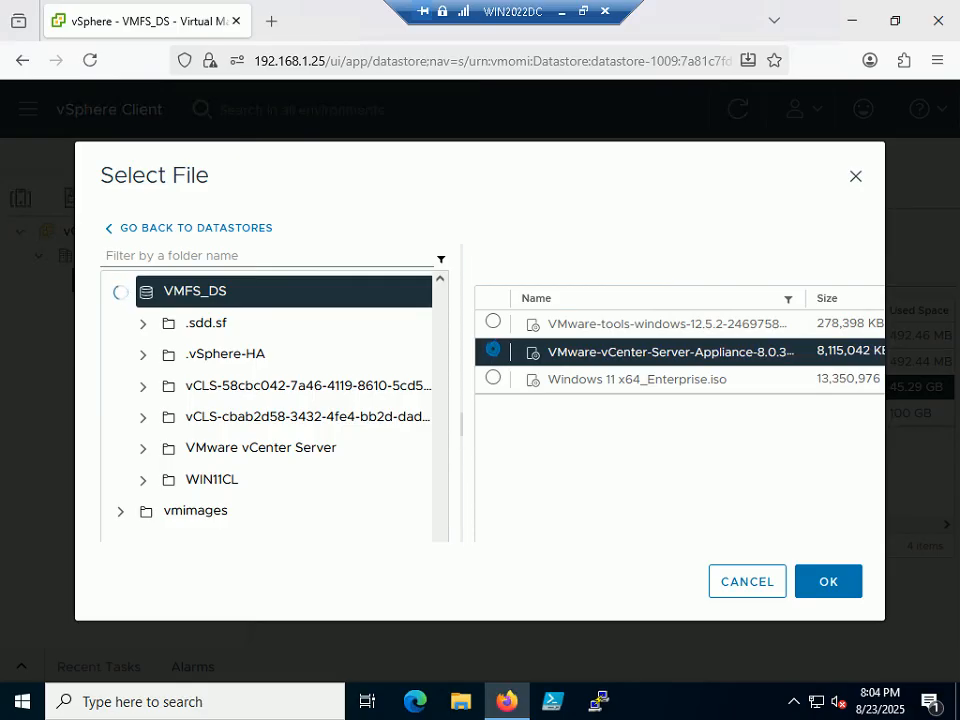
pyautogui.moveTo(463, 433); pyautogui.dragTo(306, 439)
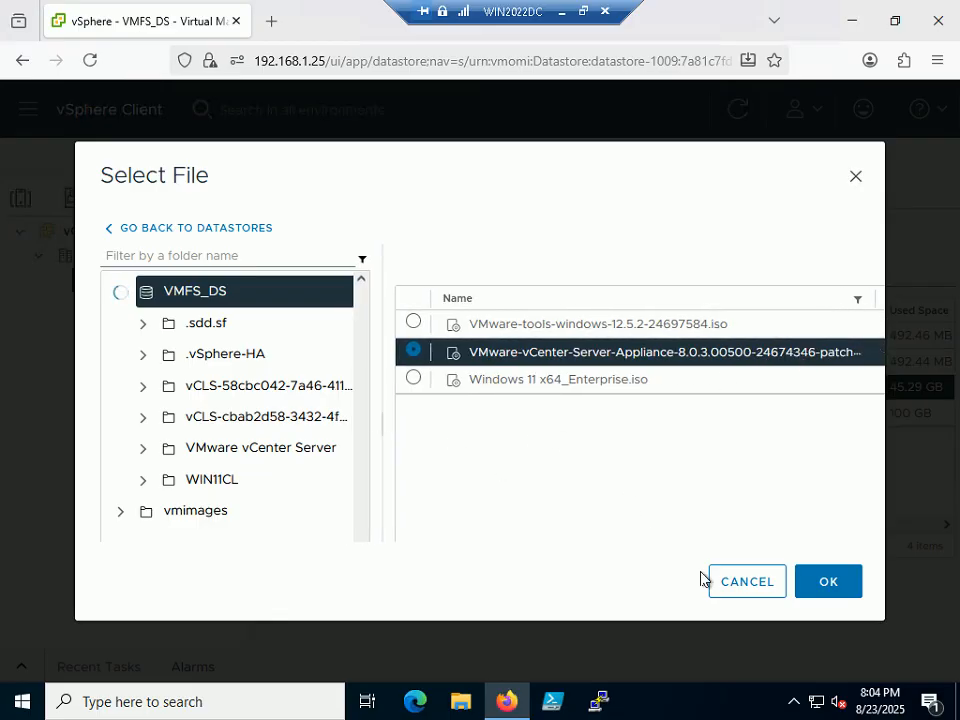
pyautogui.click(816, 583)
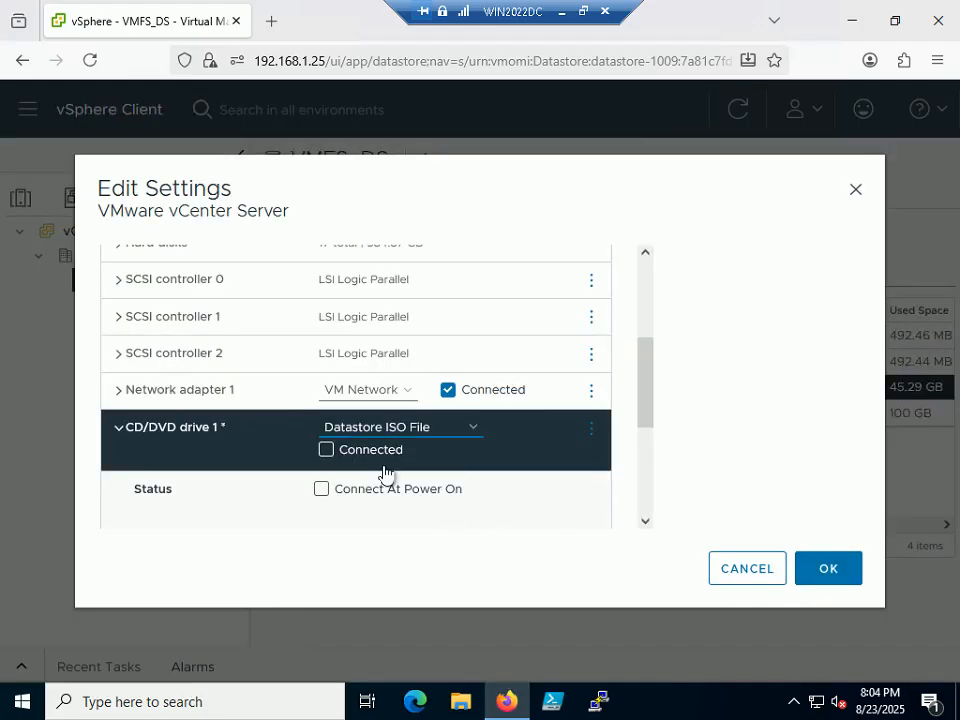
# - Enable Connected and Connect At Power On for CD/DVD drive 1 and save
pyautogui.click(327, 450)
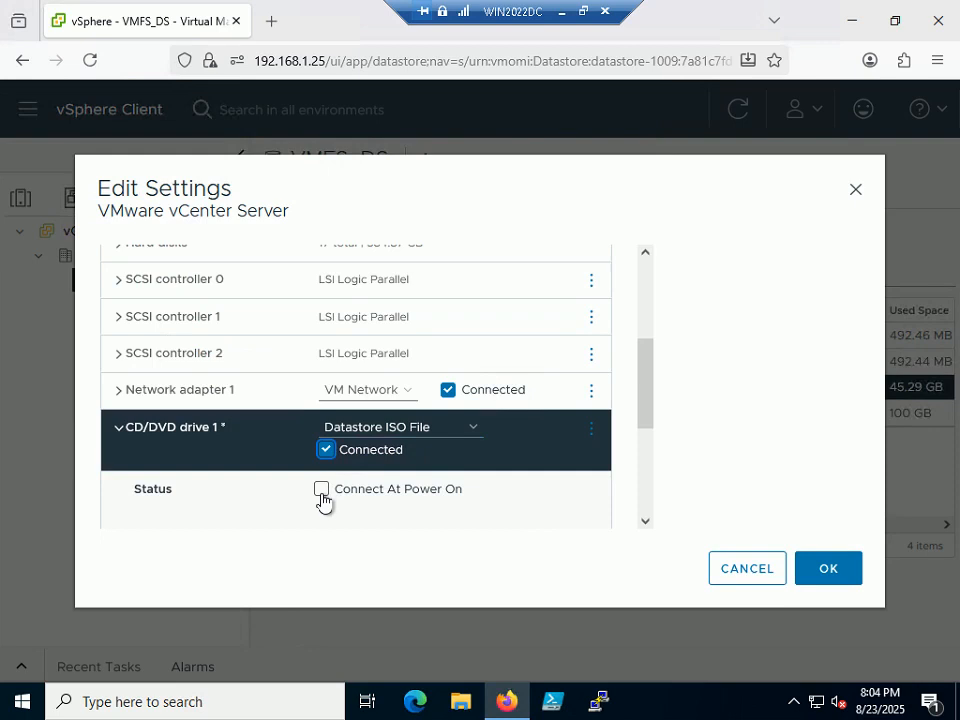
pyautogui.click(321, 489)
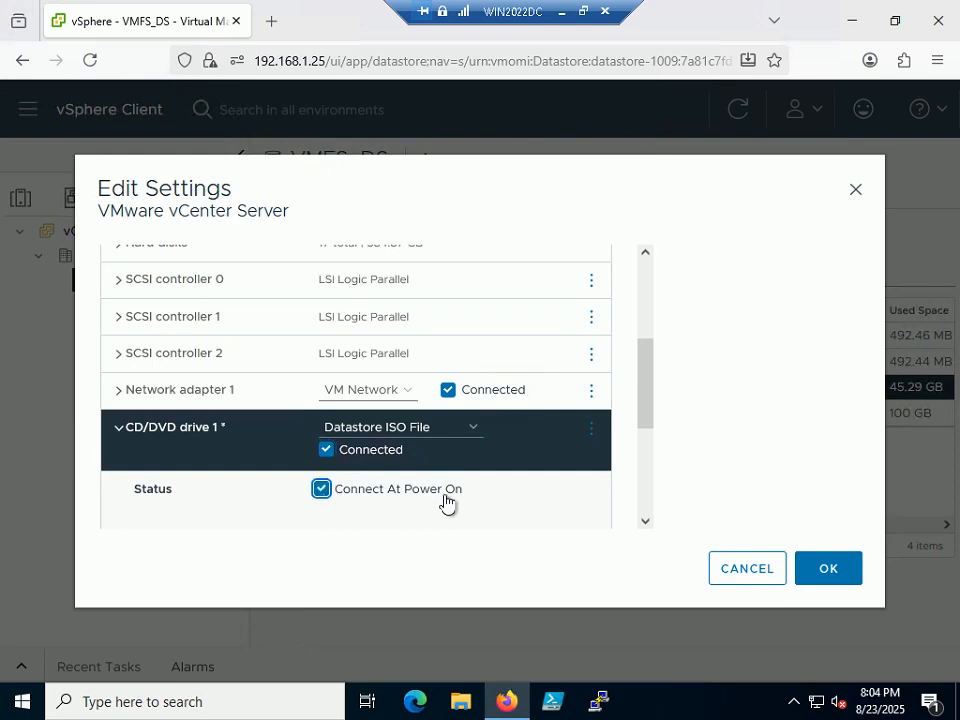
pyautogui.click(832, 582)
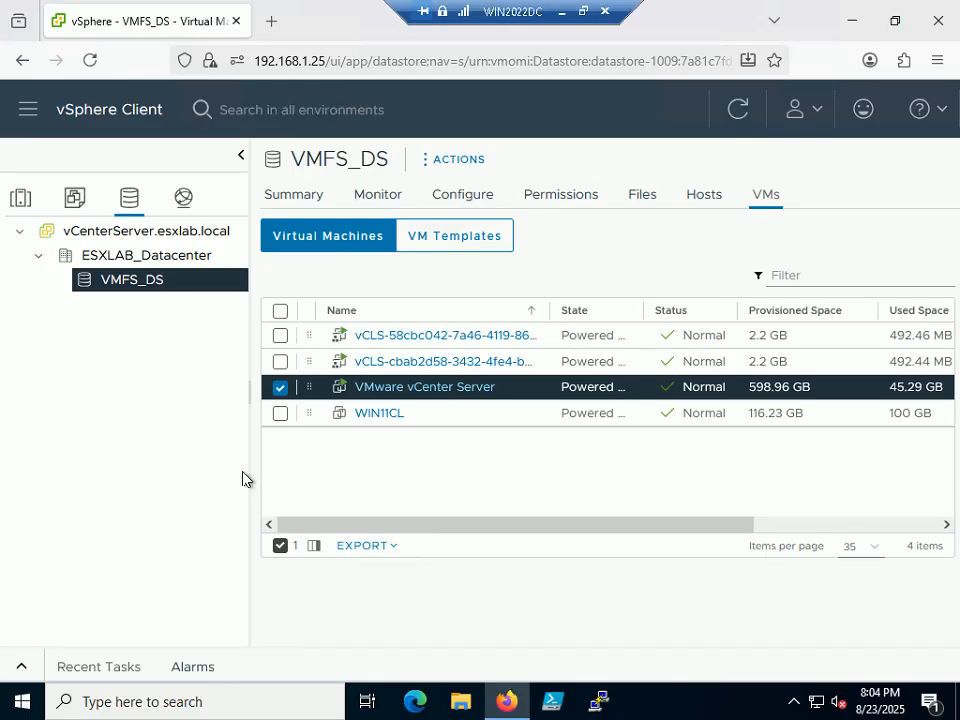
# - Log out of vSphere Client from the account menu in the top bar
pyautogui.click(943, 110)
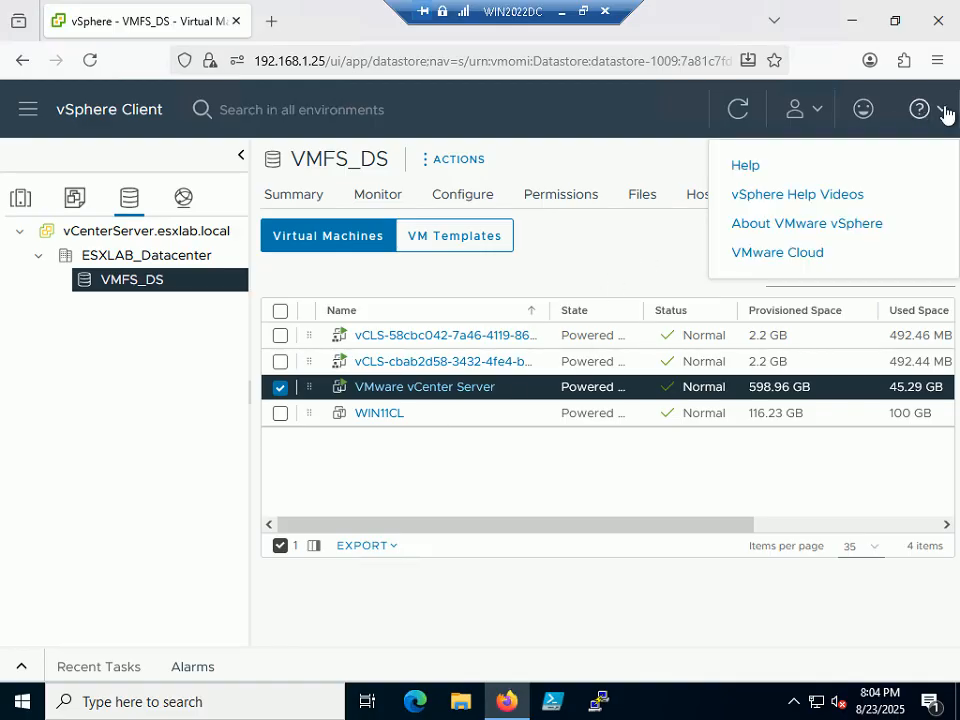
pyautogui.click(812, 118)
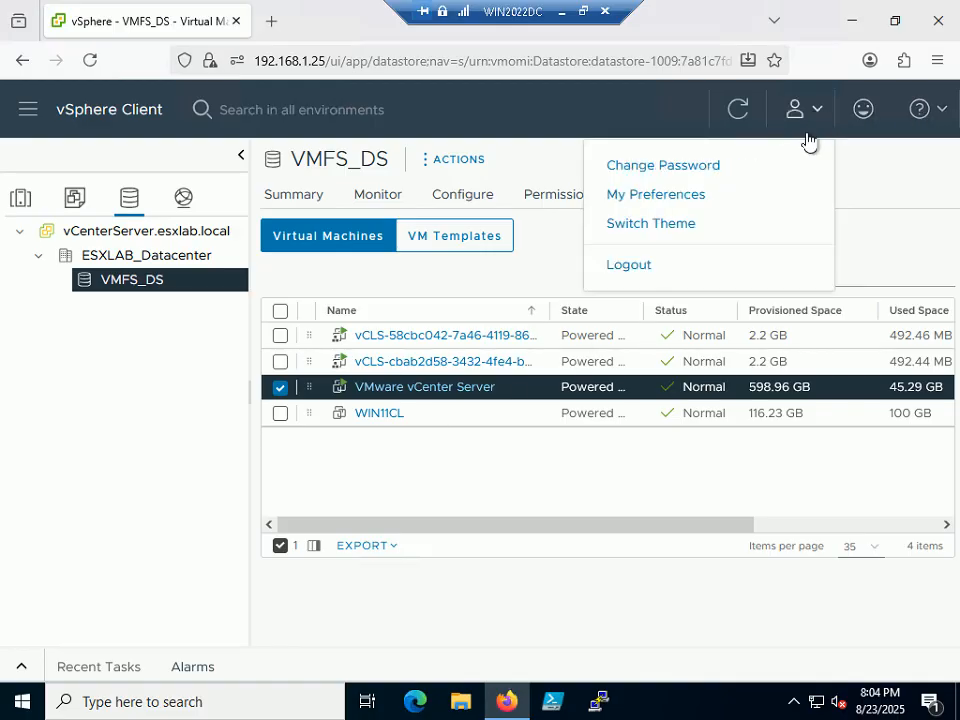
pyautogui.click(628, 265)
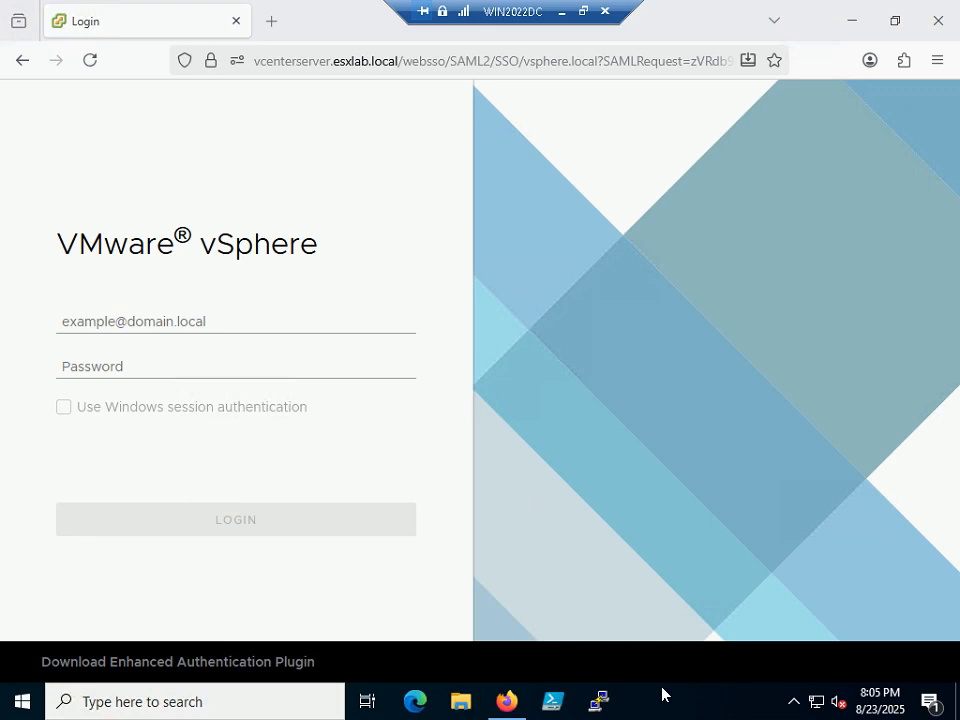
# - Launch Notepad through the Run prompt and move it right of the vSphere login form
pyautogui.press('super+r')
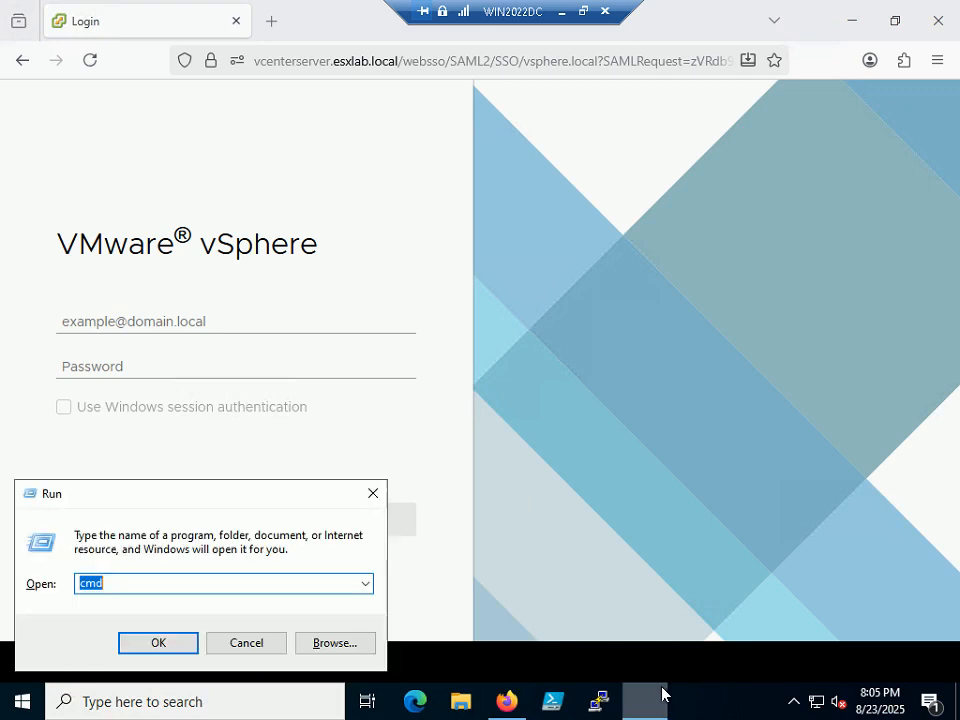
pyautogui.write('notepad')
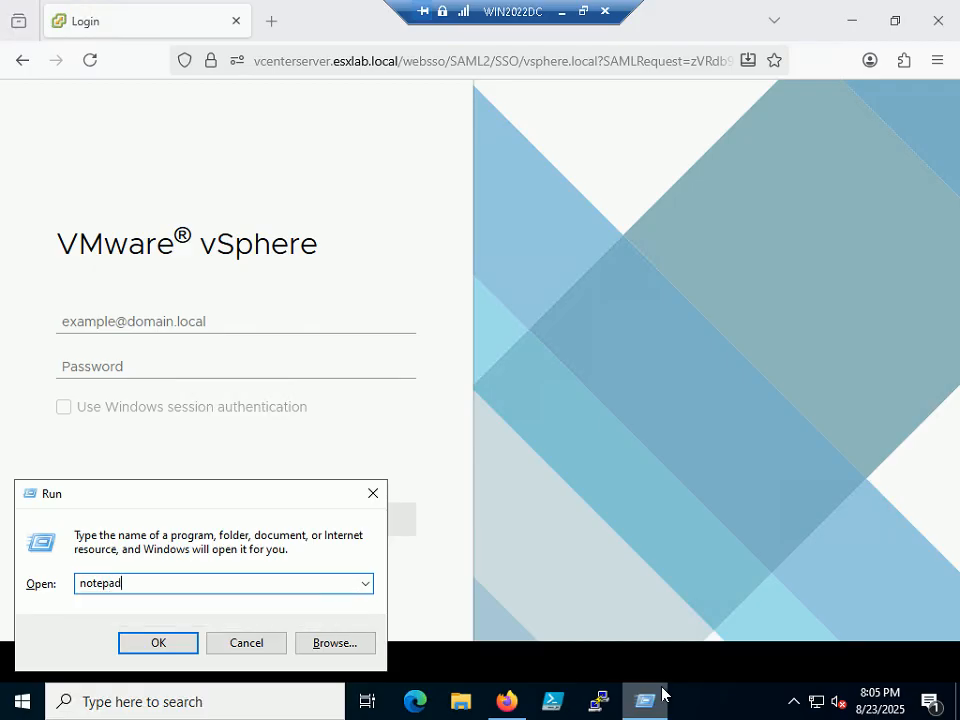
pyautogui.press('Return')
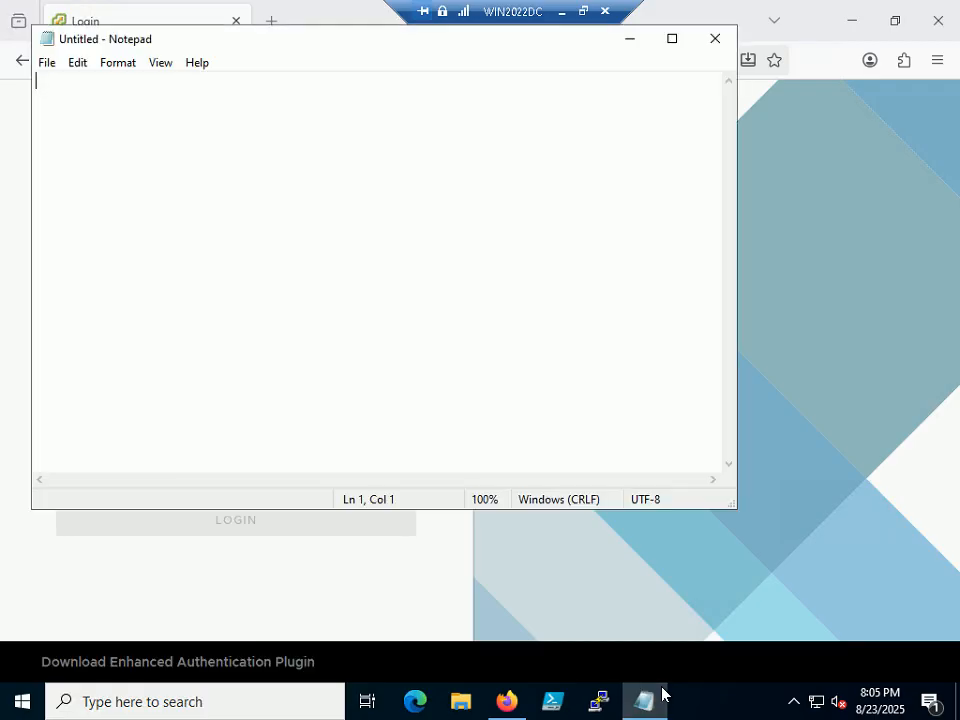
pyautogui.moveTo(382, 60); pyautogui.dragTo(662, 198)
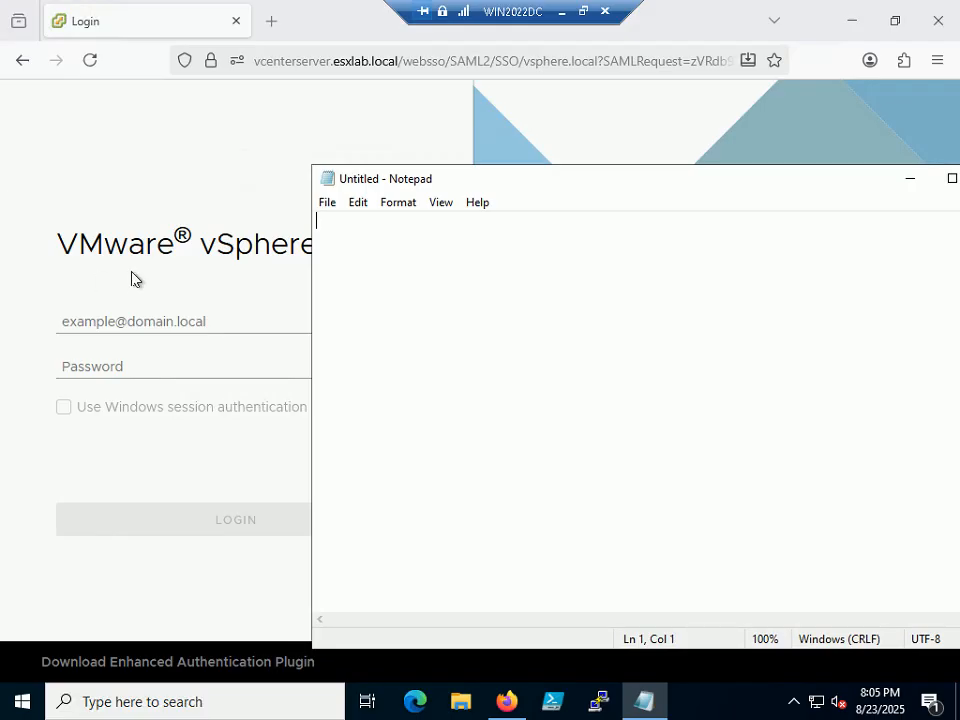
pyautogui.moveTo(505, 178); pyautogui.dragTo(577, 166)
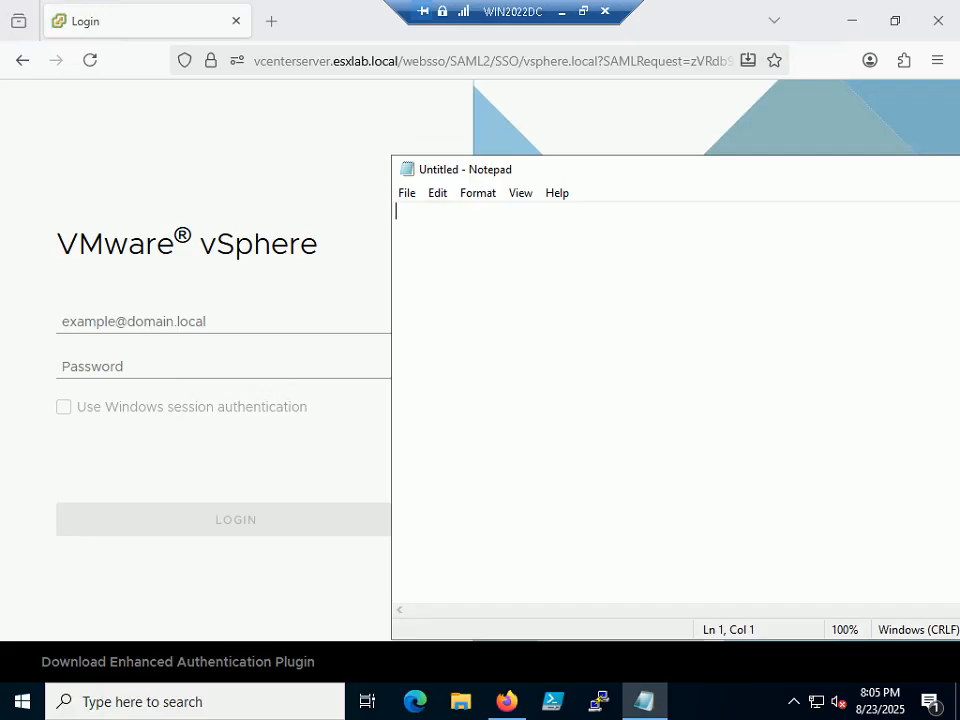
# - Type 'VMware vSphere', fixing the mistyped letters in vSphere
pyautogui.write('CMware ')
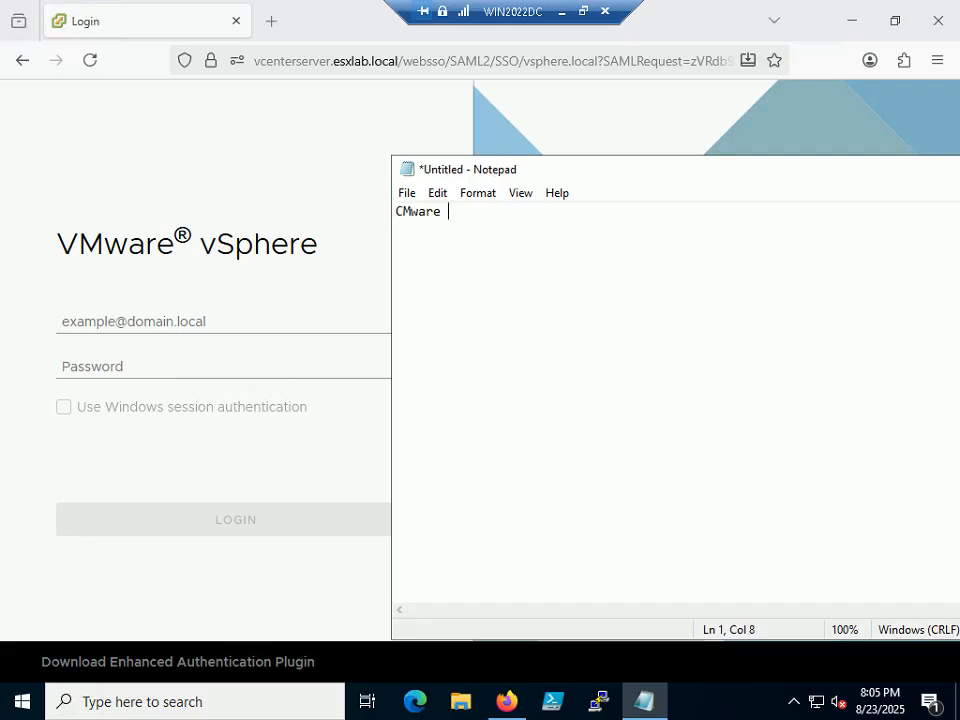
pyautogui.write('cSphere')
pyautogui.press('Left')
pyautogui.press('Left')
pyautogui.press('Left')
pyautogui.press('Left')
pyautogui.press('Left')
pyautogui.press('Left')
pyautogui.press('BackSpace')
pyautogui.write('V')
pyautogui.press('Right')
pyautogui.press('Right')
pyautogui.press('Right')
pyautogui.press('BackSpace')
pyautogui.press('BackSpace')
pyautogui.press('BackSpace')
pyautogui.press('BackSpace')
pyautogui.write('vSph')
pyautogui.press('Right')
pyautogui.press('Right')
pyautogui.press('Right')
# - Continue the line with 'Management Console - managing ESXi Hosts + VMs + Storage (Datastore)'
pyautogui.write('Management Console - ')
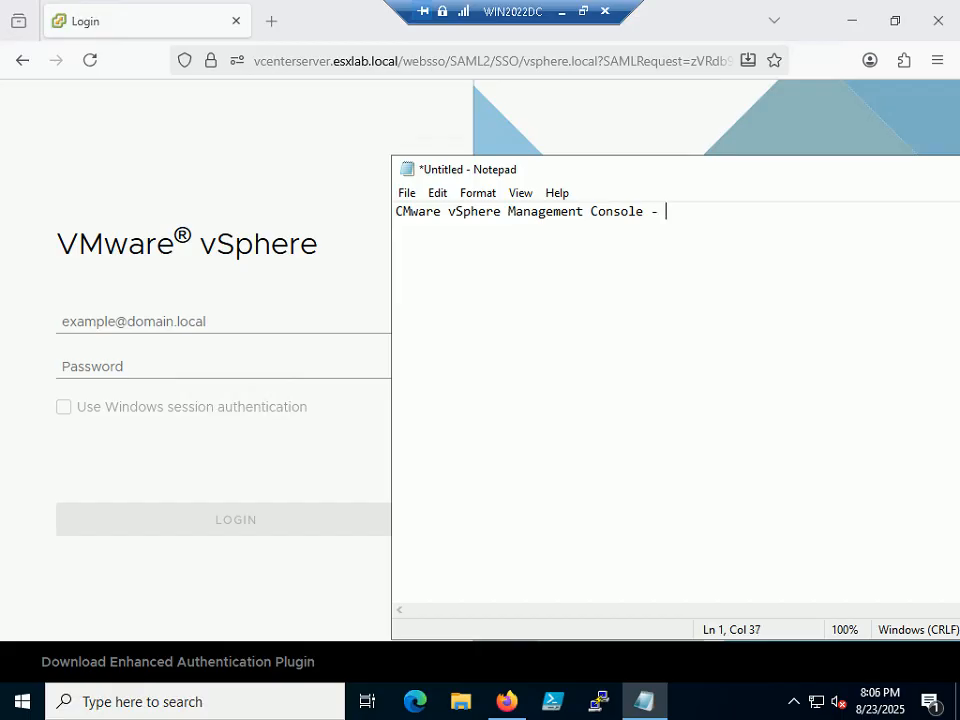
pyautogui.write('managing ')
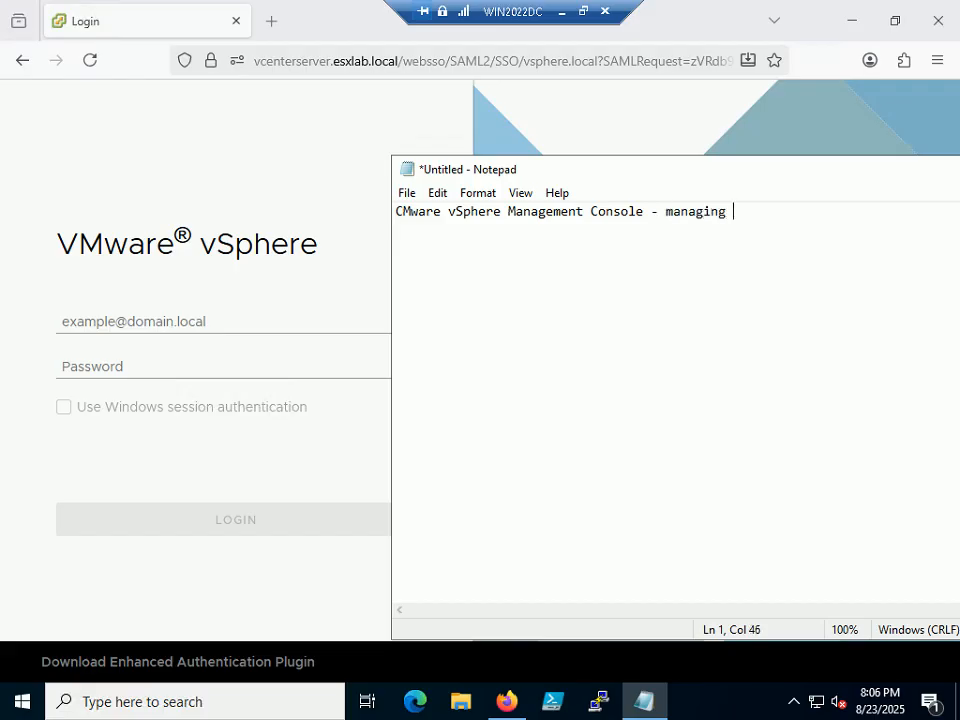
pyautogui.write('ESXi Hosys')
pyautogui.press('BackSpace')
pyautogui.press('BackSpace')
pyautogui.write('ts')
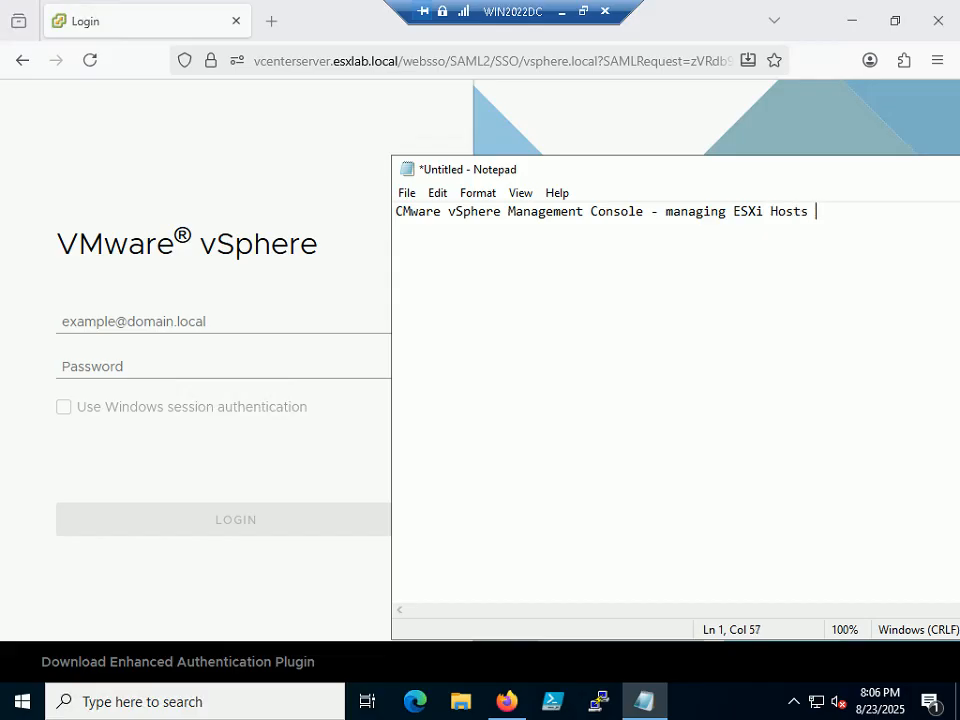
pyautogui.write(' + VMs + Storage')
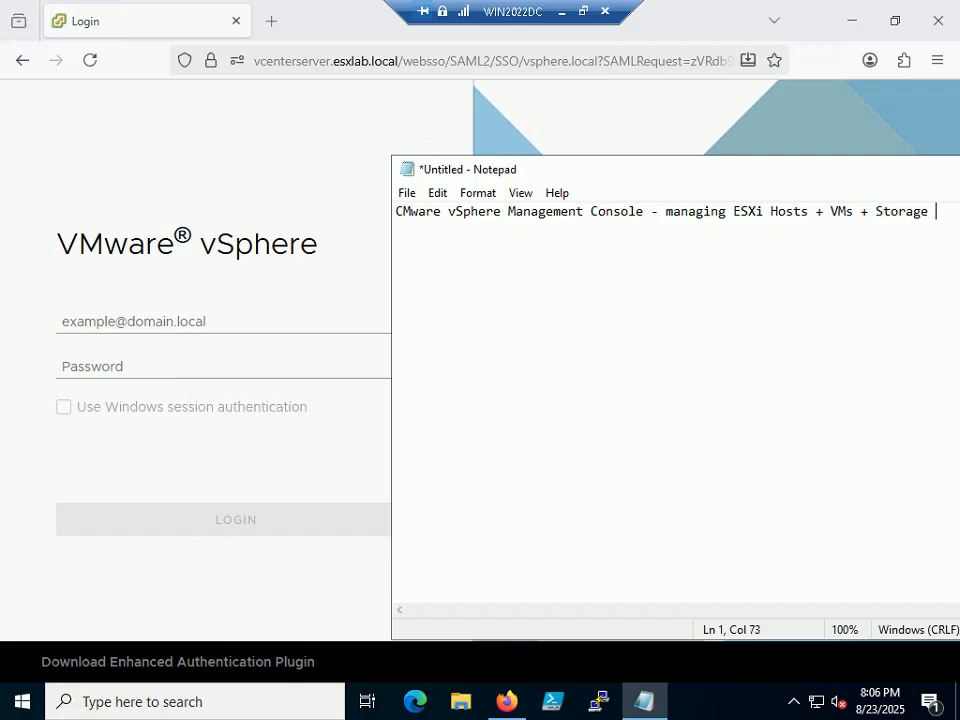
pyautogui.write(' (')
pyautogui.moveTo(689, 190); pyautogui.dragTo(437, 118)
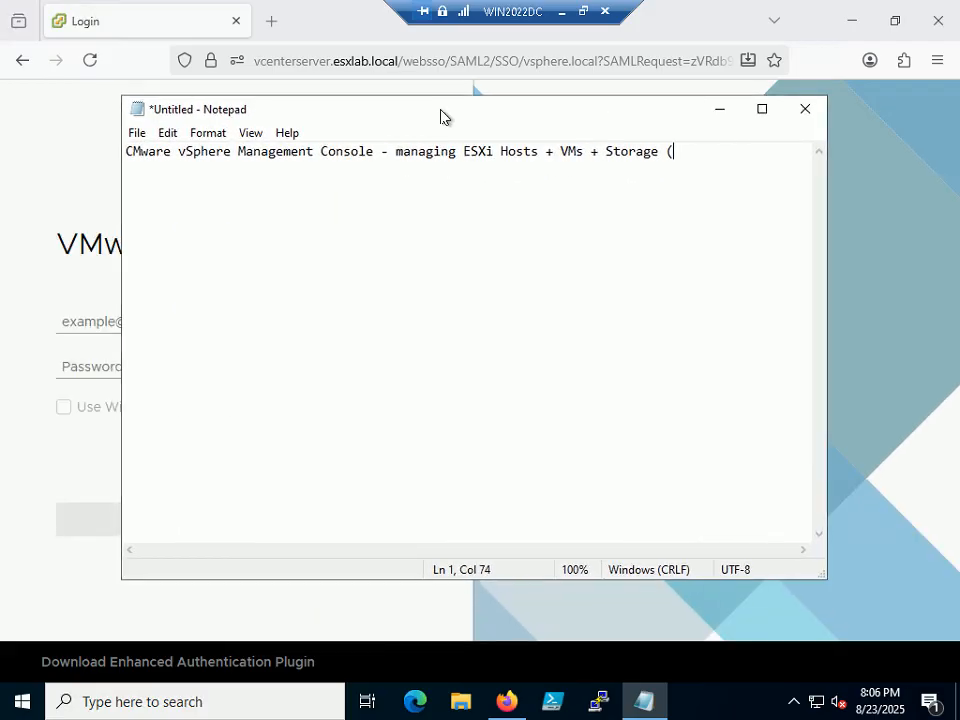
pyautogui.write('Datastore)')
# - Point out ESXi, VMs and Storage, replace the stray leading C with V, and select the line
pyautogui.click(478, 152)
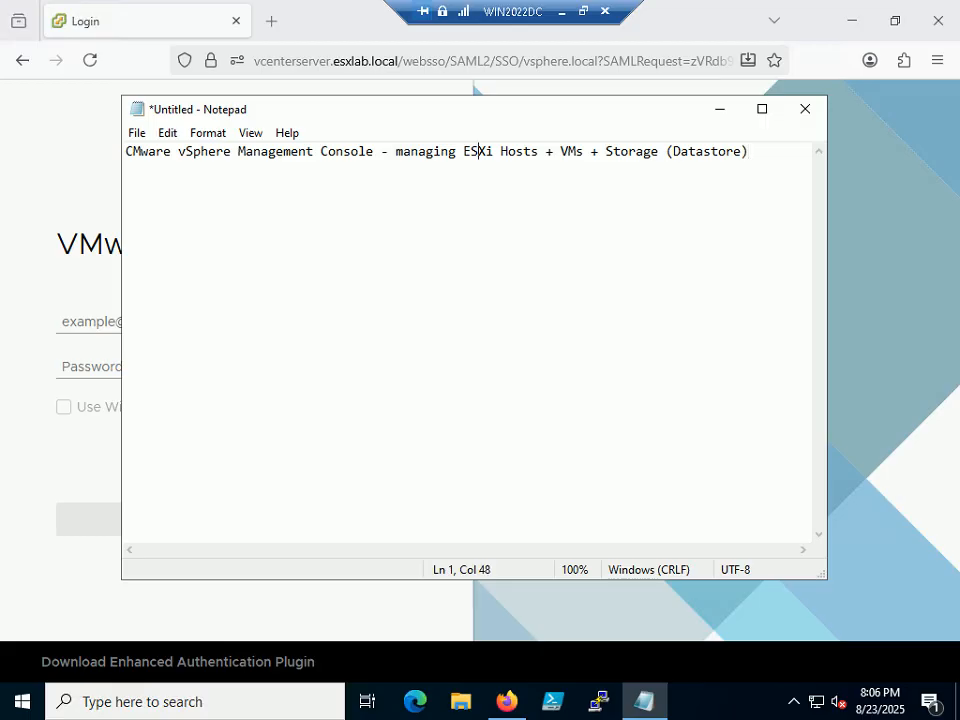
pyautogui.click(568, 152)
pyautogui.click(661, 152)
pyautogui.press('Home')
pyautogui.press('Right')
pyautogui.press('BackSpace')
pyautogui.write('V')
pyautogui.click(207, 151)
pyautogui.moveTo(748, 151); pyautogui.dragTo(126, 151)
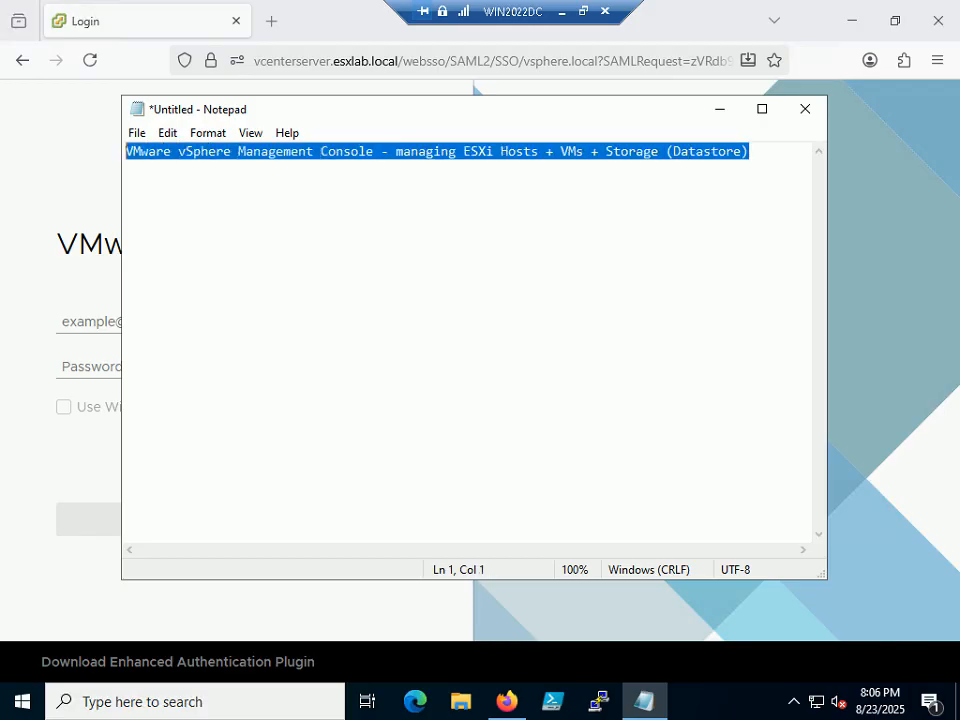
pyautogui.moveTo(353, 115); pyautogui.dragTo(465, 153)
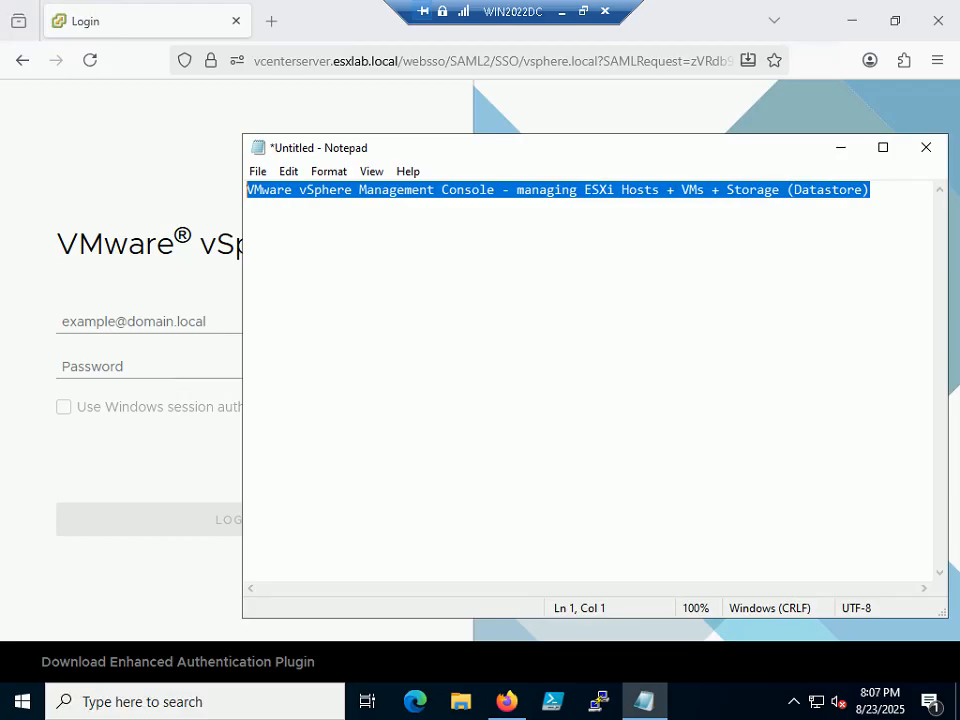
pyautogui.click(870, 190)
# - Add line 'VAMI (Virtual Center Management Interface) - Vcenter server (User administration, Patchig etc).' and maximise Notepad
pyautogui.press('Return')
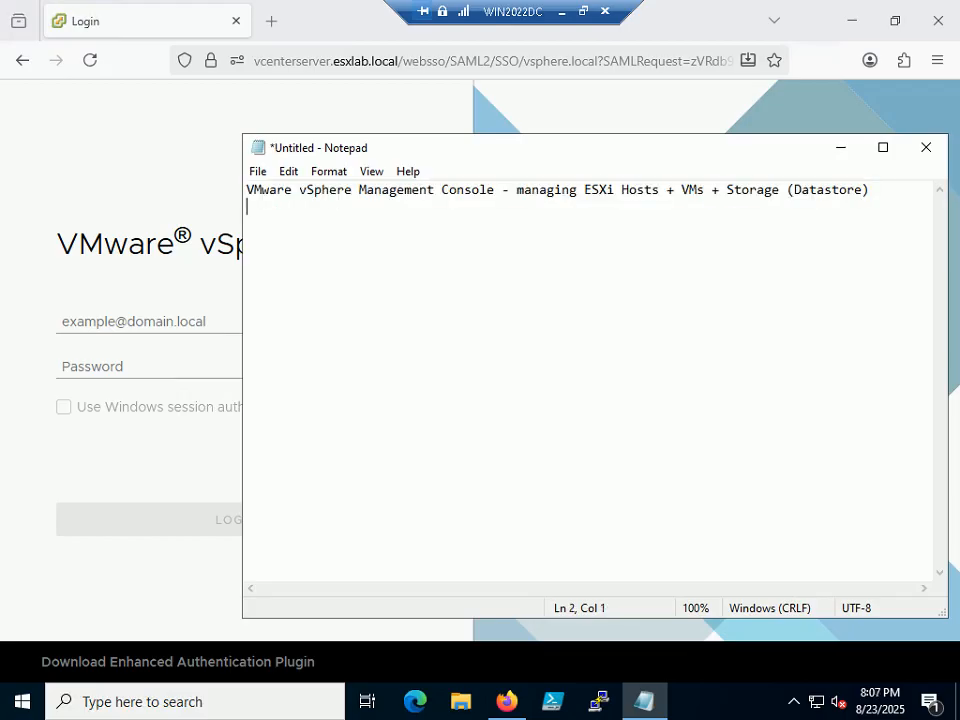
pyautogui.write('VAMI (Virtual Center')
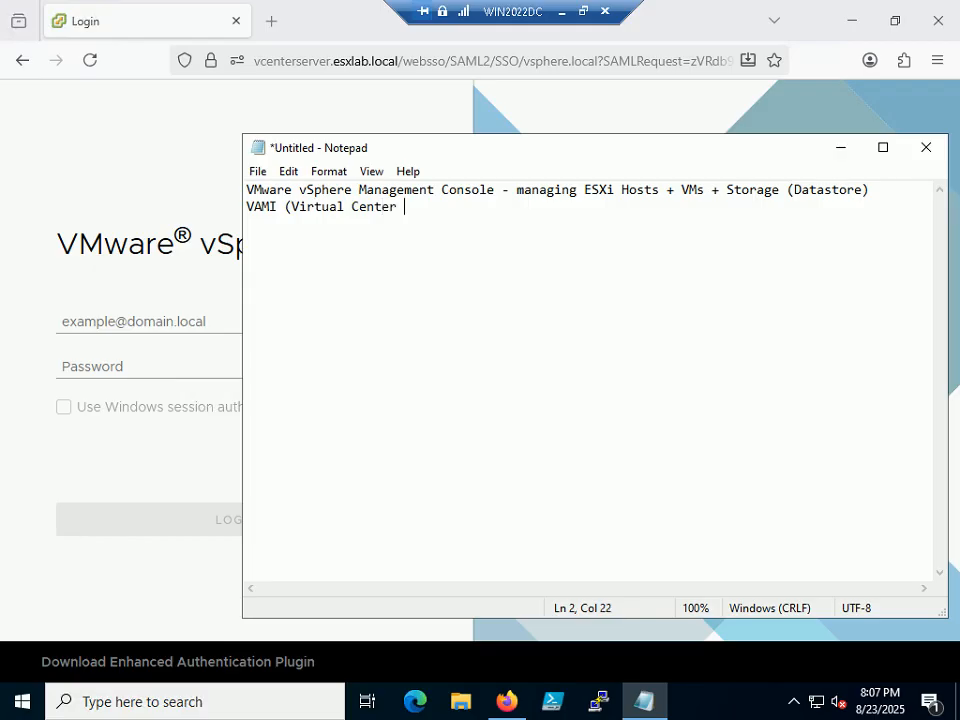
pyautogui.write('Management ')
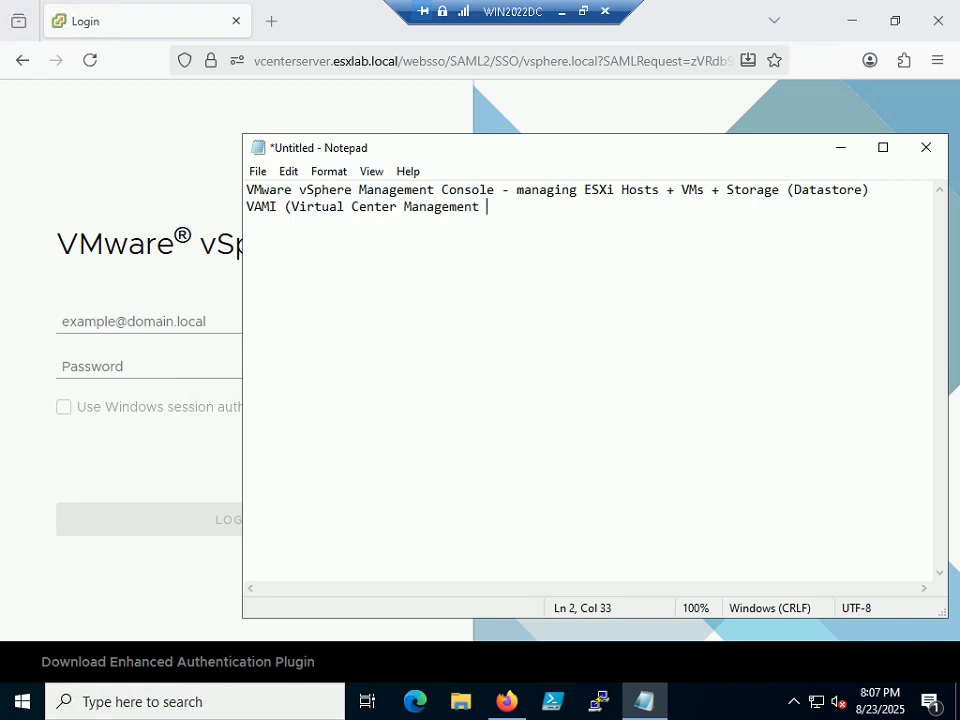
pyautogui.write('Interface) - Vc')
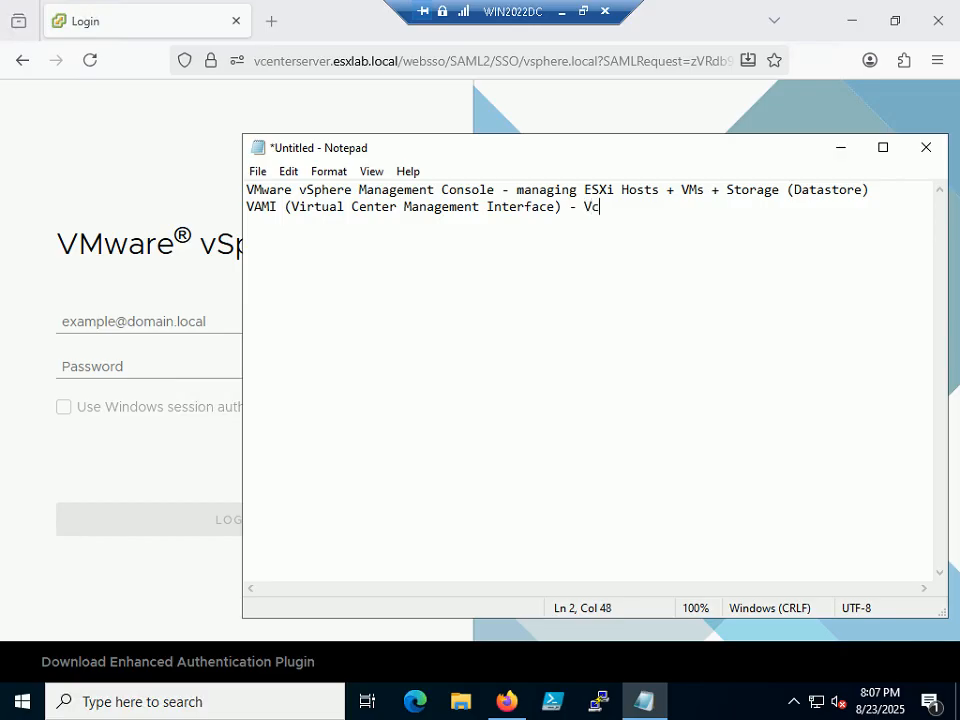
pyautogui.write('enter server')
pyautogui.write('(')
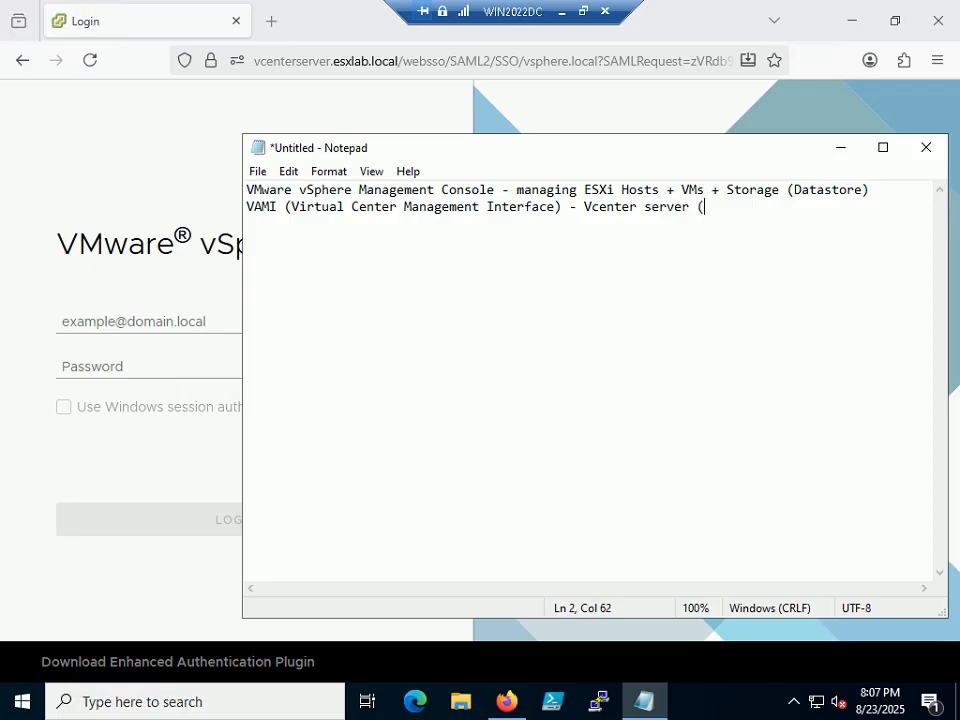
pyautogui.write('User adminis')
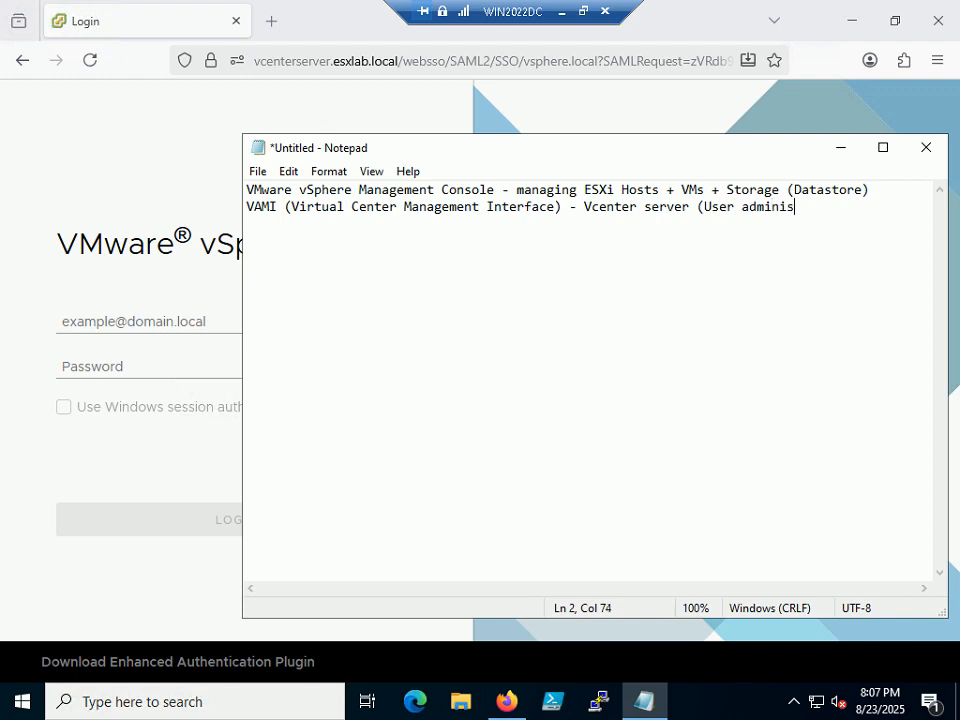
pyautogui.write('tration')
pyautogui.press('BackSpace')
pyautogui.write(', Patchig')
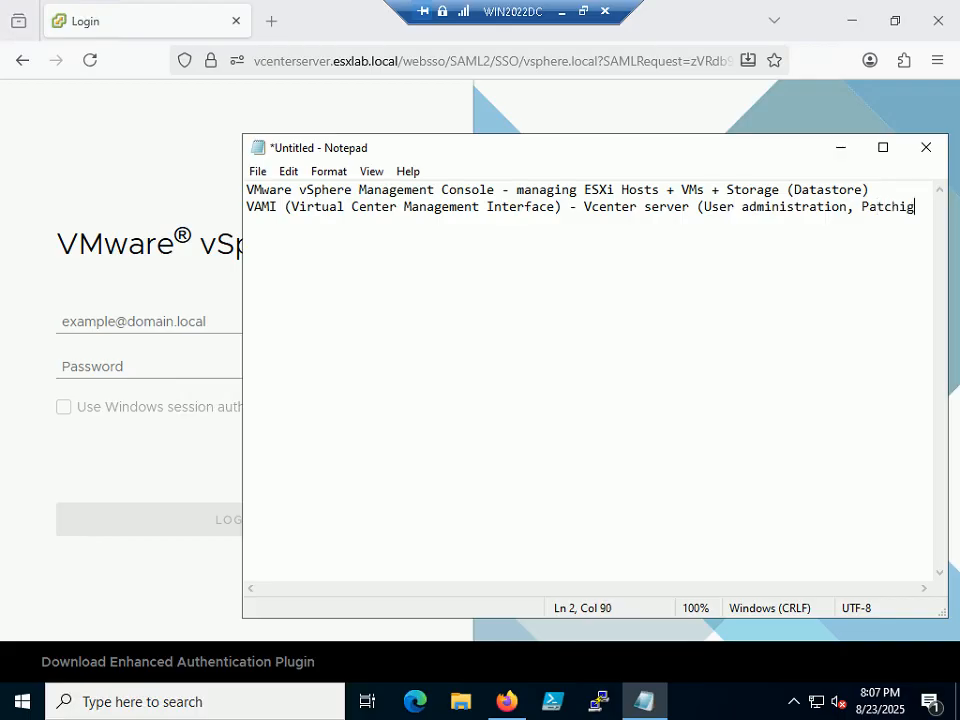
pyautogui.write(' etc')
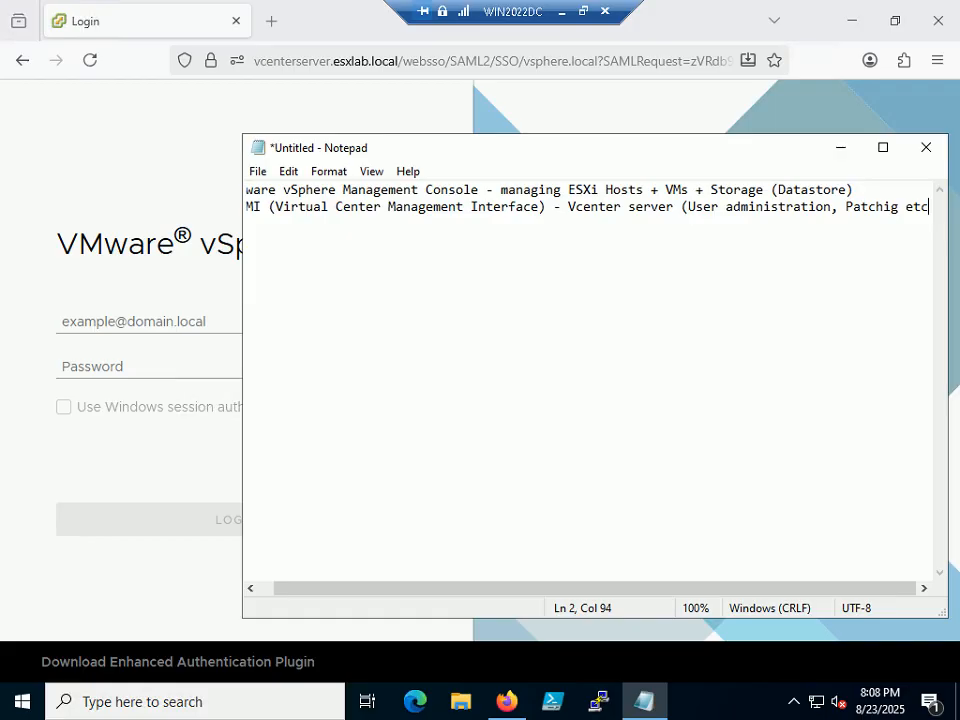
pyautogui.write(').')
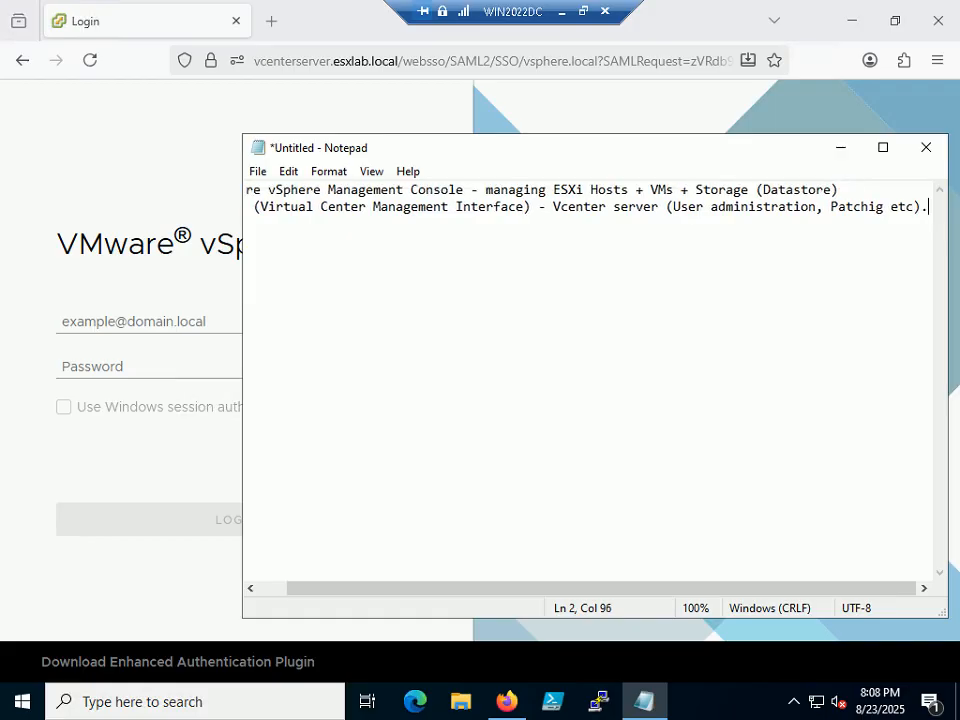
pyautogui.click(883, 147)
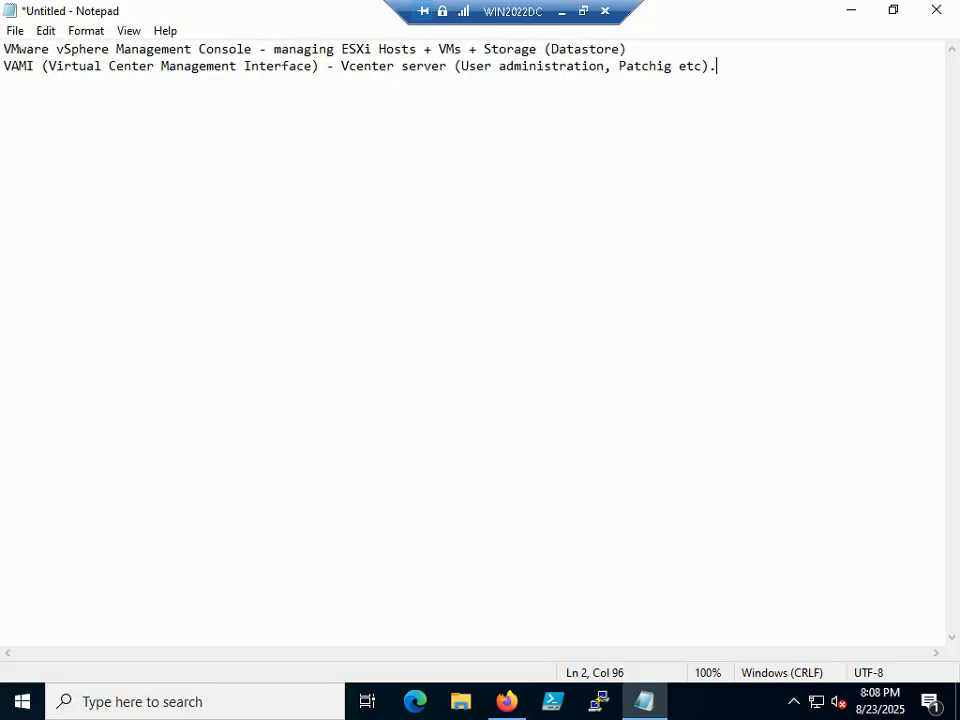
pyautogui.click(627, 49)
pyautogui.press('Tab')
pyautogui.press('Tab')
pyautogui.write('http://')
pyautogui.press('Left')
pyautogui.press('Left')
pyautogui.press('Left')
pyautogui.write('s')
pyautogui.press('Right')
pyautogui.press('Right')
pyautogui.press('Right')
pyautogui.write('192')
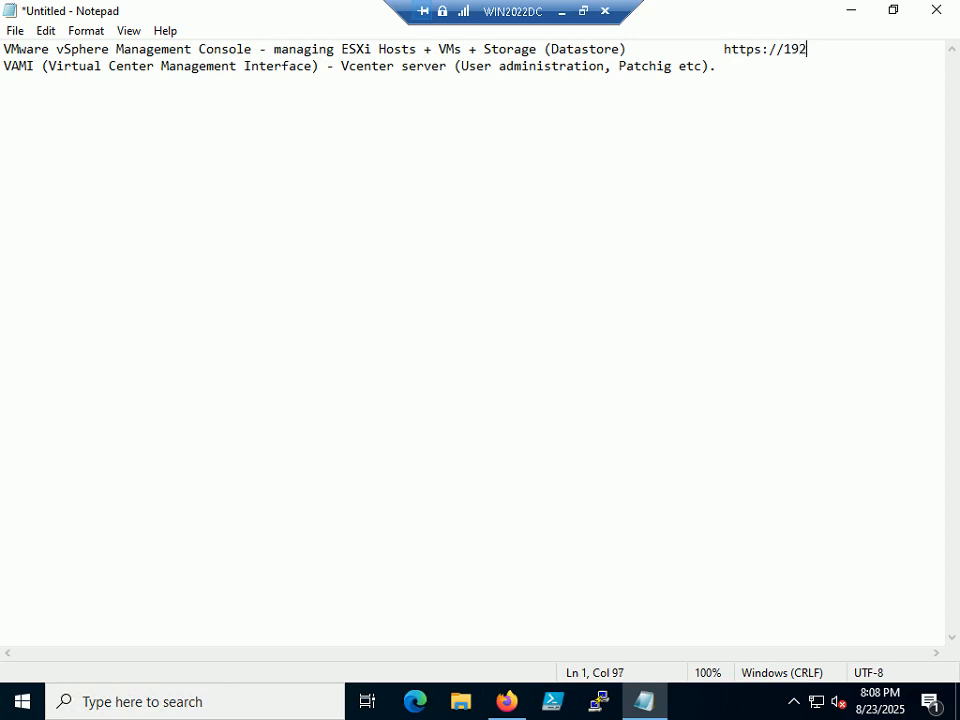
pyautogui.write('.168.1.25 <vcenter server ip')
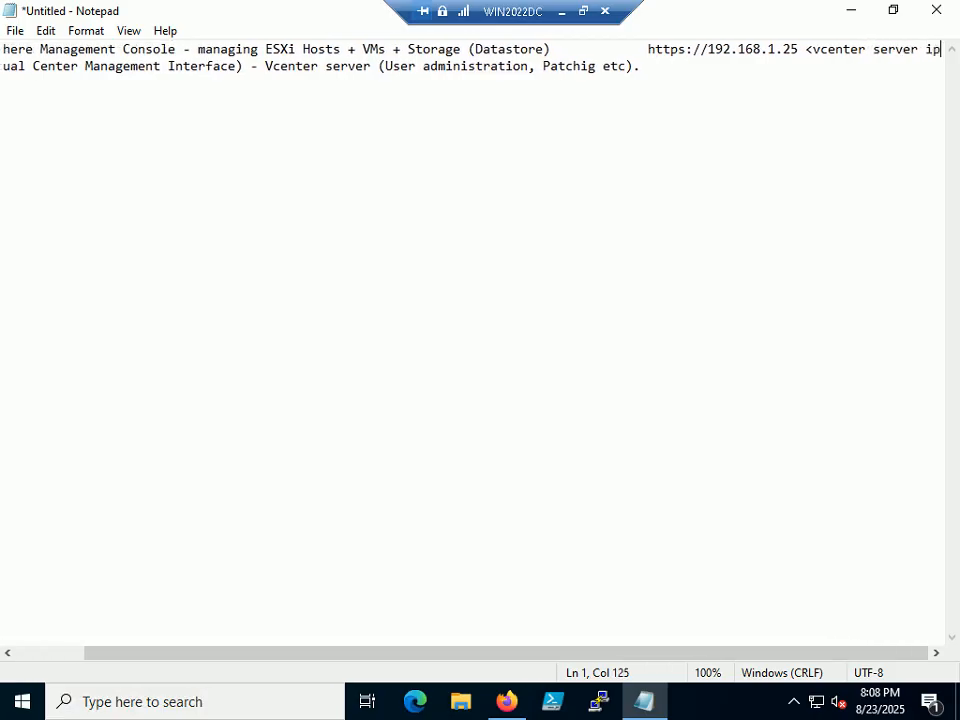
pyautogui.write(' or')
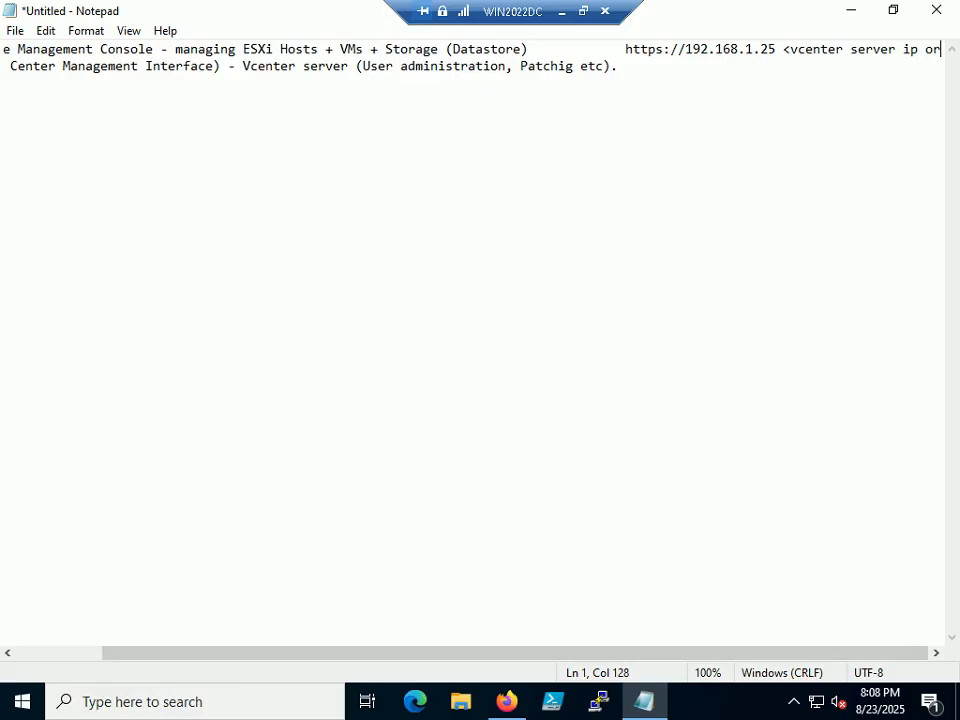
pyautogui.write(' FQDN)')
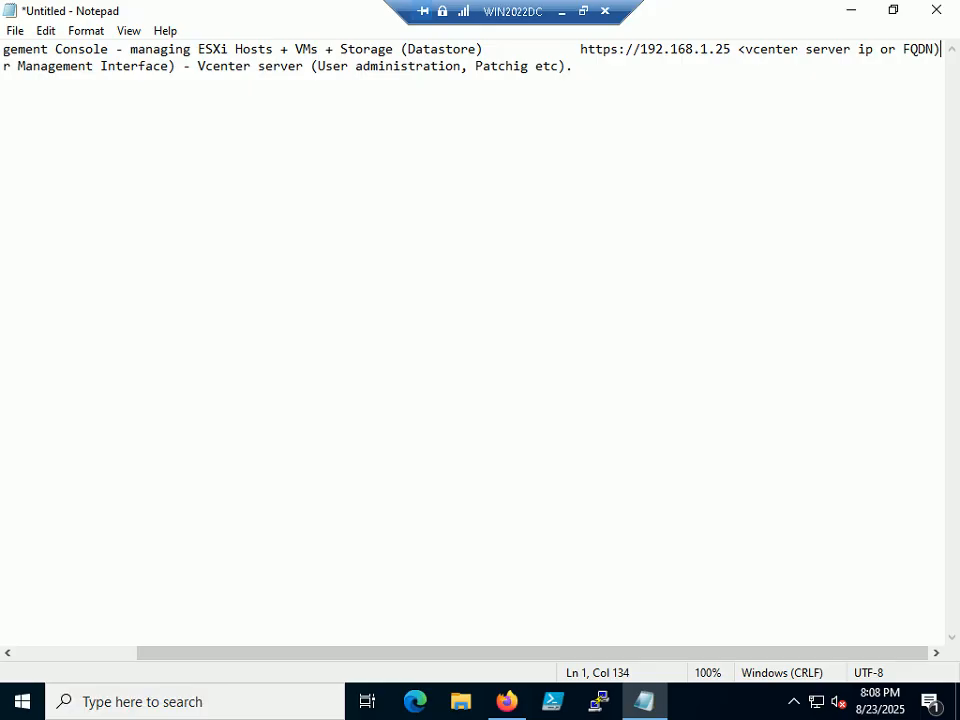
pyautogui.moveTo(489, 658); pyautogui.dragTo(246, 679)
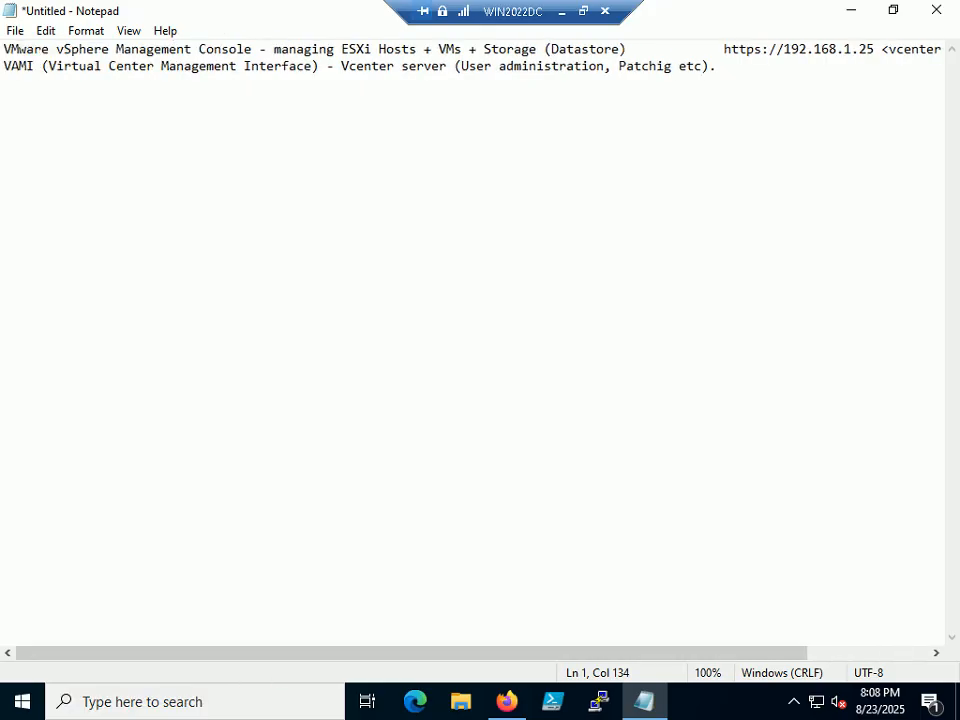
pyautogui.moveTo(4, 49); pyautogui.dragTo(273, 49)
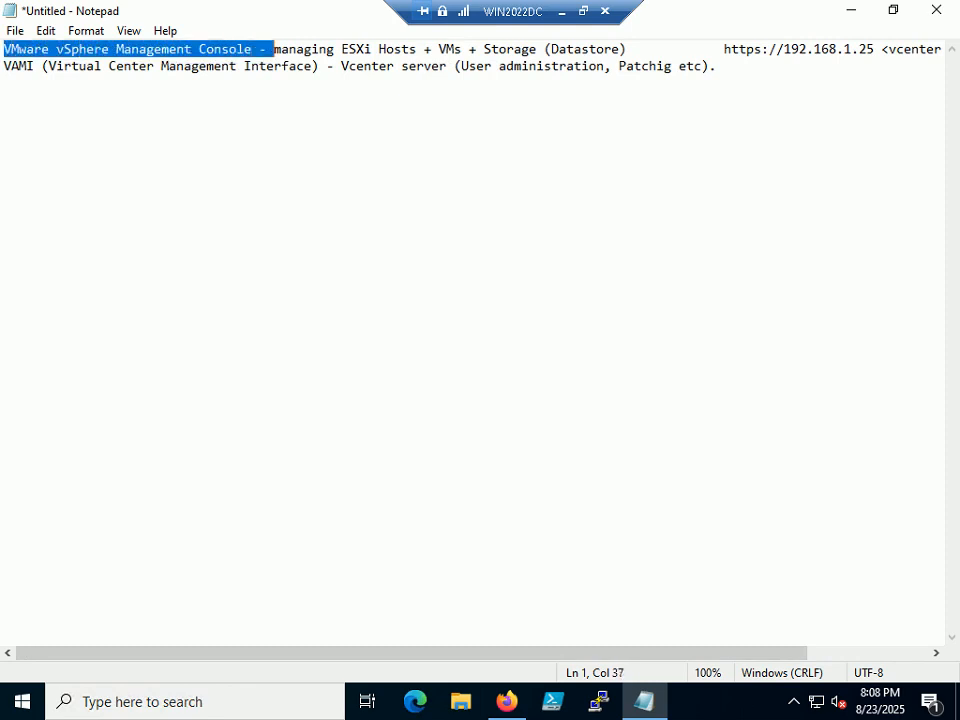
pyautogui.moveTo(591, 666); pyautogui.dragTo(729, 666)
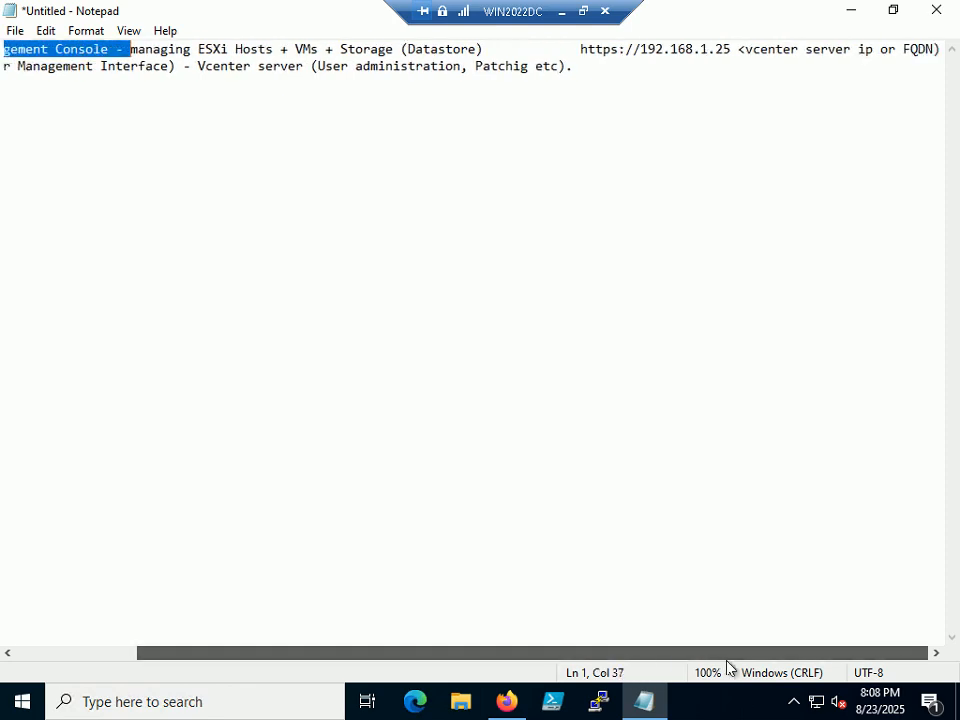
pyautogui.click(574, 67)
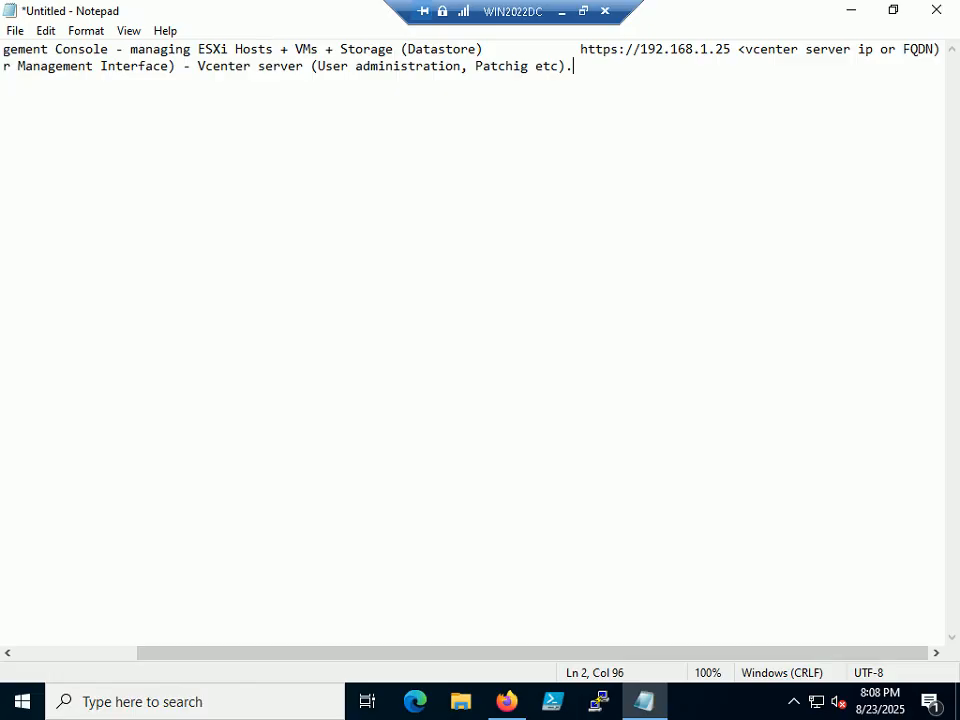
pyautogui.write('http://')
pyautogui.moveTo(627, 49); pyautogui.dragTo(731, 49)
pyautogui.rightClick(705, 48)
pyautogui.click(720, 105)
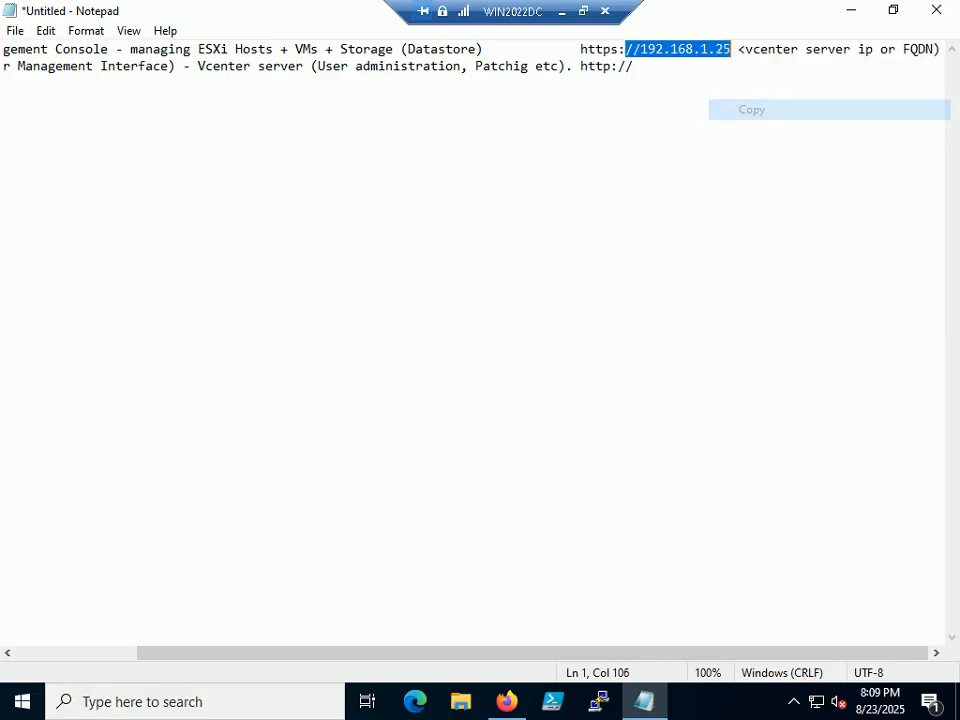
pyautogui.click(635, 67)
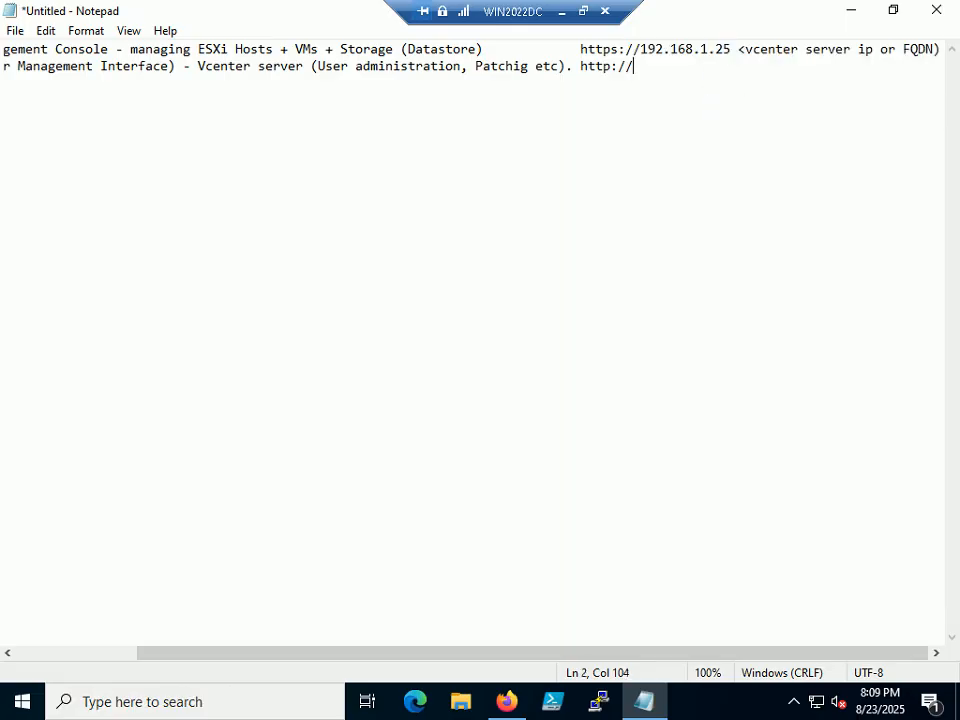
pyautogui.hotkey('ctrl', 'v')
pyautogui.write(':')
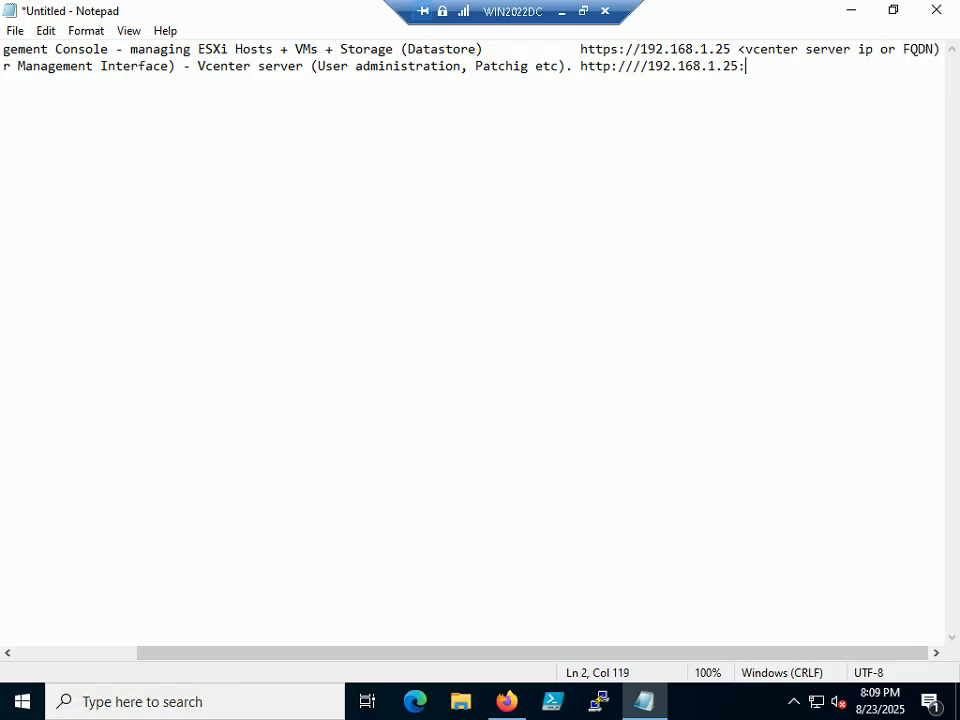
pyautogui.write('5480')
pyautogui.click(648, 66)
pyautogui.press('BackSpace')
pyautogui.press('BackSpace')
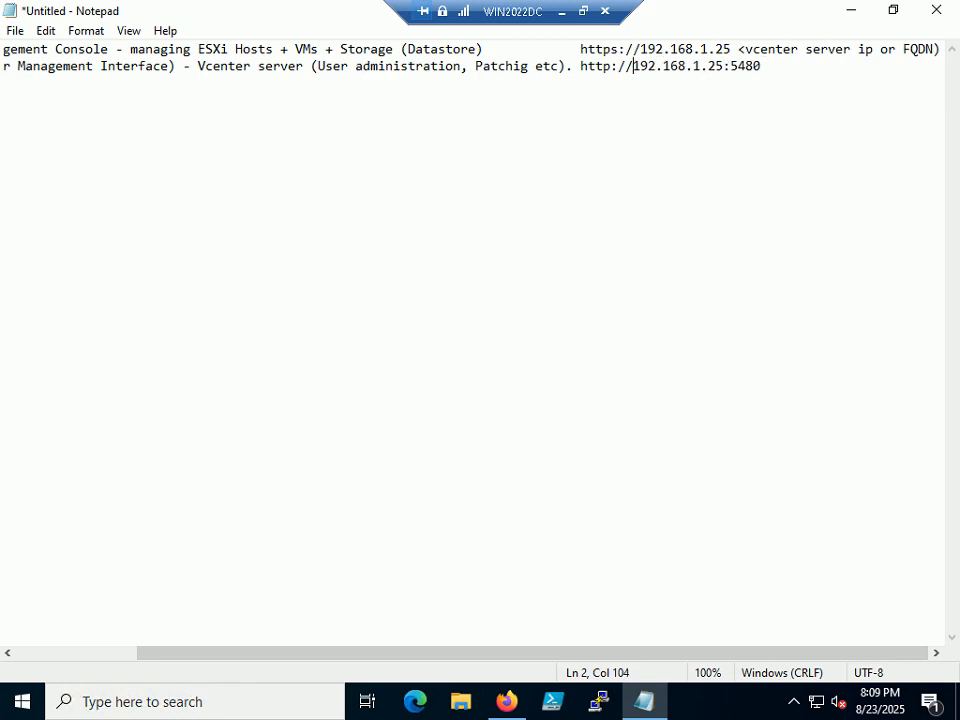
pyautogui.press('End')
pyautogui.hotkey('shift', 'Left')
pyautogui.hotkey('shift', 'Left')
pyautogui.hotkey('shift', 'Left')
pyautogui.hotkey('shift', 'Left')
pyautogui.hotkey('shift', 'Left')
pyautogui.hotkey('shift', 'Left')
pyautogui.hotkey('shift', 'Left')
pyautogui.hotkey('shift', 'Left')
pyautogui.hotkey('shift', 'Left')
pyautogui.hotkey('shift', 'Left')
pyautogui.hotkey('shift', 'Left')
pyautogui.hotkey('shift', 'Left')
pyautogui.hotkey('shift', 'Left')
pyautogui.hotkey('shift', 'Left')
pyautogui.hotkey('shift', 'Left')
pyautogui.hotkey('shift', 'Left')
pyautogui.hotkey('shift', 'Left')
pyautogui.hotkey('shift', 'Left')
pyautogui.hotkey('shift', 'Left')
pyautogui.hotkey('shift', 'Left')
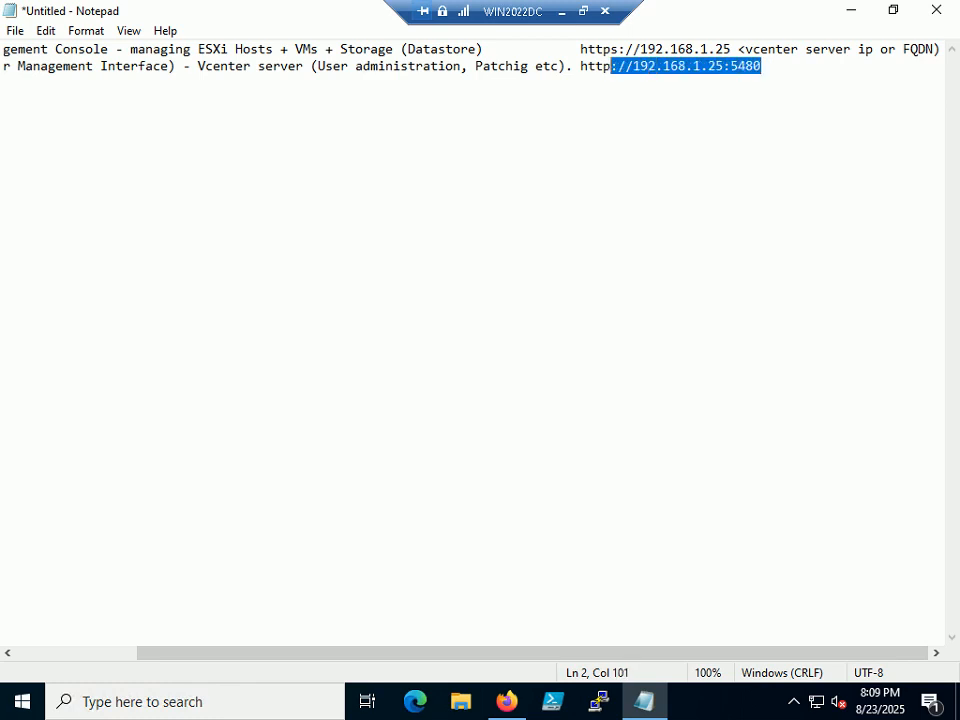
pyautogui.hotkey('shift', 'Right')
pyautogui.hotkey('shift', 'Right')
pyautogui.rightClick(611, 65)
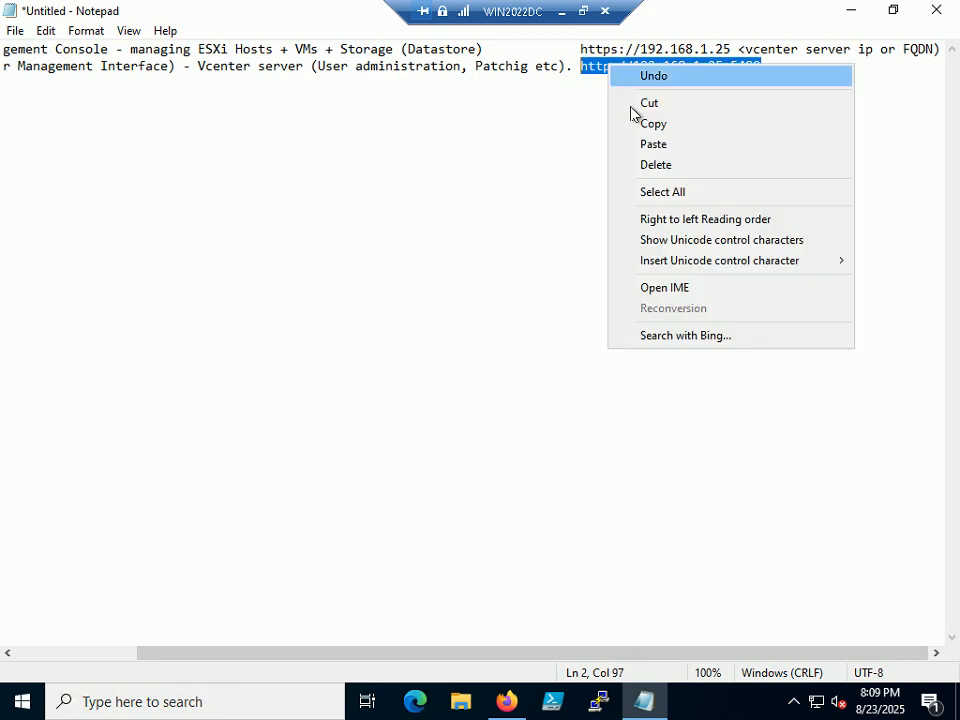
pyautogui.click(655, 123)
pyautogui.moveTo(648, 655); pyautogui.dragTo(195, 669)
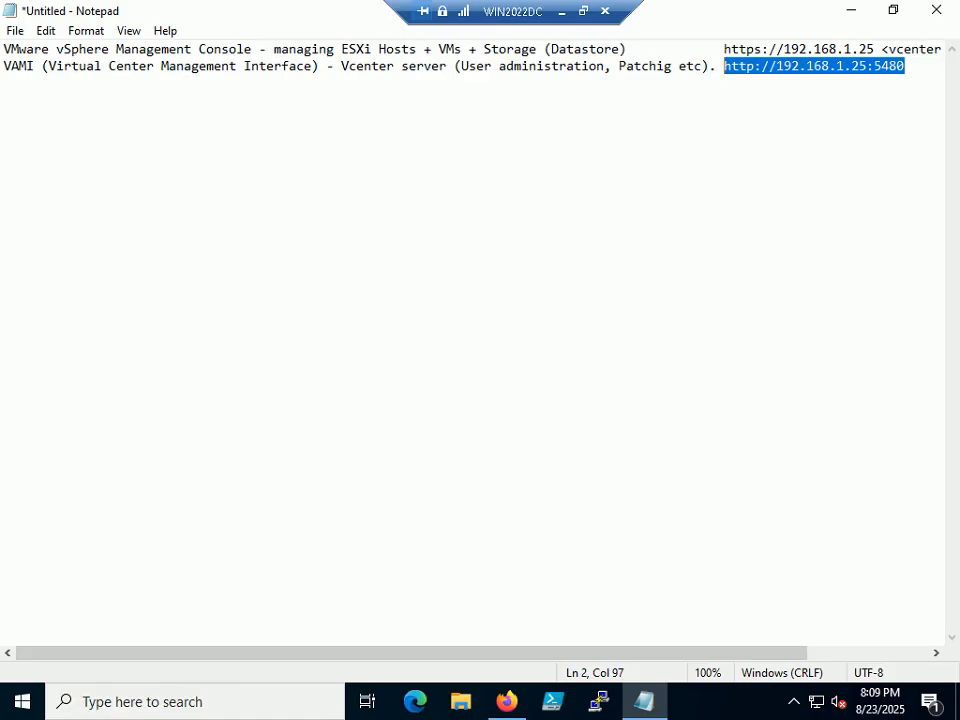
pyautogui.click(851, 12)
pyautogui.click(271, 21)
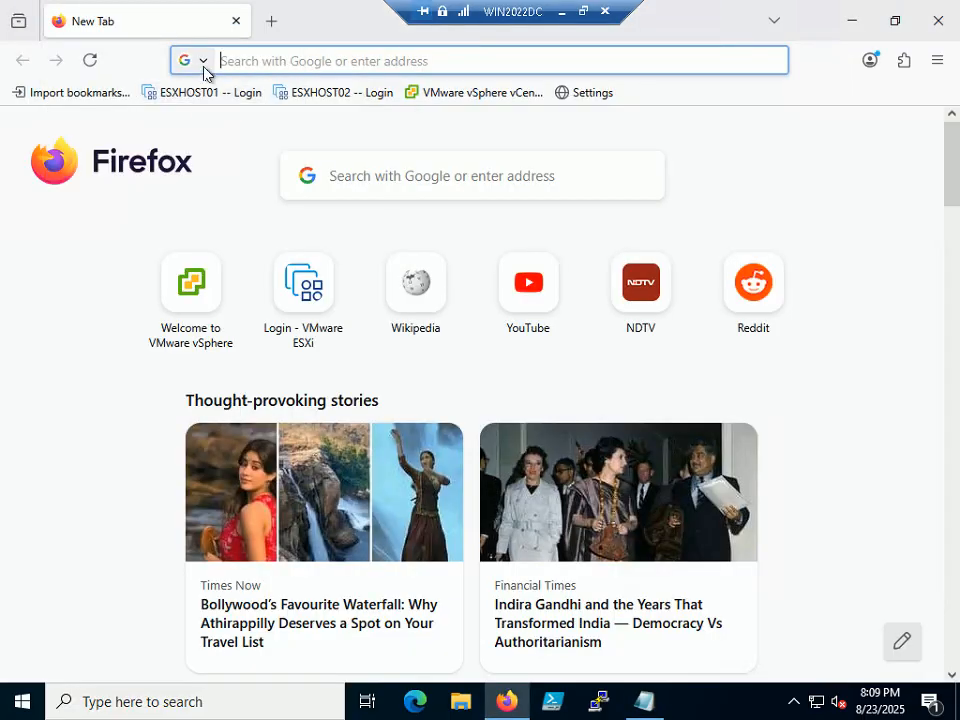
pyautogui.rightClick(255, 64)
pyautogui.click(283, 204)
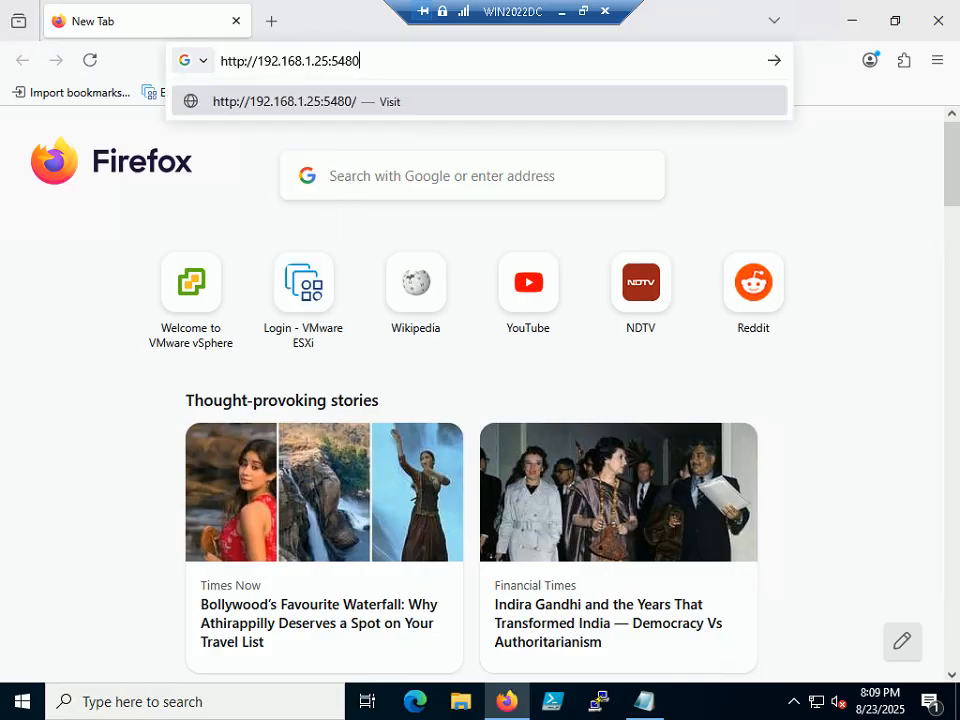
pyautogui.press('Return')
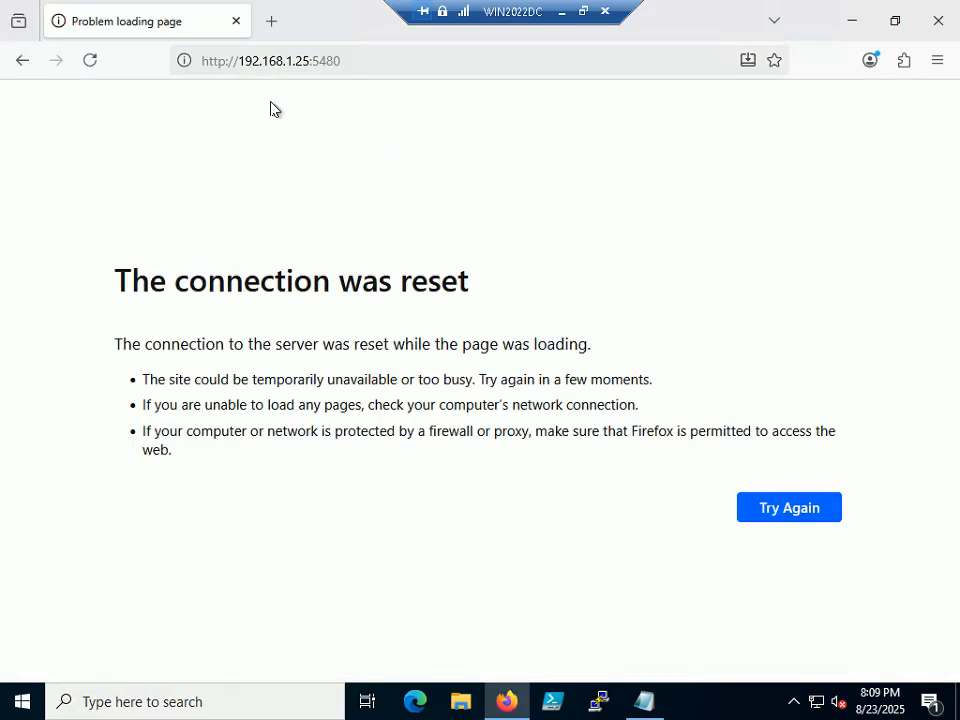
pyautogui.click(206, 61)
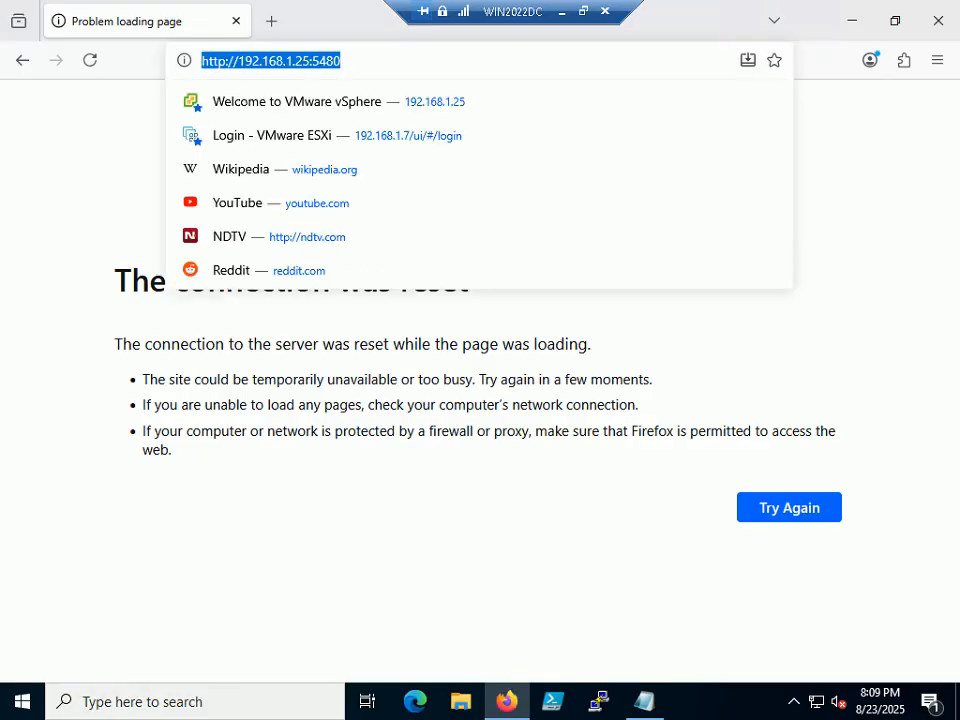
pyautogui.click(226, 61)
pyautogui.write('s')
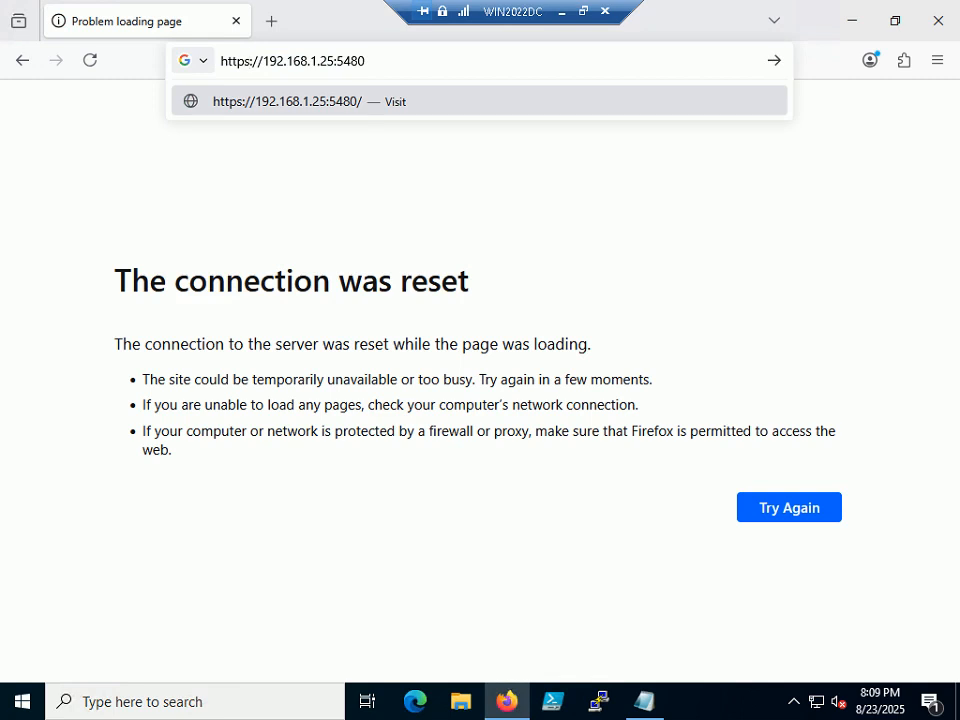
pyautogui.press('Return')
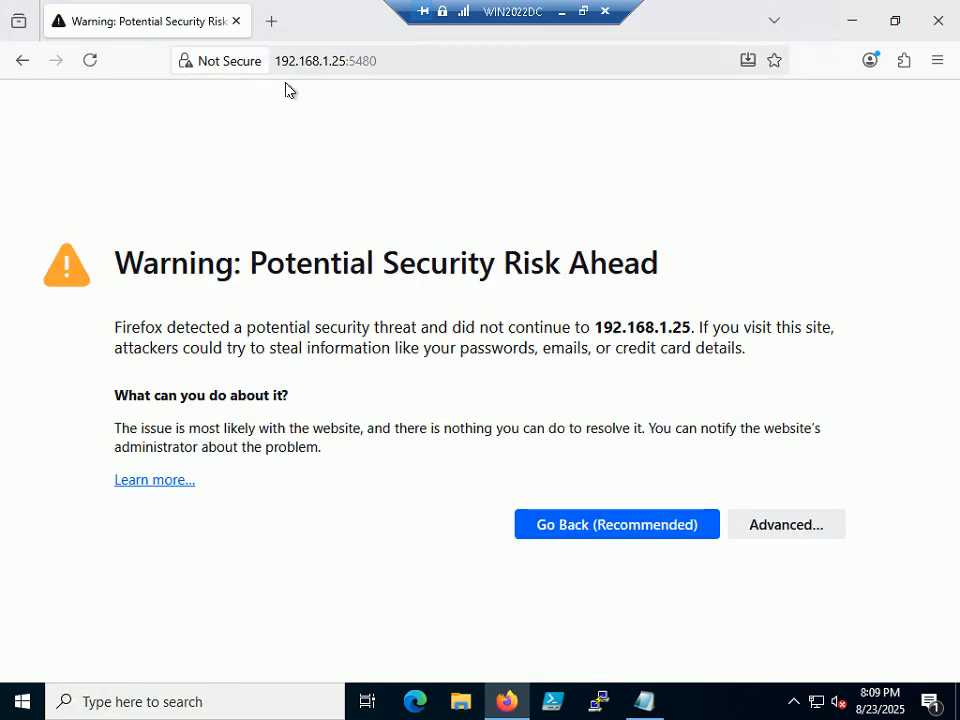
# - Accept the certificate risk to reach the VAMI login, then return to Notepad
pyautogui.click(784, 532)
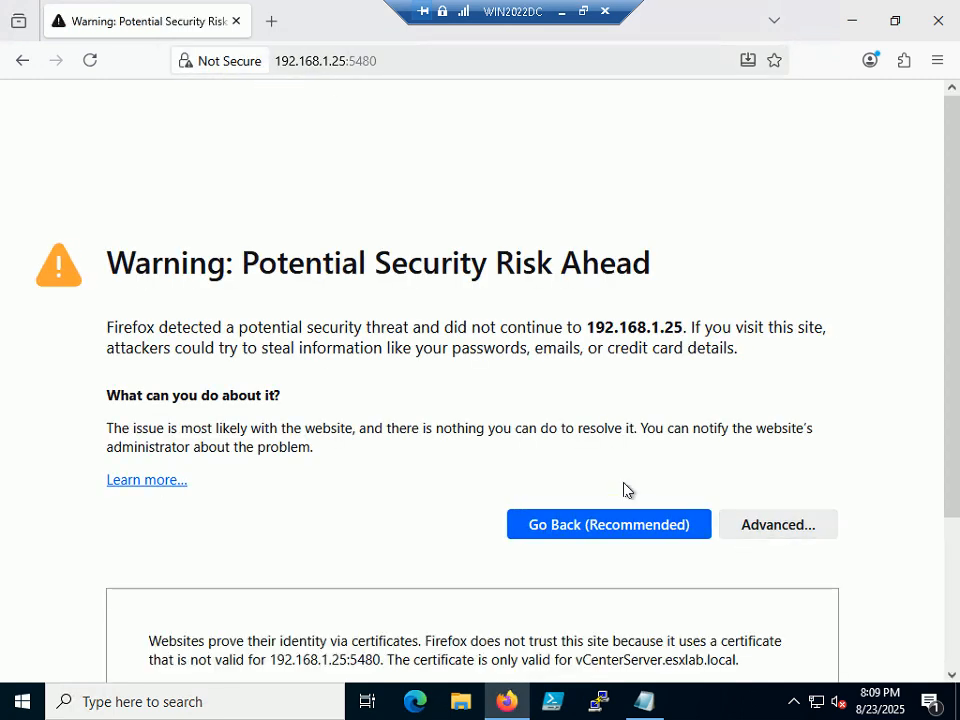
pyautogui.scroll(-3, 626, 492)
pyautogui.click(727, 619)
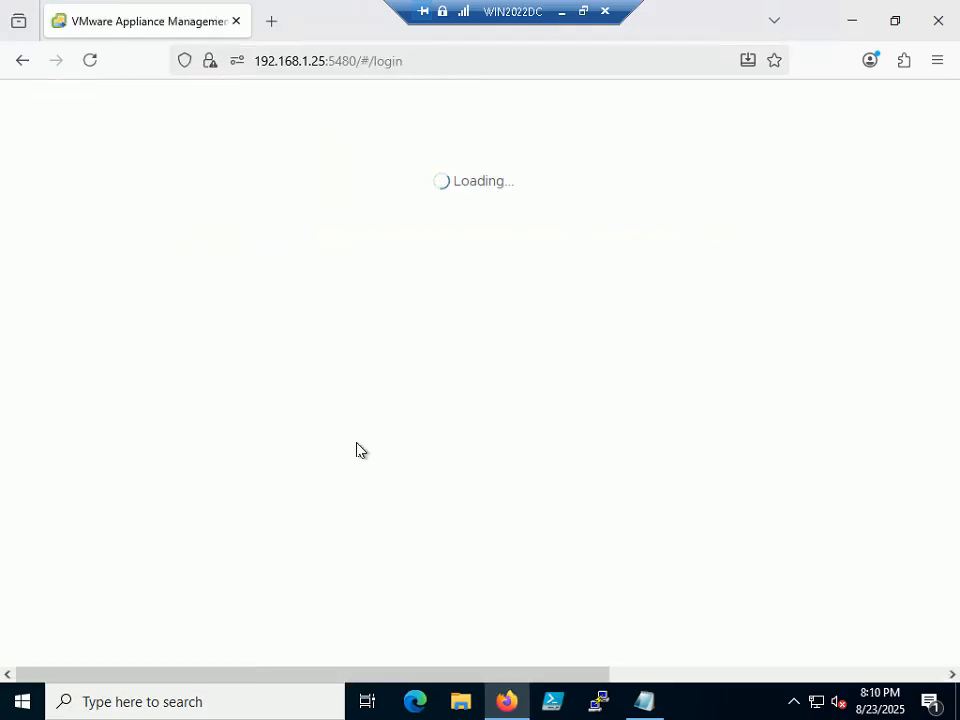
pyautogui.click(656, 703)
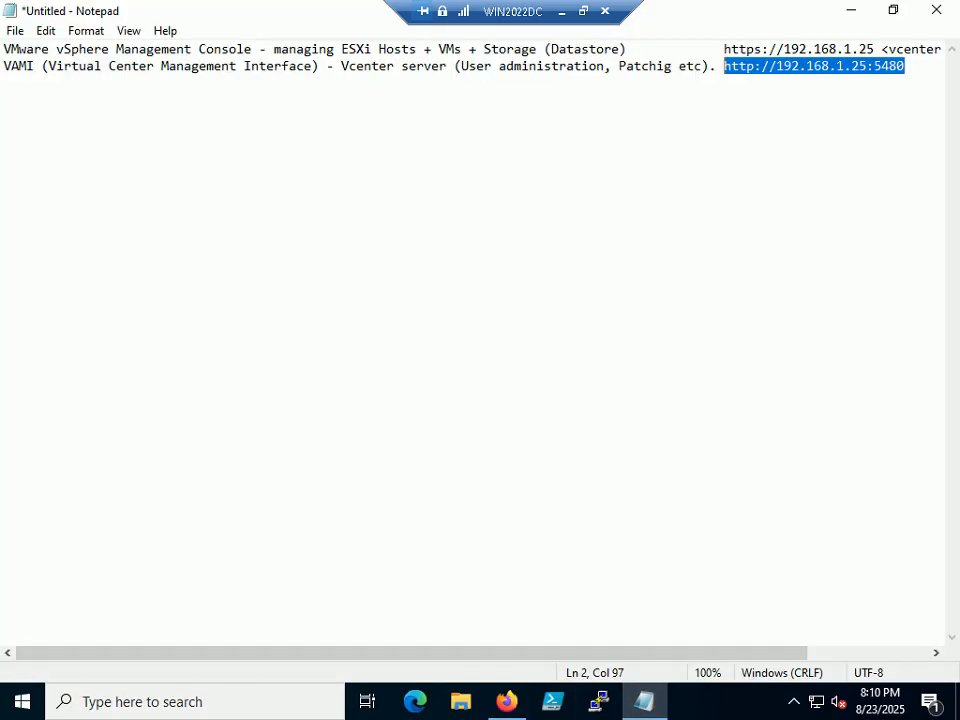
pyautogui.click(755, 66)
pyautogui.write('s')
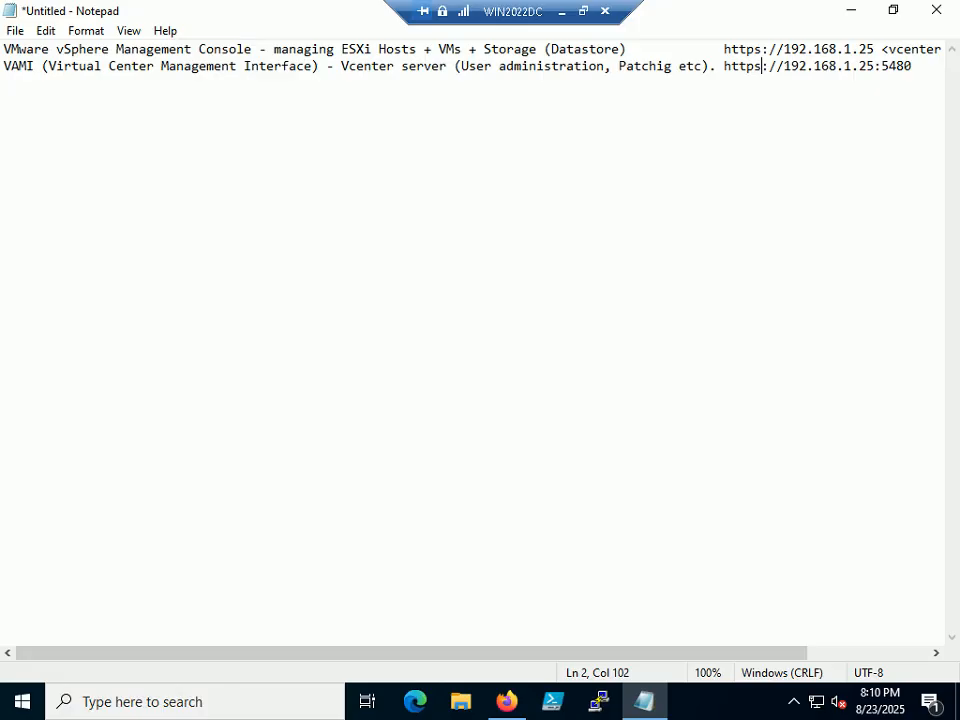
pyautogui.click(851, 12)
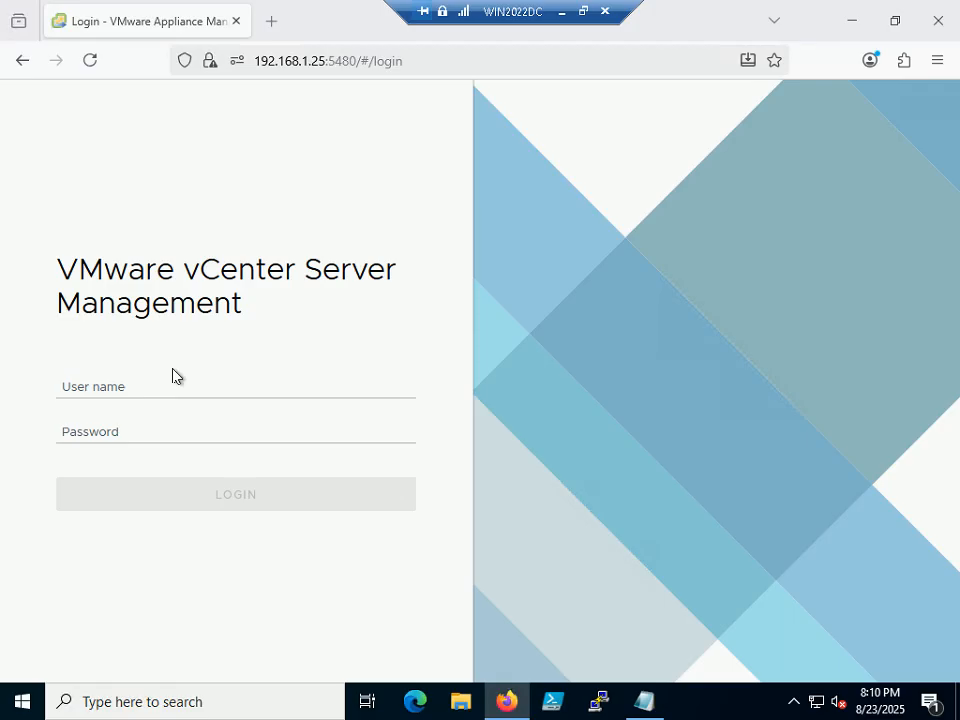
# - Log in to VAMI as root with its password, declining to save the password
pyautogui.click(174, 382)
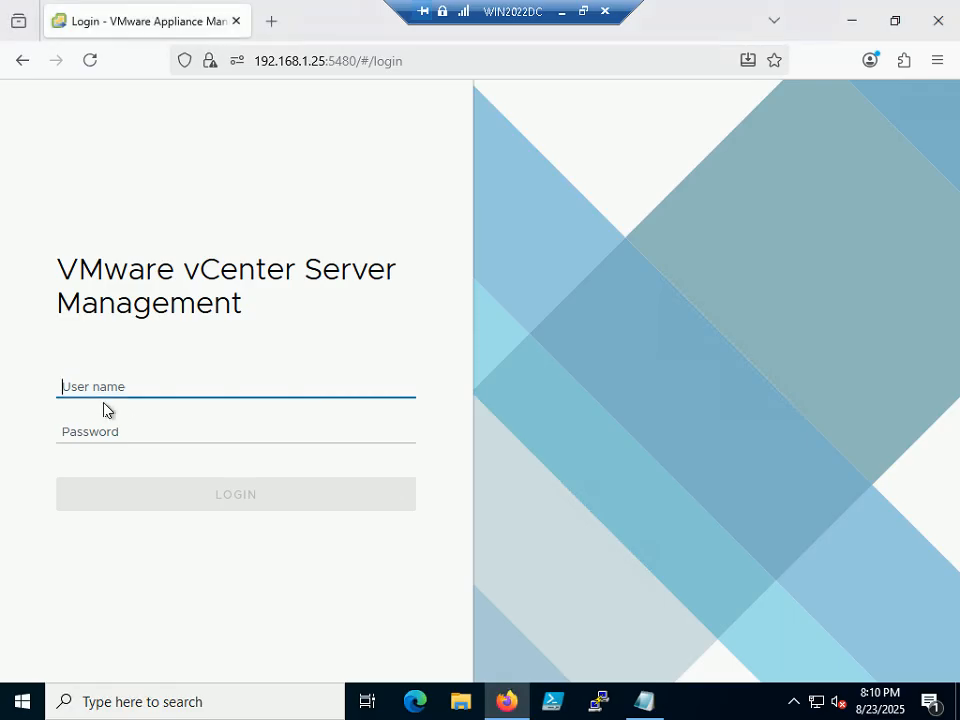
pyautogui.write('root')
pyautogui.press('Tab')
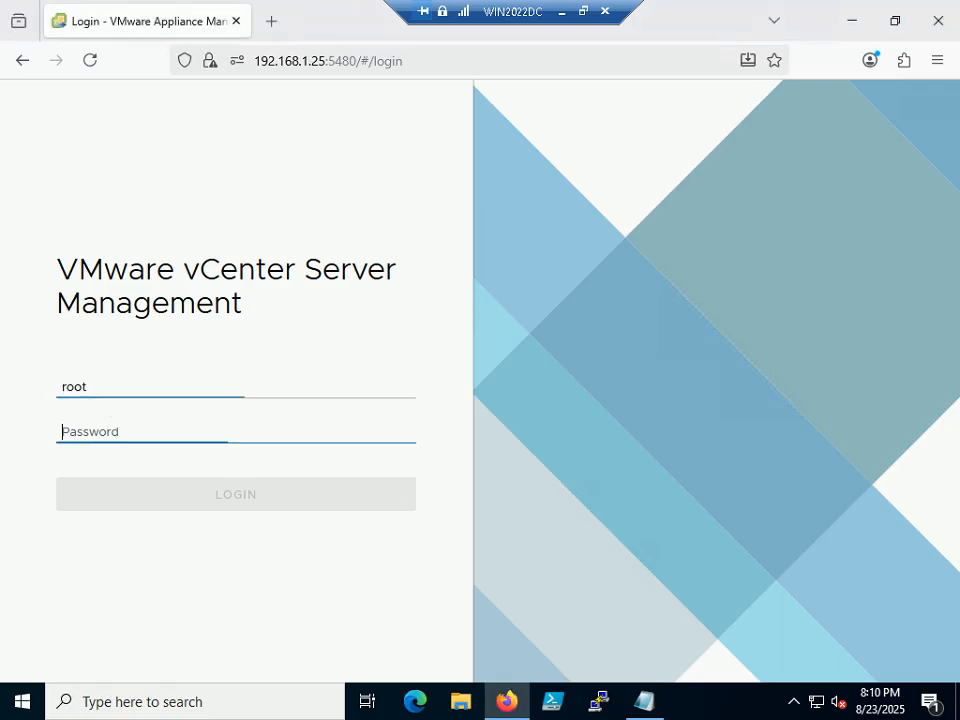
pyautogui.write('V•••••••')
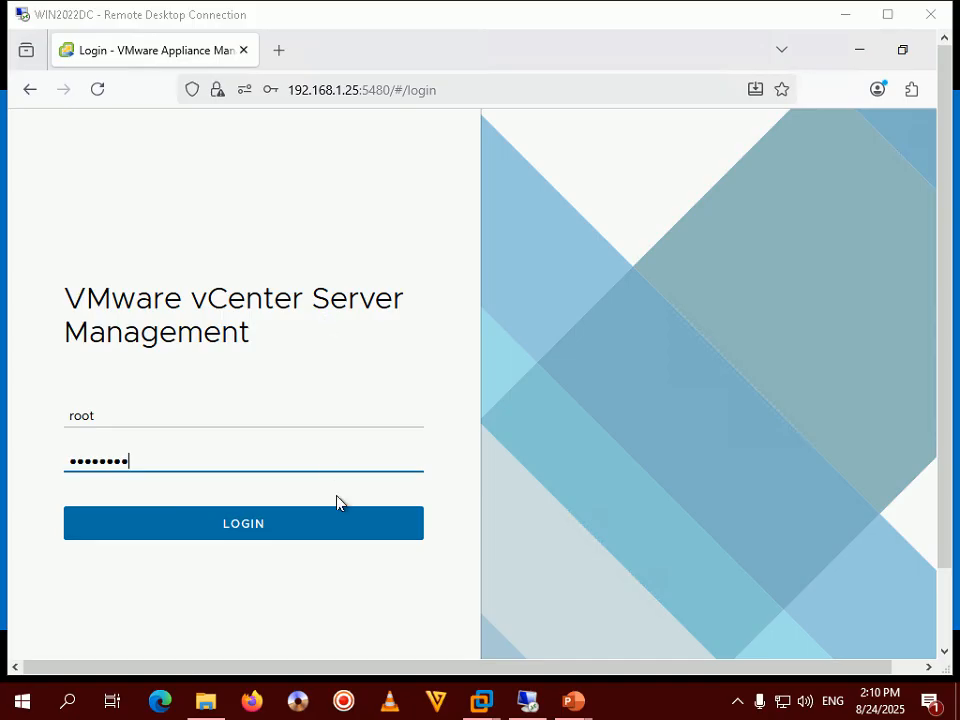
pyautogui.click(298, 540)
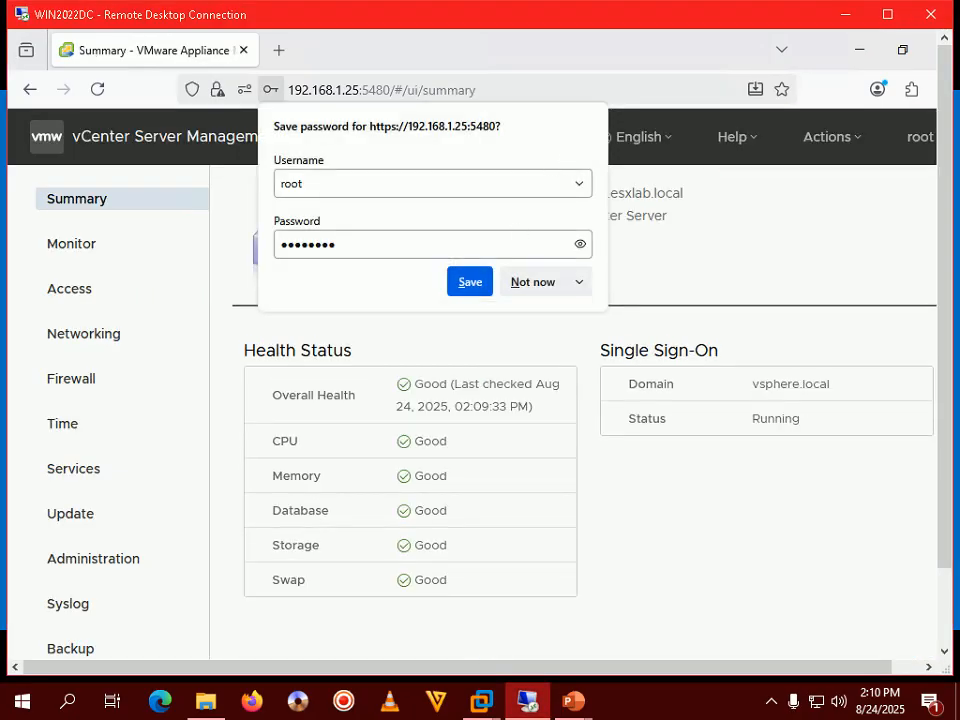
pyautogui.click(562, 287)
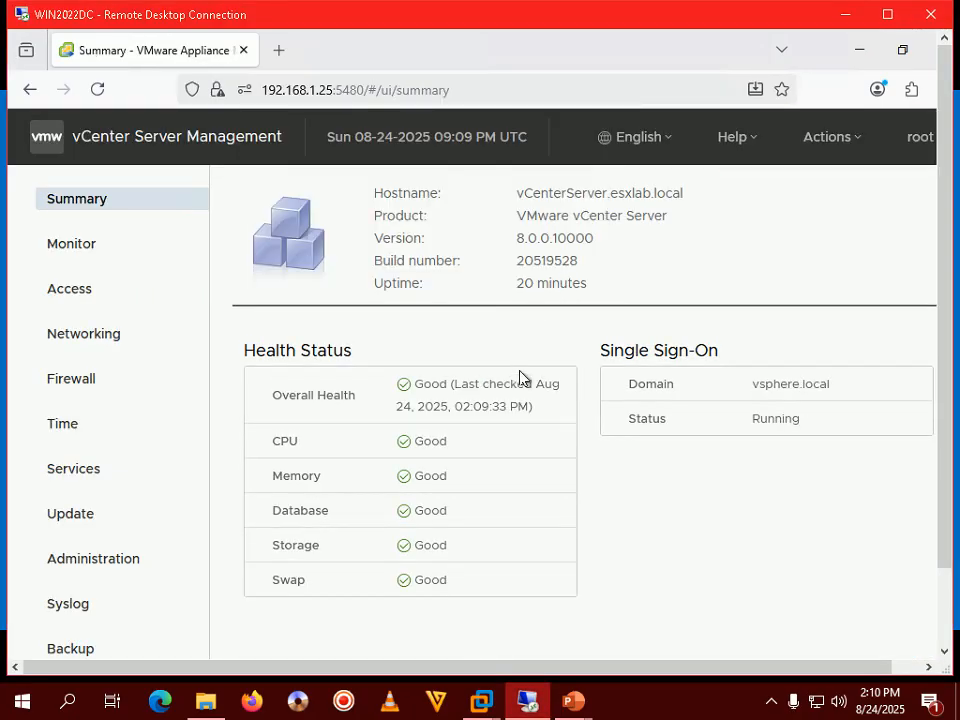
# - Toggle the remote session full screen and back, then return to the PowerPoint slide show
pyautogui.doubleClick(617, 16)
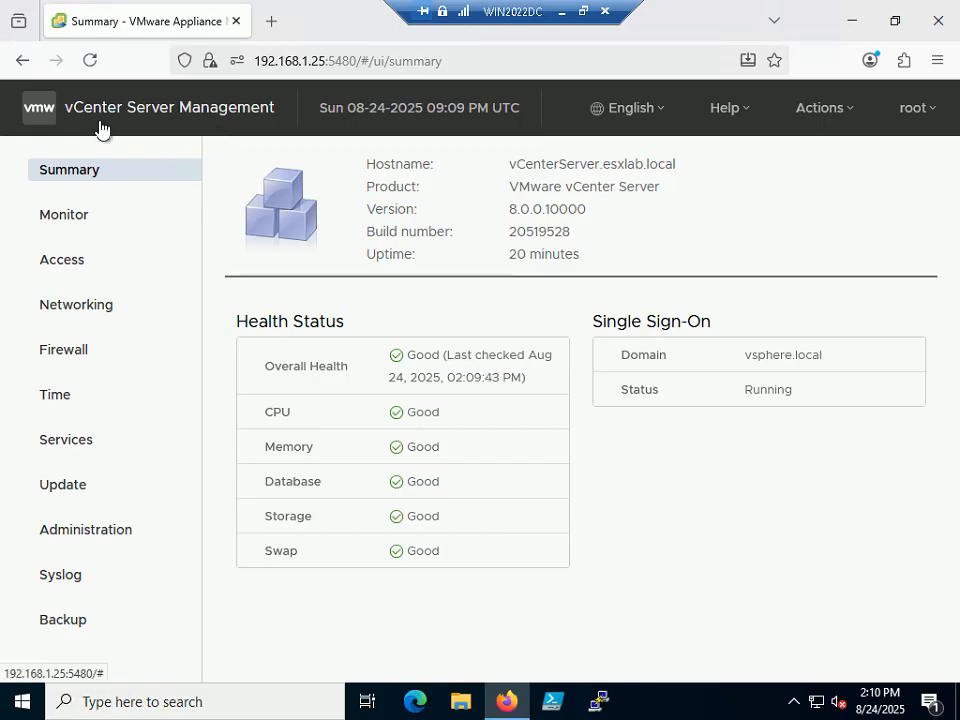
pyautogui.click(584, 19)
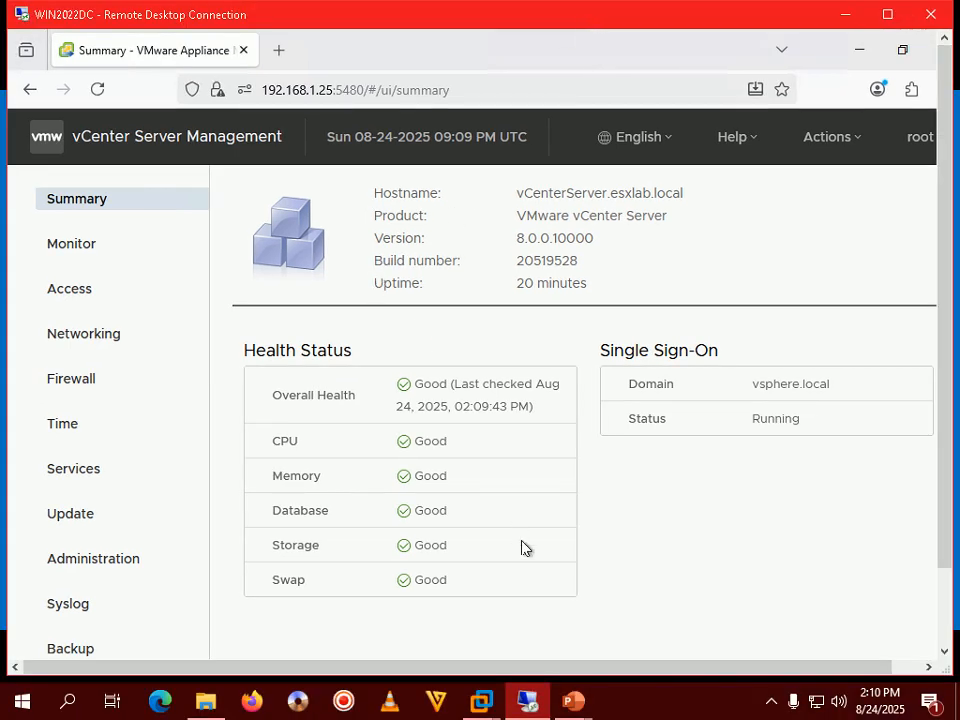
pyautogui.click(764, 706)
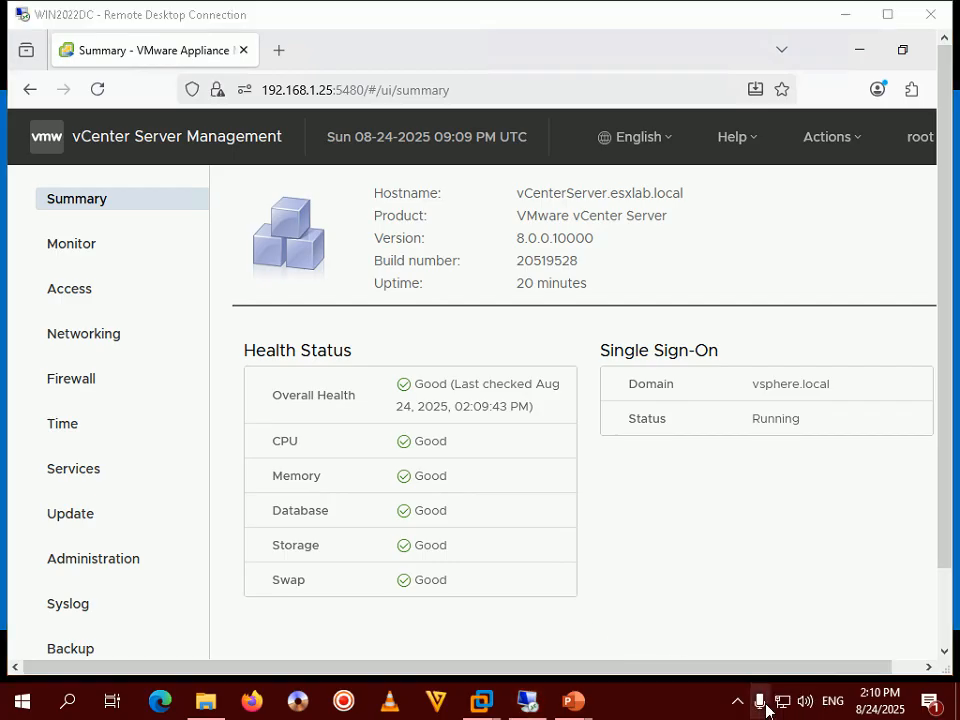
pyautogui.moveTo(564, 700)
pyautogui.click(624, 649)
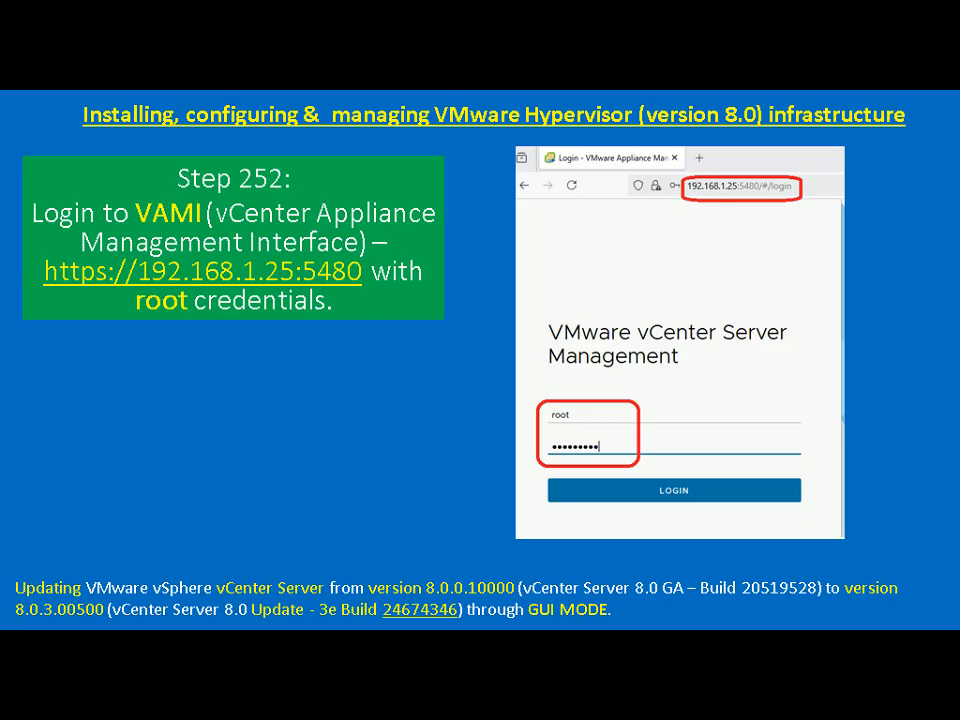
# - Advance the slide and open VAMI's Update page, which finds no applicable update for 8.0.0.10000
pyautogui.press('Right')
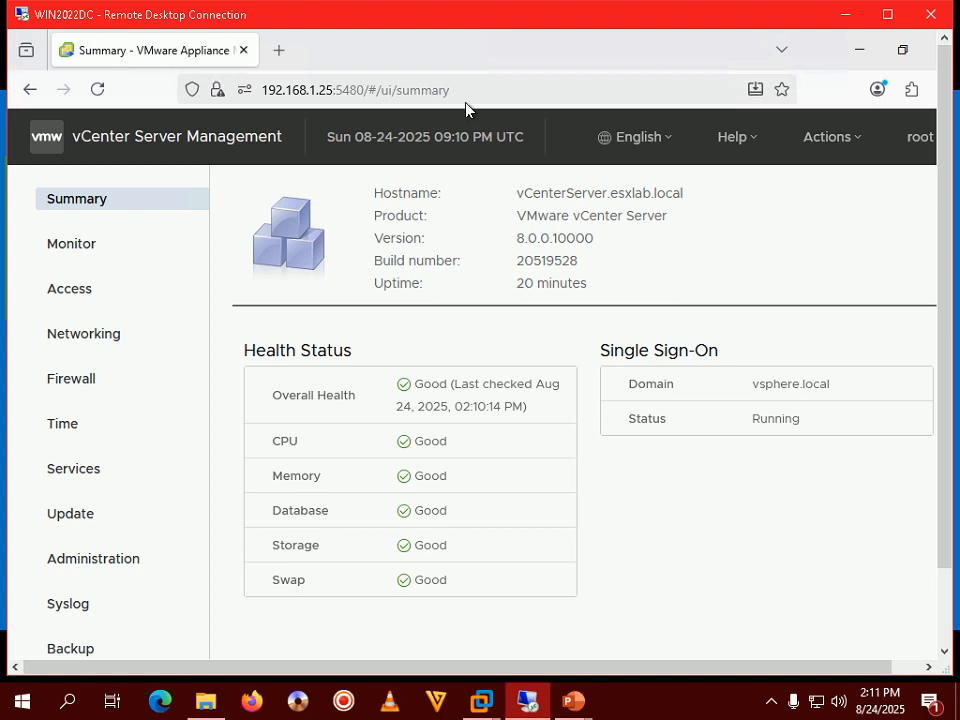
pyautogui.click(80, 517)
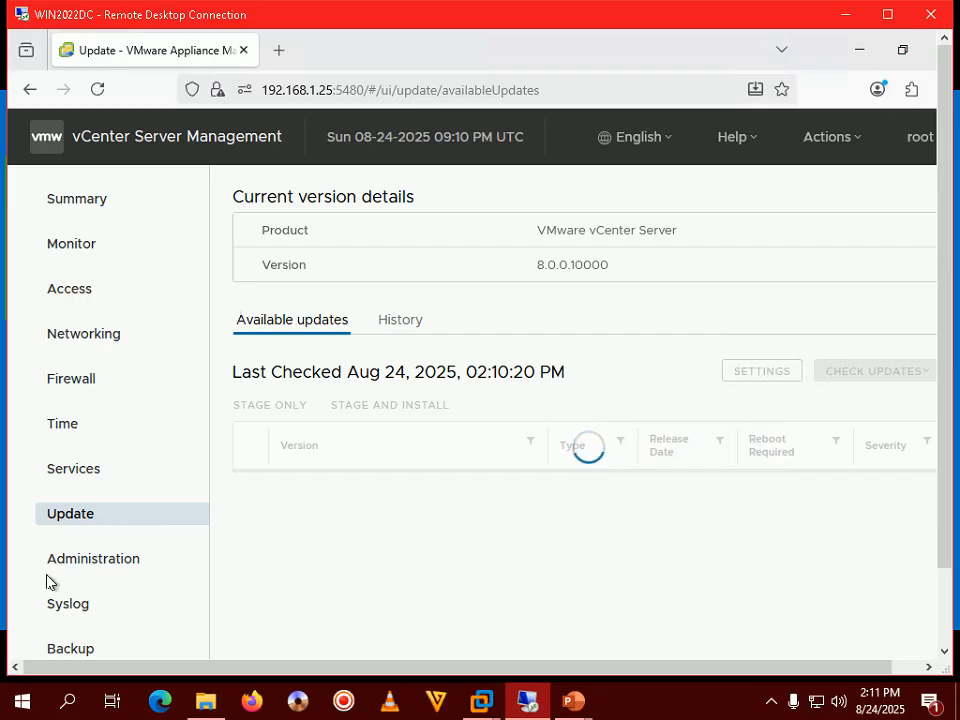
pyautogui.doubleClick(700, 20)
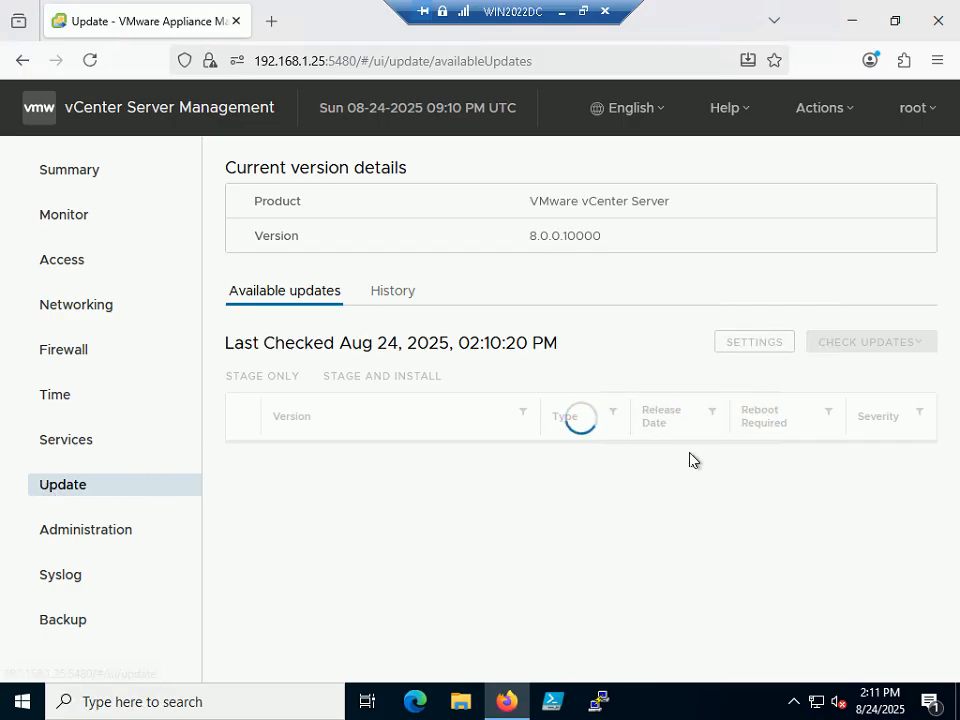
pyautogui.click(586, 14)
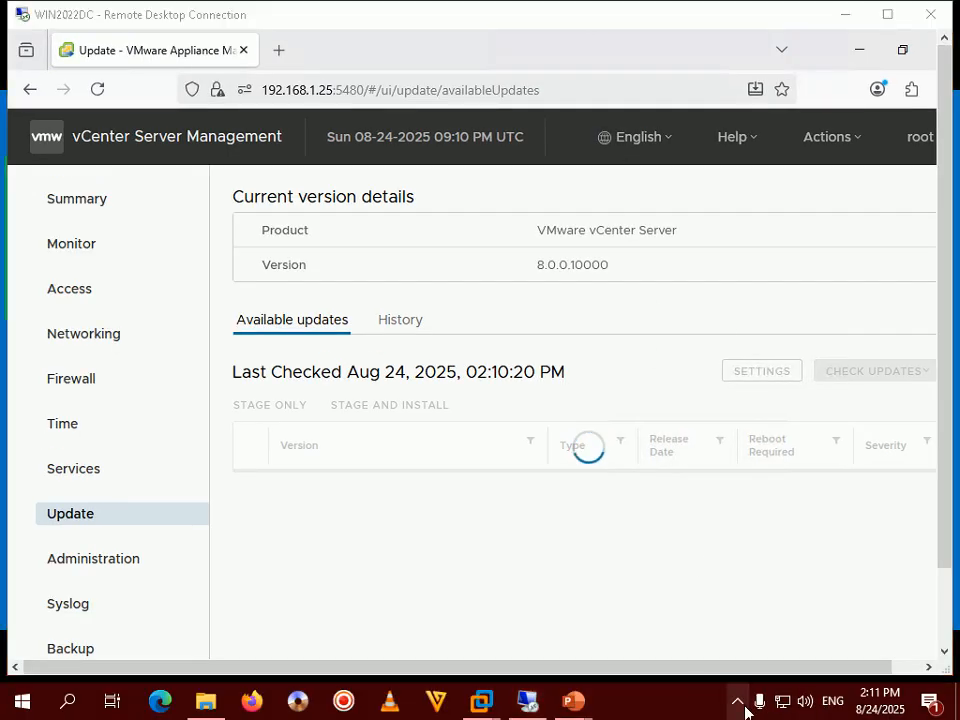
pyautogui.click(738, 701)
pyautogui.click(692, 707)
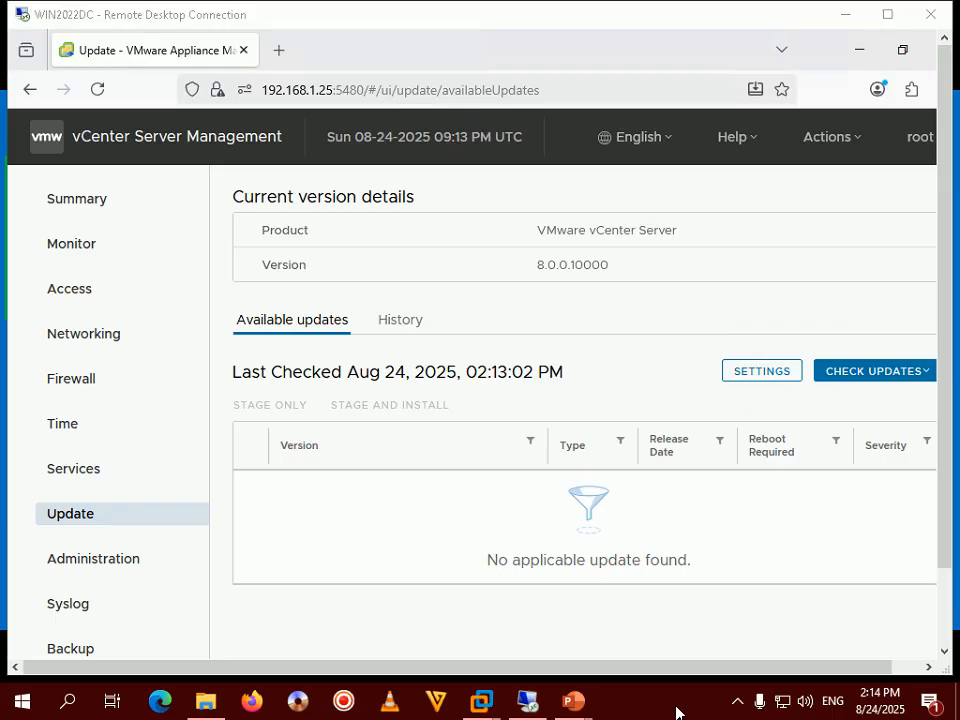
# - Check the CD-ROM for updates and highlight the listed 8.0.3.00500 fix version
pyautogui.click(738, 701)
pyautogui.click(715, 714)
pyautogui.click(926, 377)
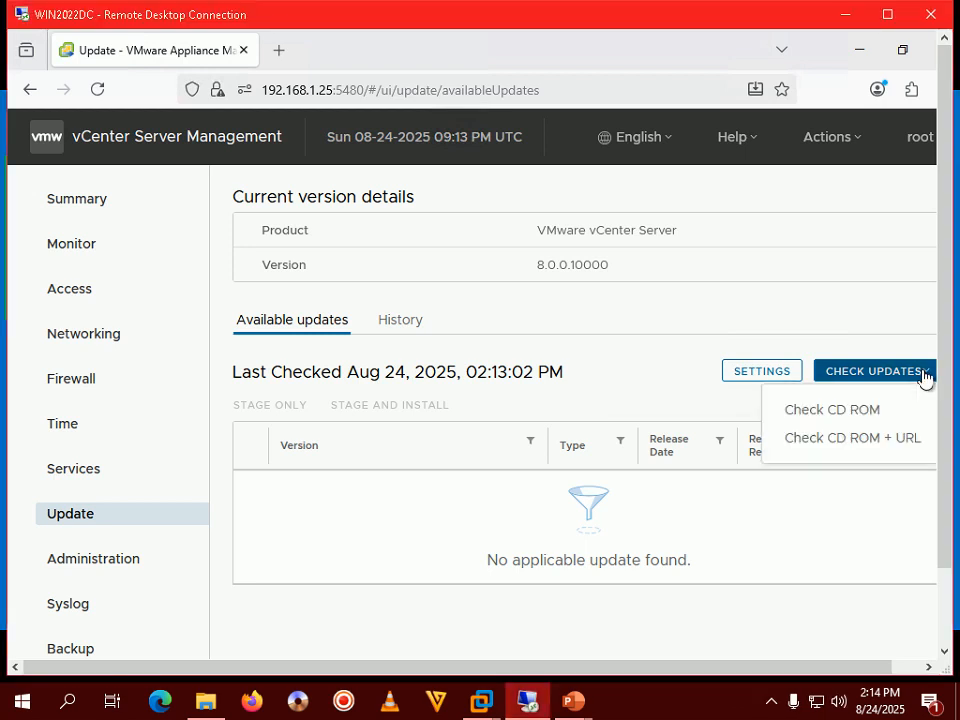
pyautogui.click(810, 414)
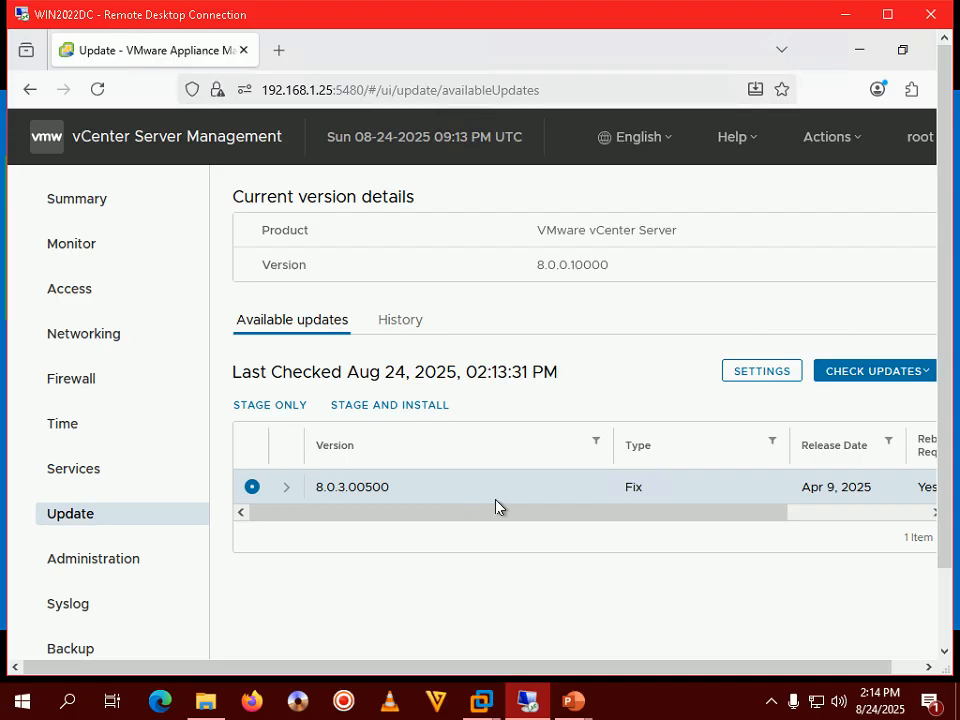
pyautogui.moveTo(415, 500); pyautogui.dragTo(310, 490)
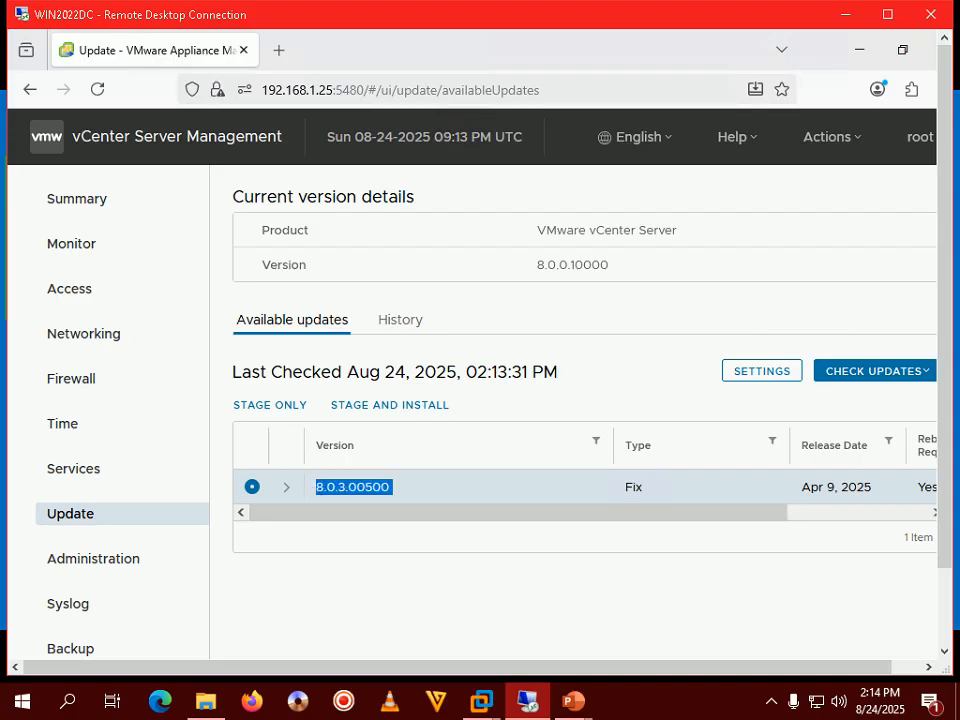
# - Bring the tutorial slide show forward and advance to the next slide
pyautogui.moveTo(570, 700)
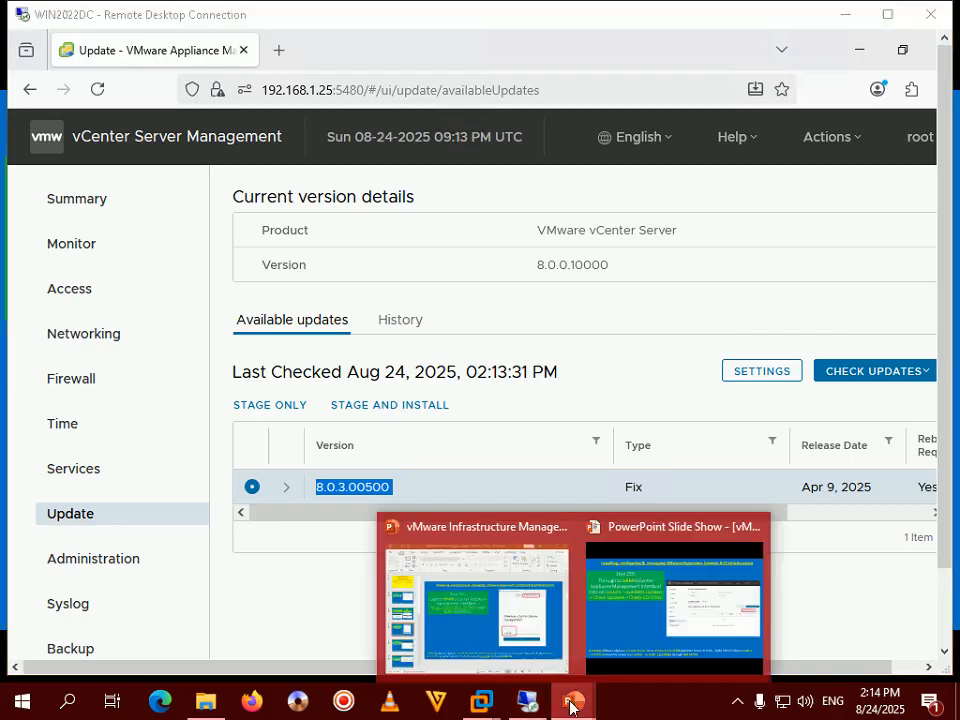
pyautogui.click(643, 568)
pyautogui.press('Right')
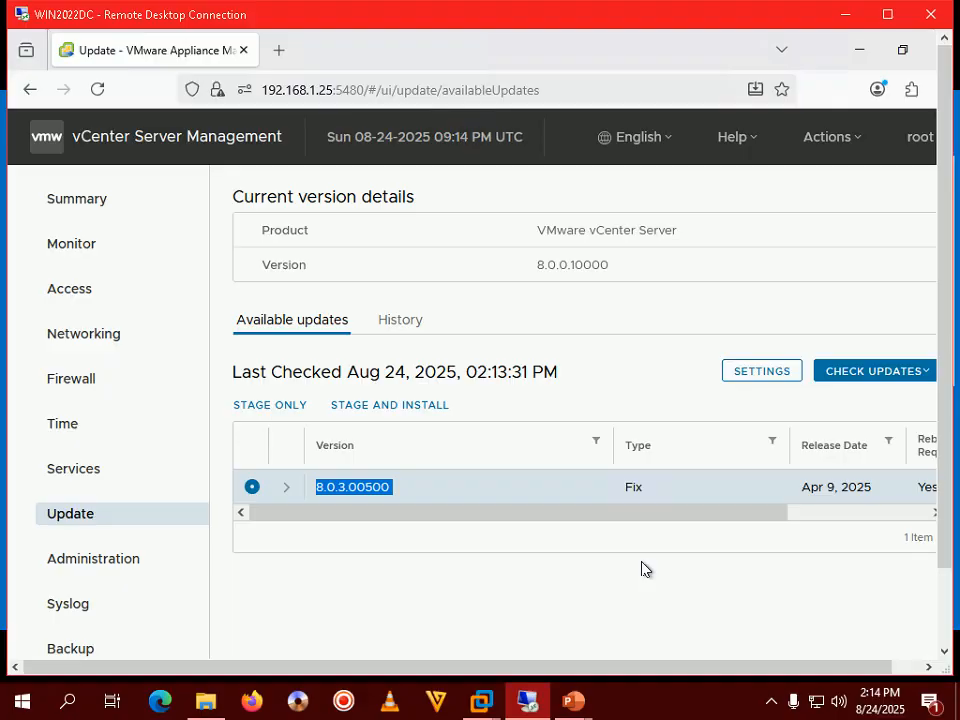
# - Toggle the remote session full screen and advance the tutorial slide show one slide
pyautogui.doubleClick(741, 14)
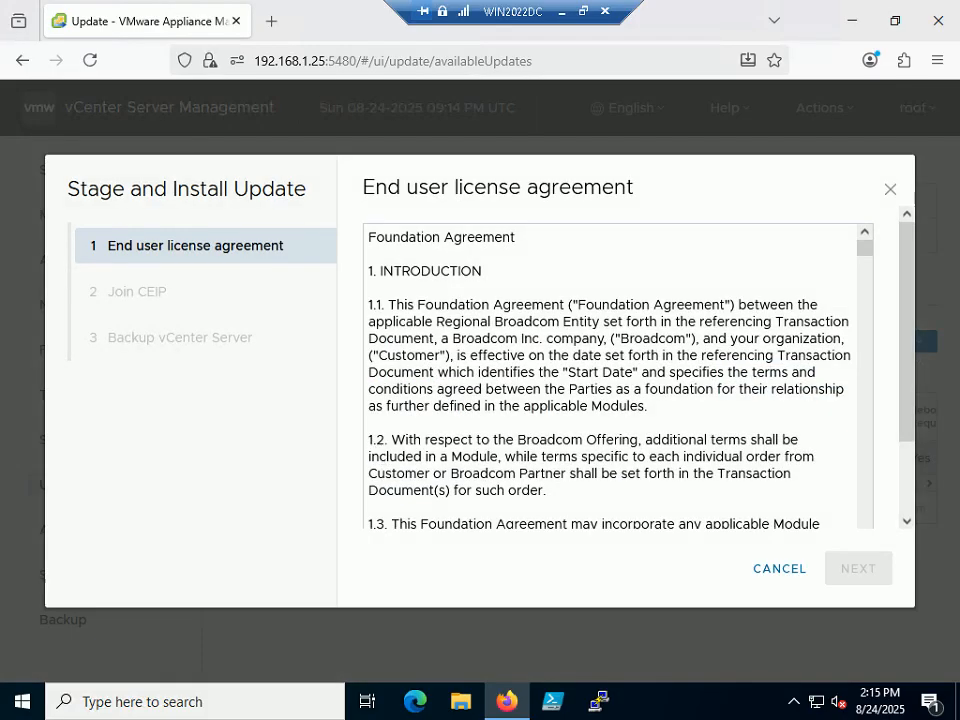
pyautogui.click(583, 11)
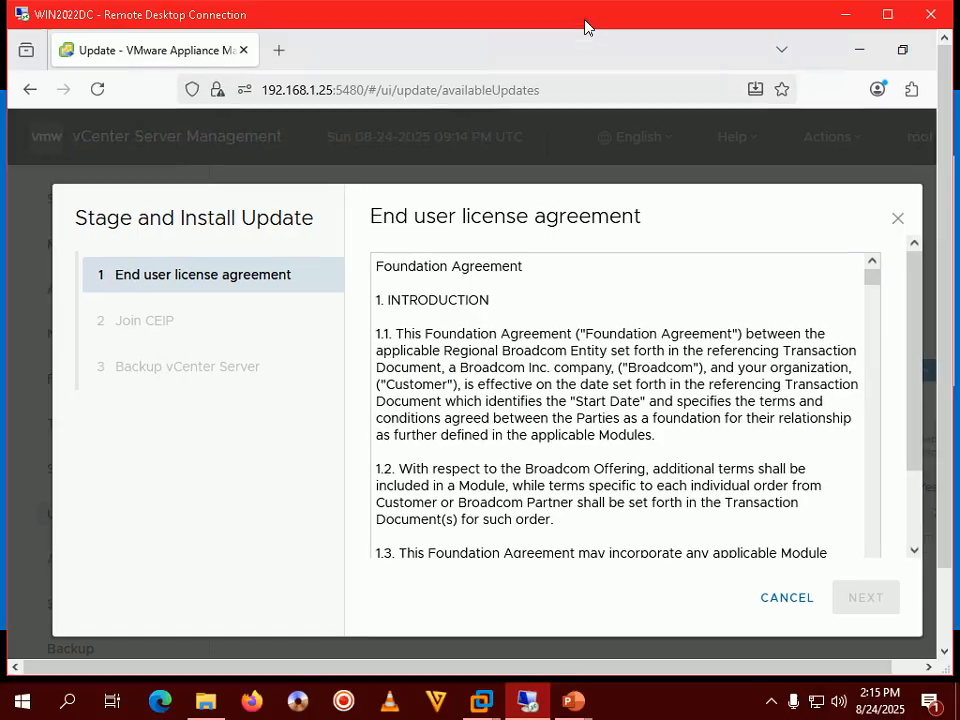
pyautogui.moveTo(572, 700)
pyautogui.click(662, 598)
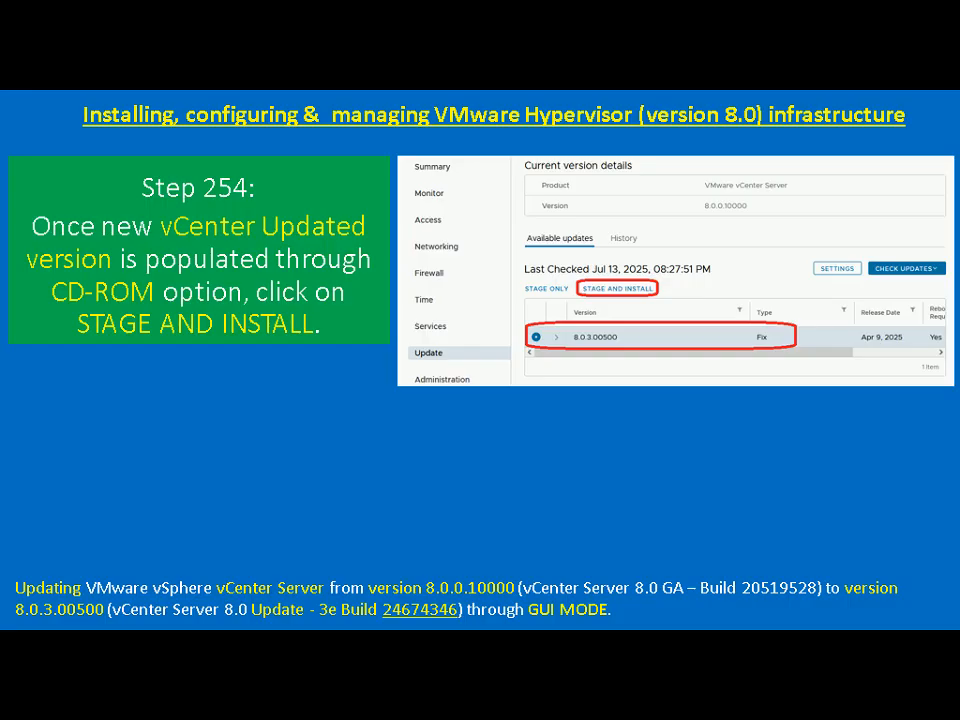
pyautogui.press('Right')
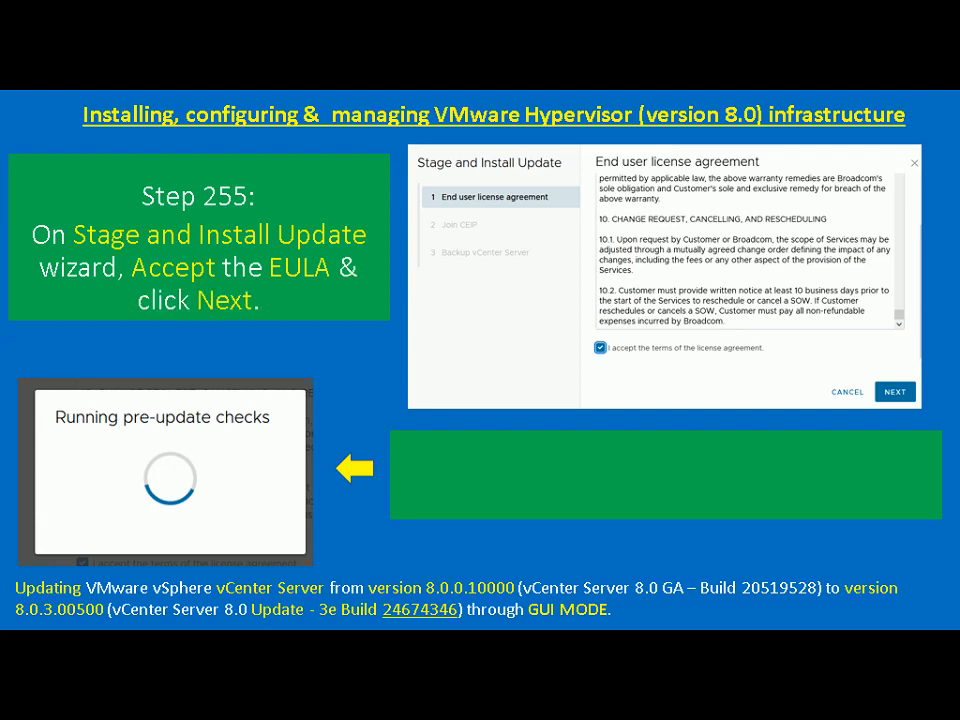
# - Start Stage and Install for 8.0.3.00500, accept the EULA, and continue to pre-update checks
pyautogui.hotkey('alt', 'Tab')
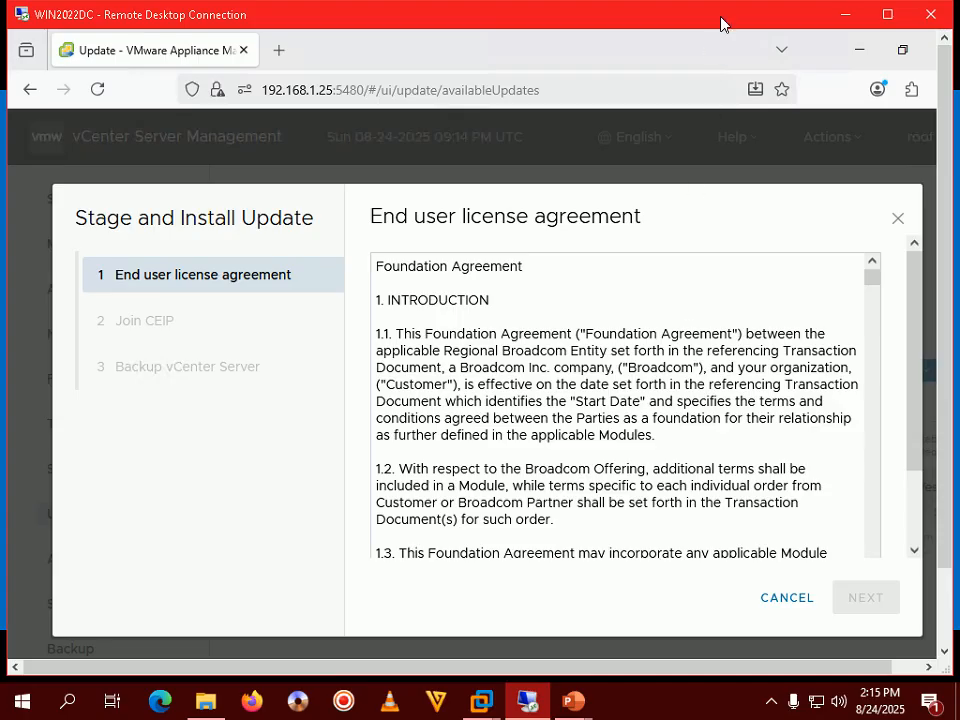
pyautogui.doubleClick(722, 21)
pyautogui.moveTo(860, 257); pyautogui.dragTo(855, 562)
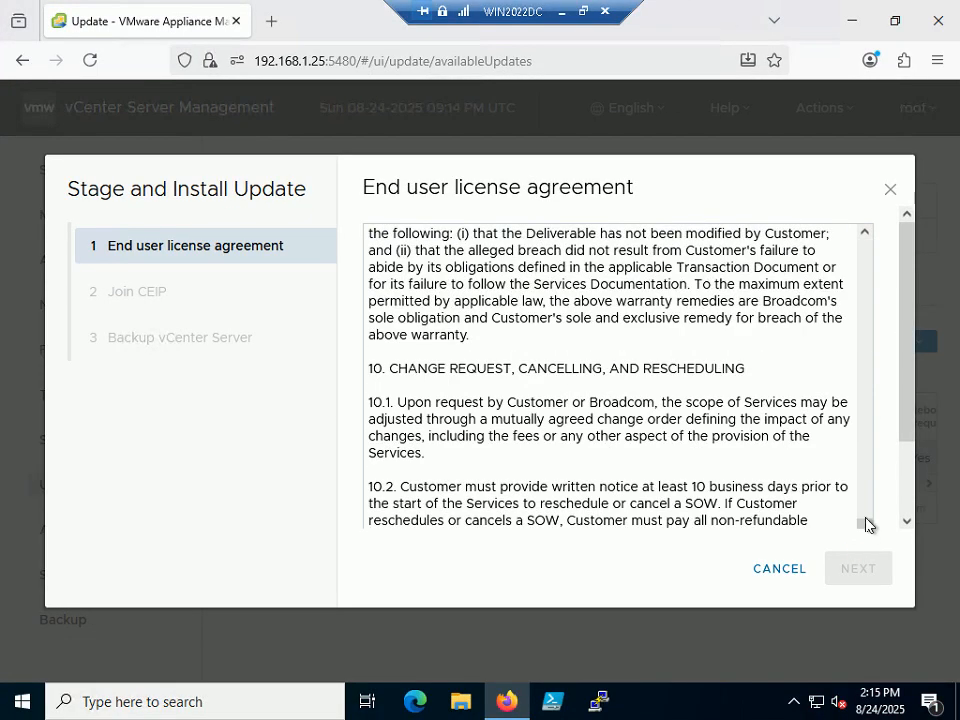
pyautogui.click(865, 517)
pyautogui.scroll(-3, 906, 480)
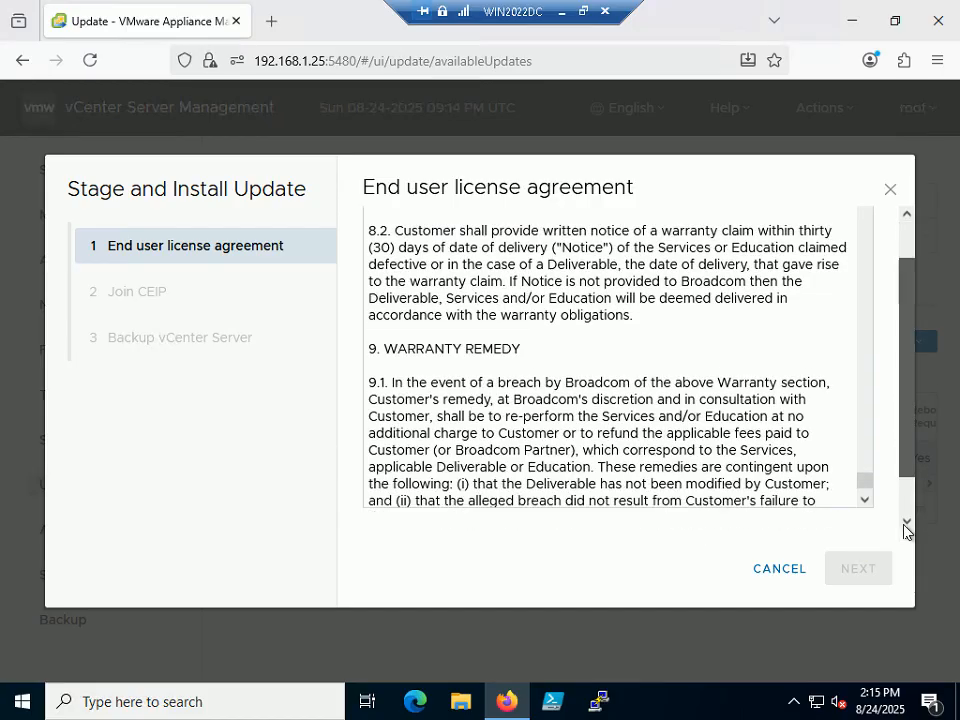
pyautogui.click(369, 497)
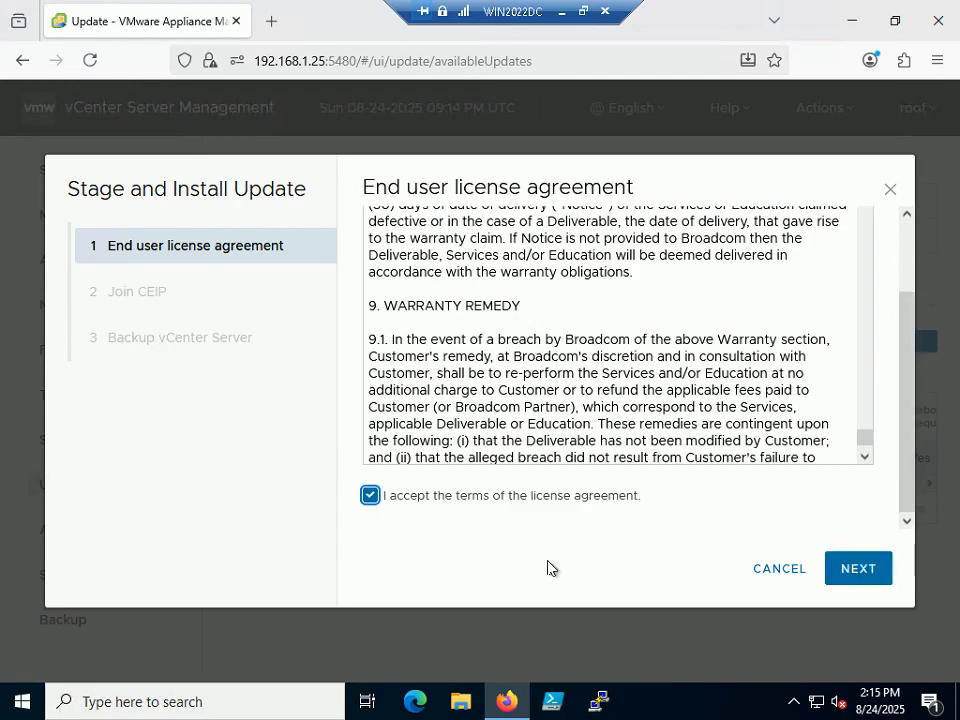
pyautogui.click(838, 568)
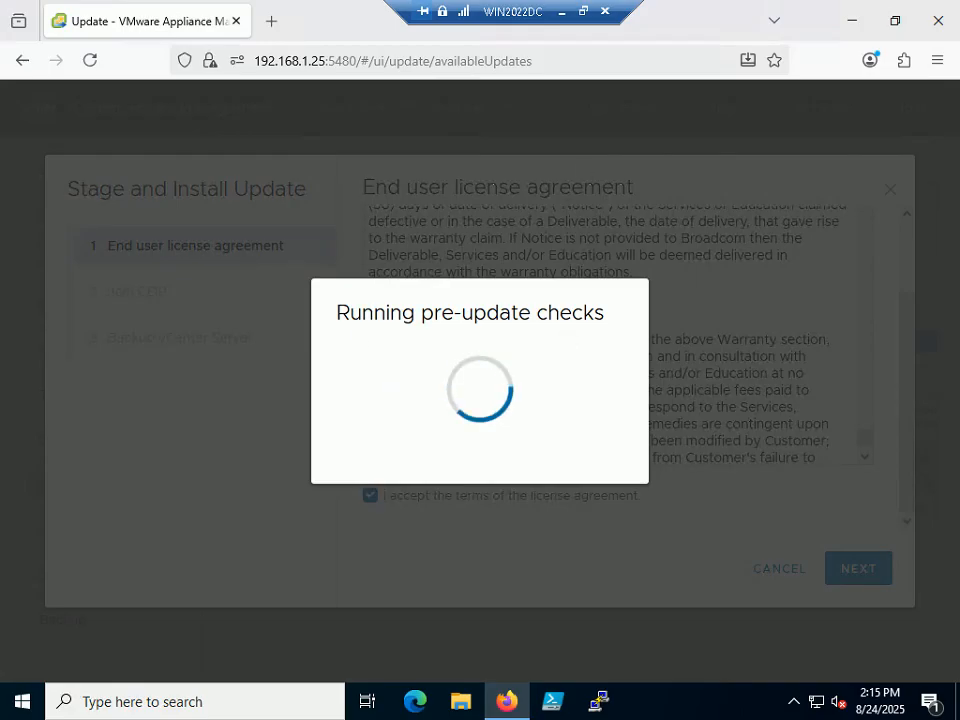
# - Glance at the tutorial slide show, then return to the remote desktop session
pyautogui.click(584, 16)
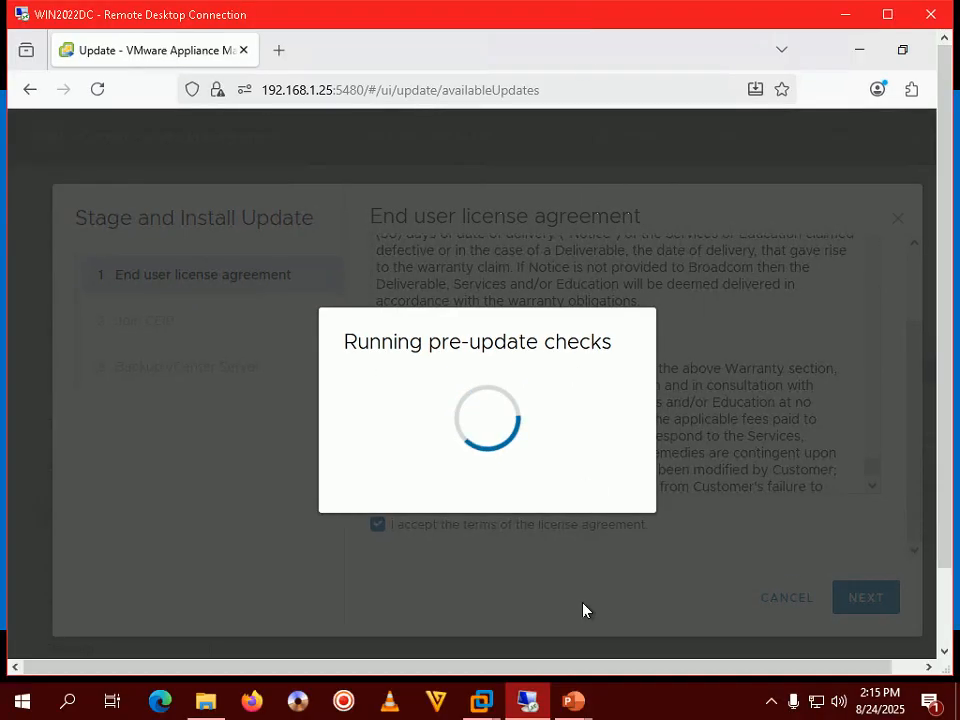
pyautogui.click(701, 566)
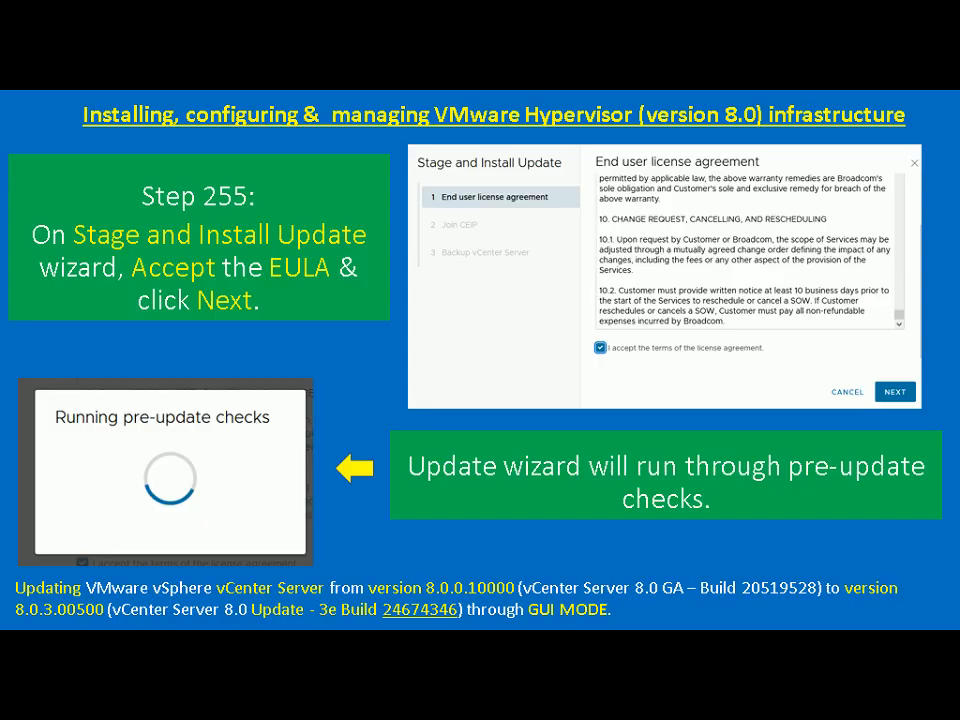
pyautogui.hotkey('alt', 'Tab')
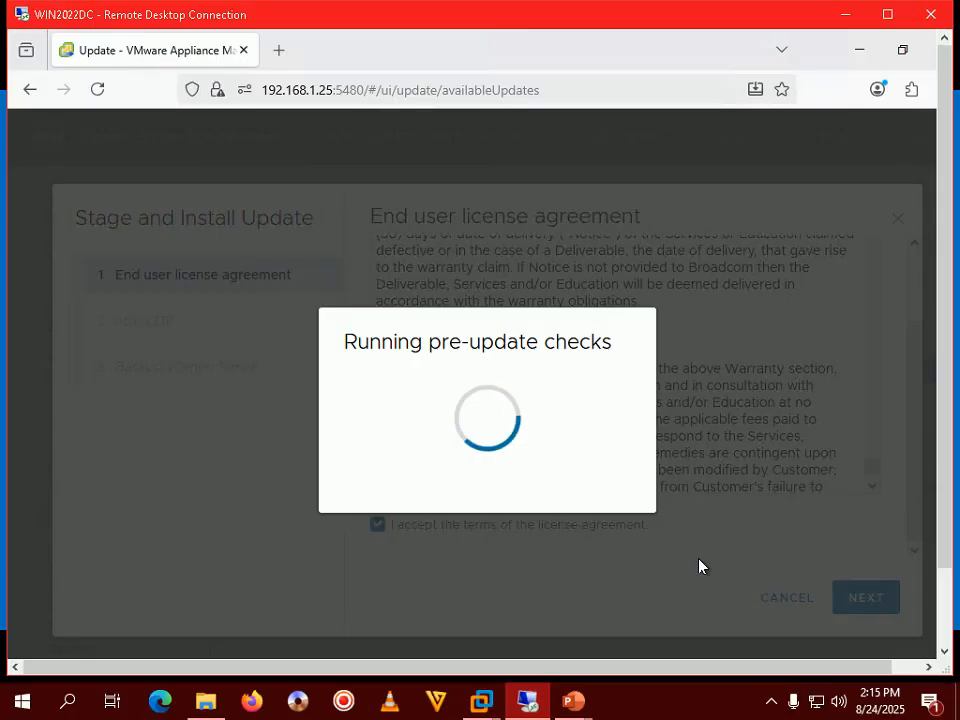
# - Bring up the hidden system tray icons while the pre-update checks finish with two warnings
pyautogui.click(769, 706)
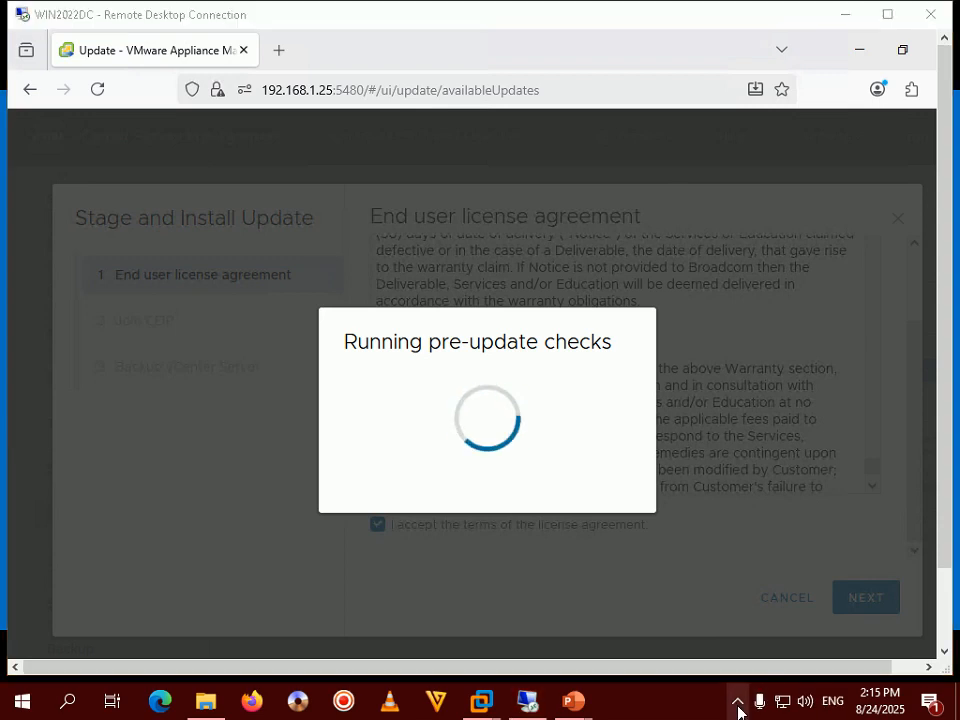
pyautogui.click(738, 712)
pyautogui.click(704, 712)
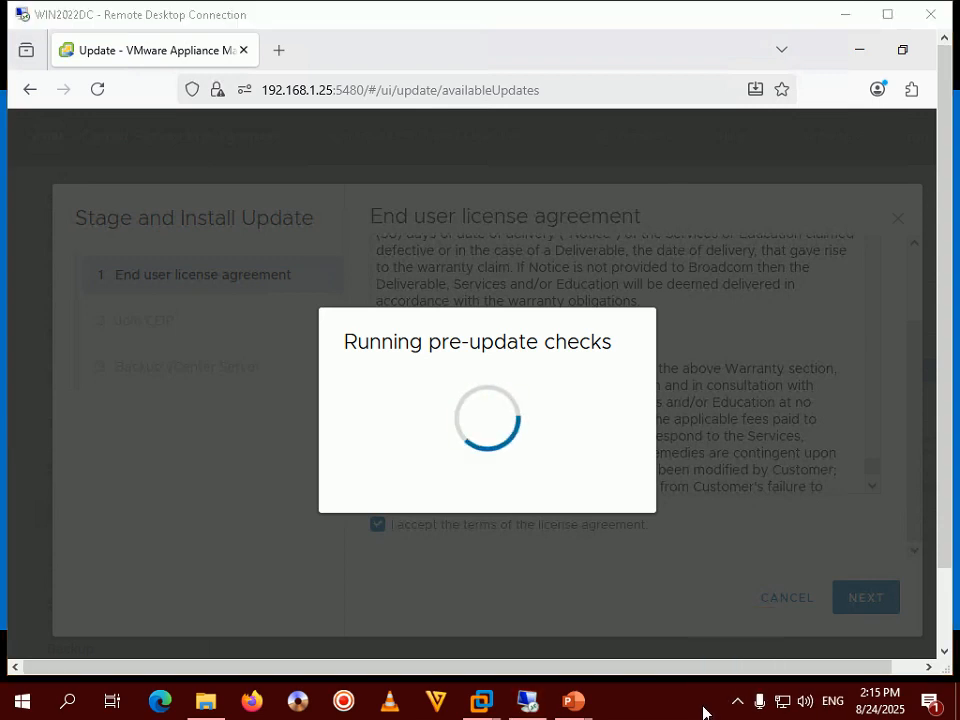
pyautogui.click(737, 704)
pyautogui.click(737, 704)
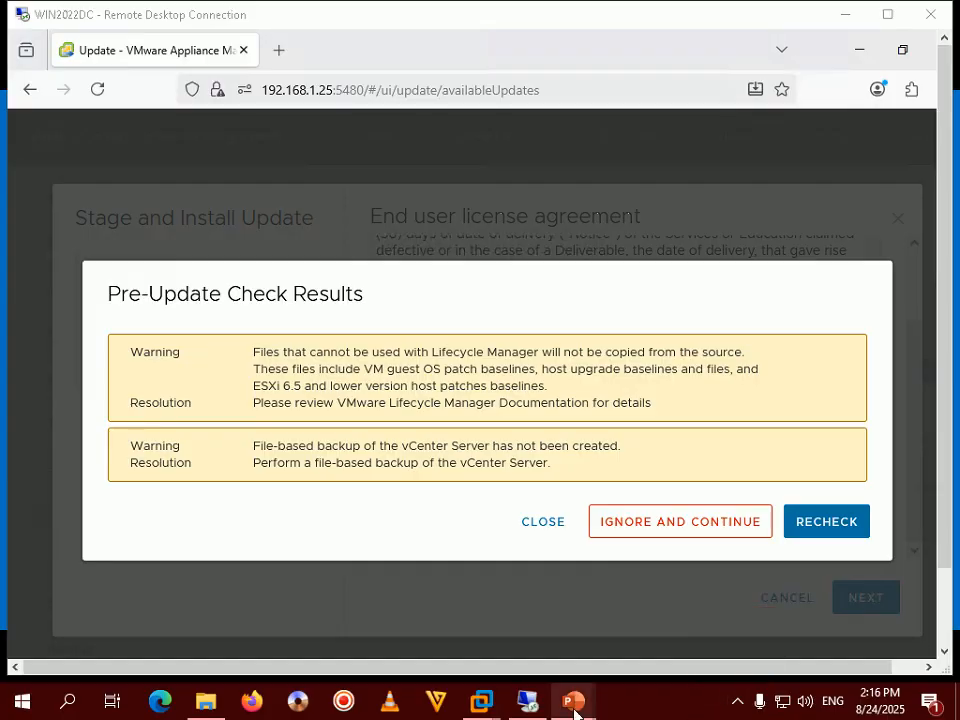
# - Check the next tutorial slide, then bypass the two pre-update warnings with Ignore and Continue
pyautogui.moveTo(588, 712)
pyautogui.click(624, 628)
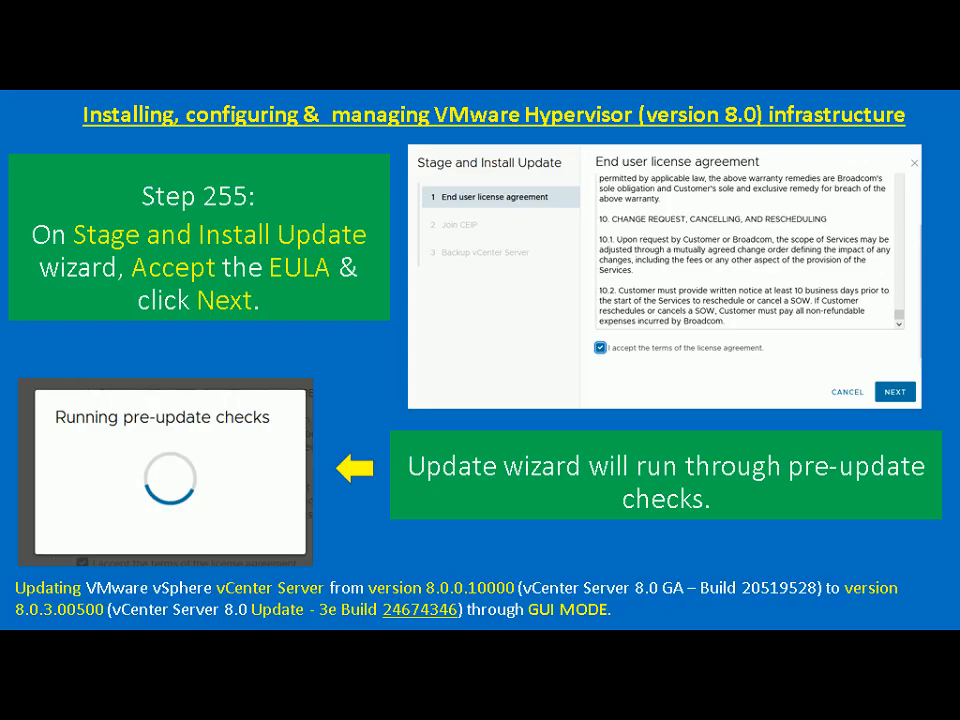
pyautogui.press('Right')
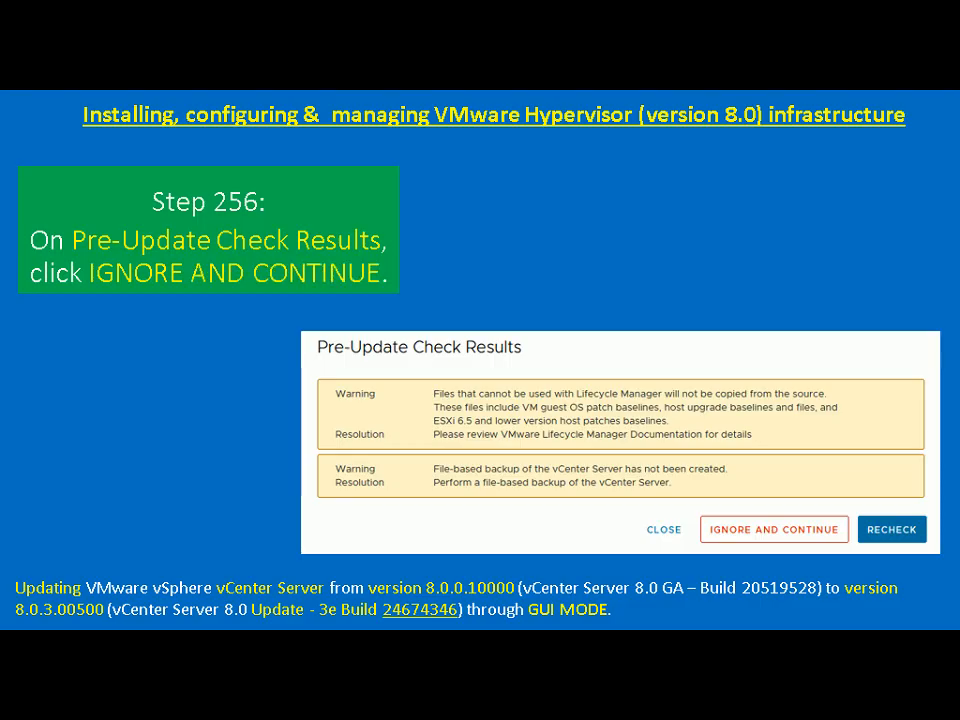
pyautogui.hotkey('alt', 'Tab')
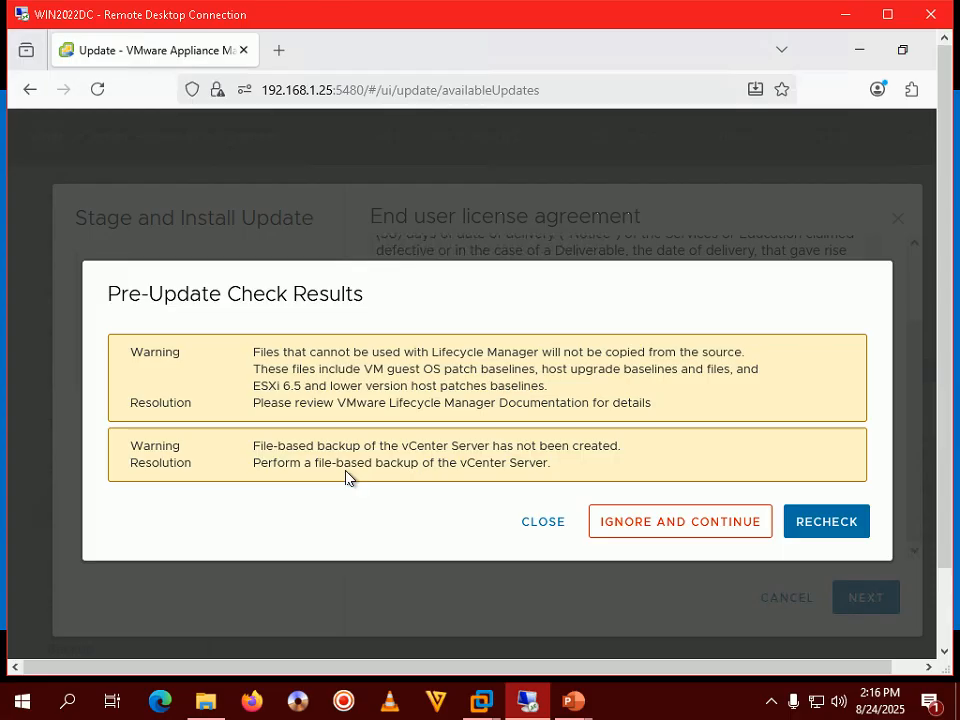
pyautogui.click(671, 532)
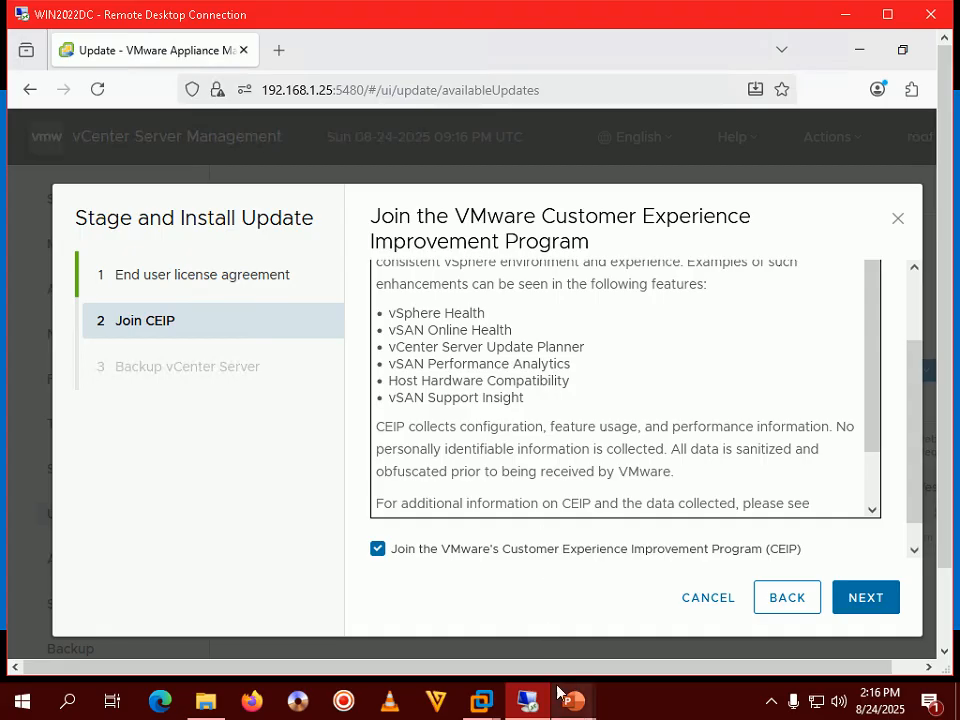
# - Following the Join CEIP slide, opt out of CEIP and advance to the Backup vCenter Server step
pyautogui.moveTo(577, 703)
pyautogui.click(663, 600)
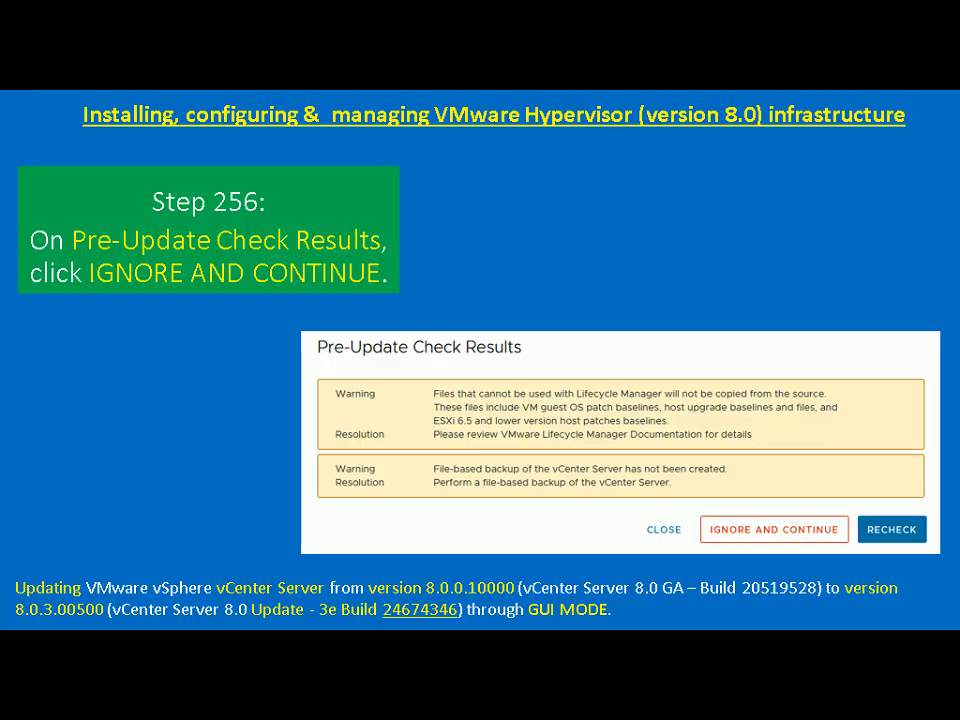
pyautogui.press('Right')
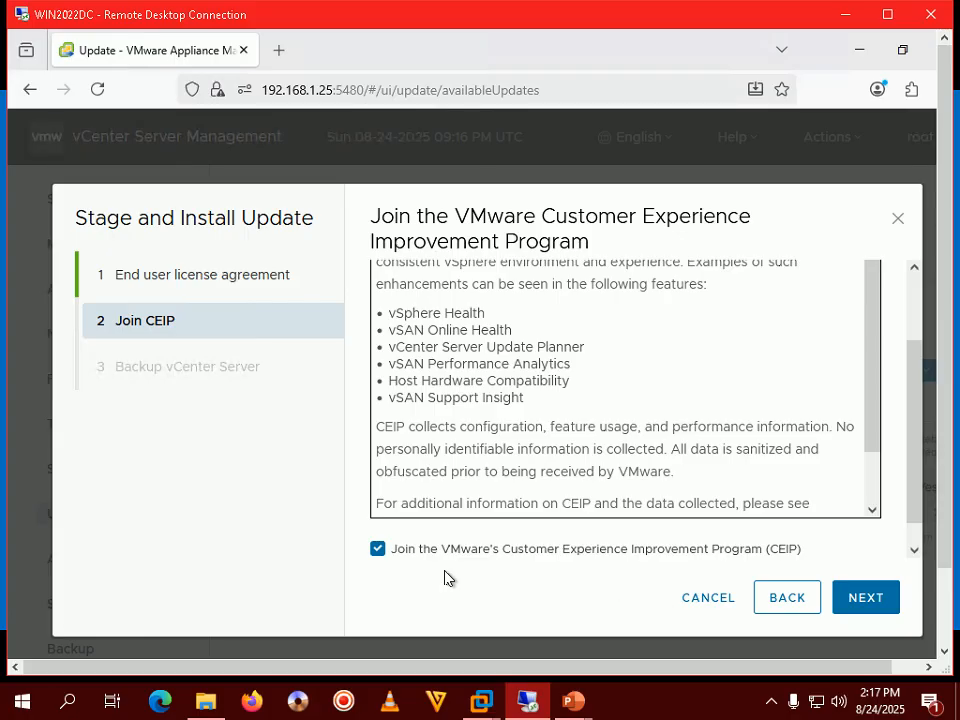
pyautogui.click(444, 553)
pyautogui.click(848, 598)
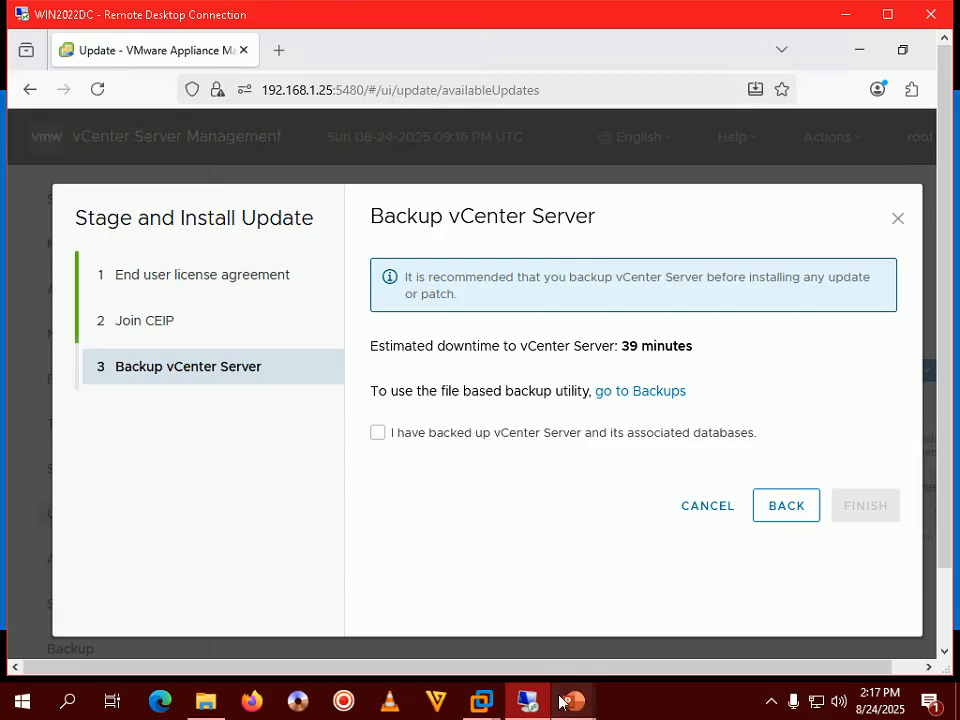
# - Confirm vCenter and its databases are backed up, then finish the wizard to begin staging
pyautogui.moveTo(572, 700)
pyautogui.click(682, 593)
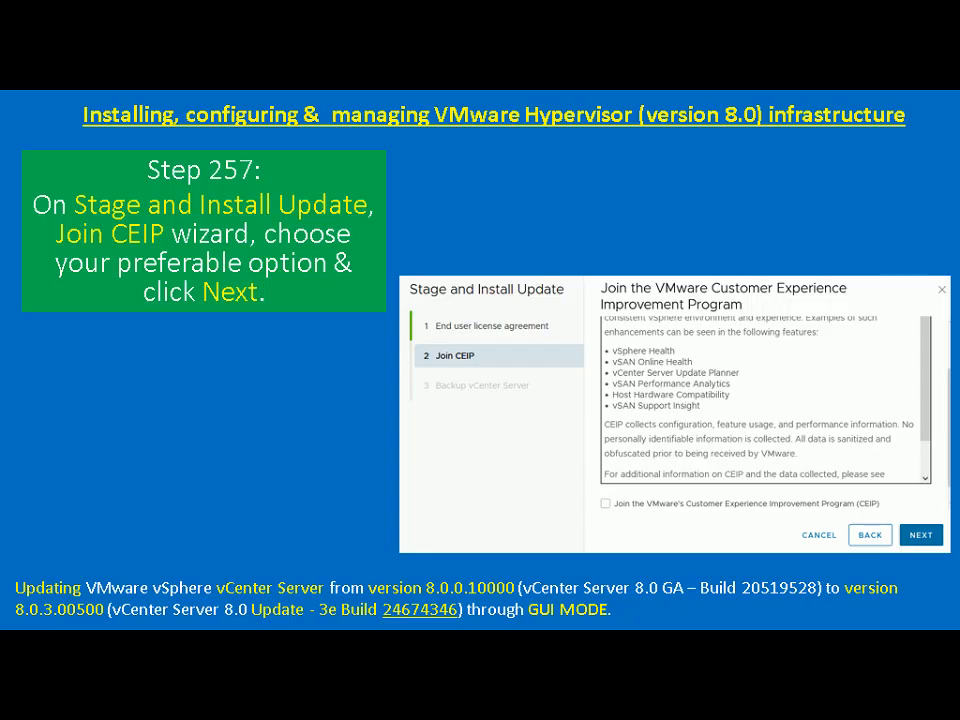
pyautogui.press('Right')
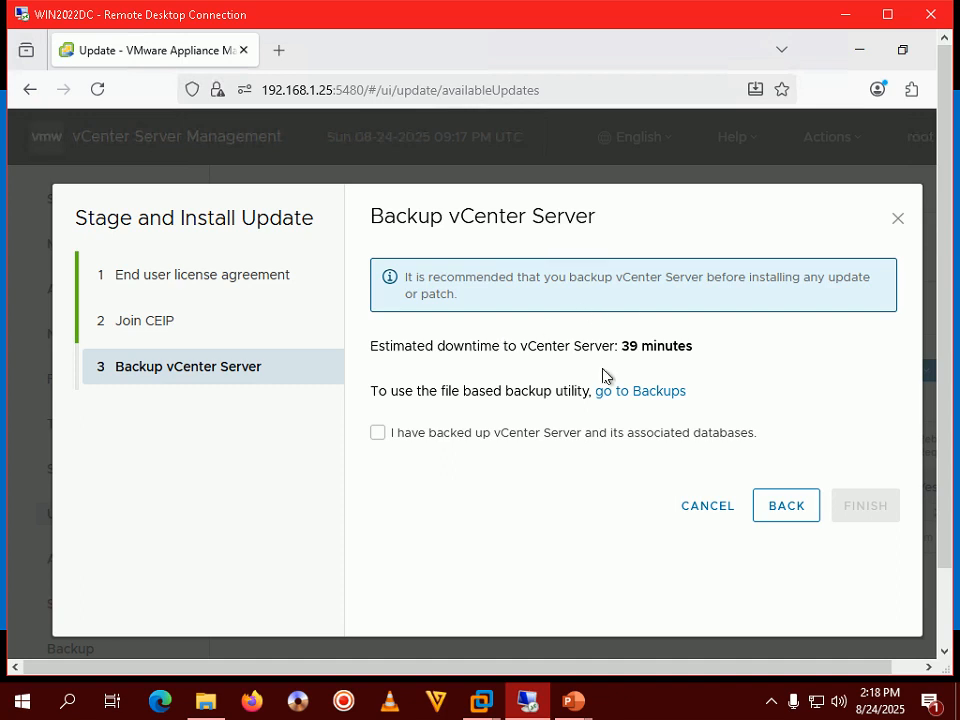
pyautogui.click(378, 436)
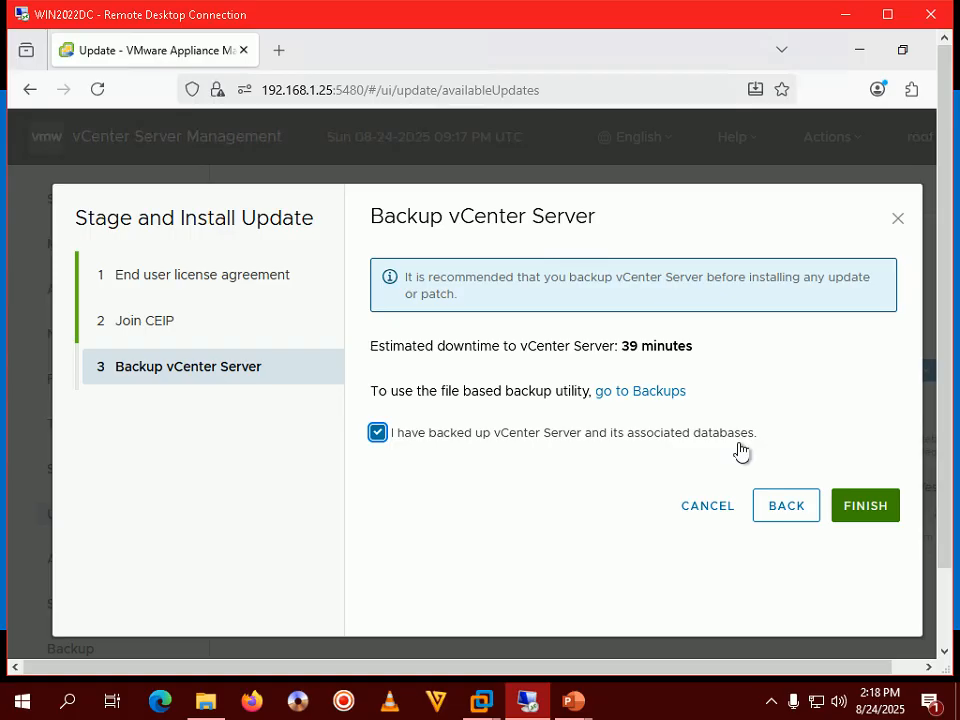
pyautogui.click(864, 507)
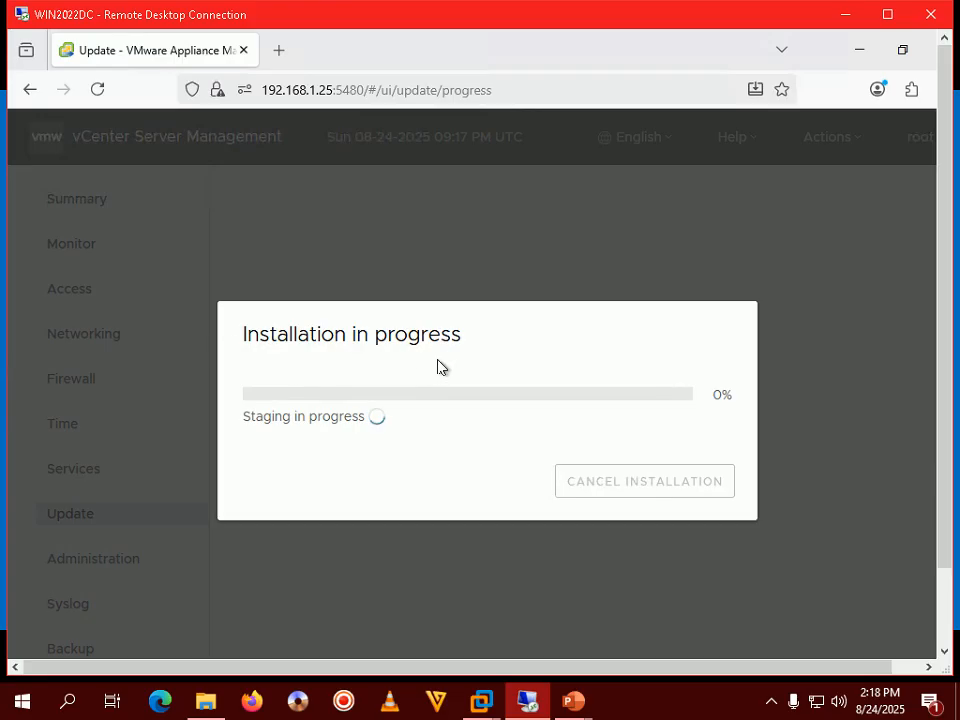
# - Advance to the monitoring slide and watch the installation reach Installation Succeeded at 100%
pyautogui.moveTo(585, 703)
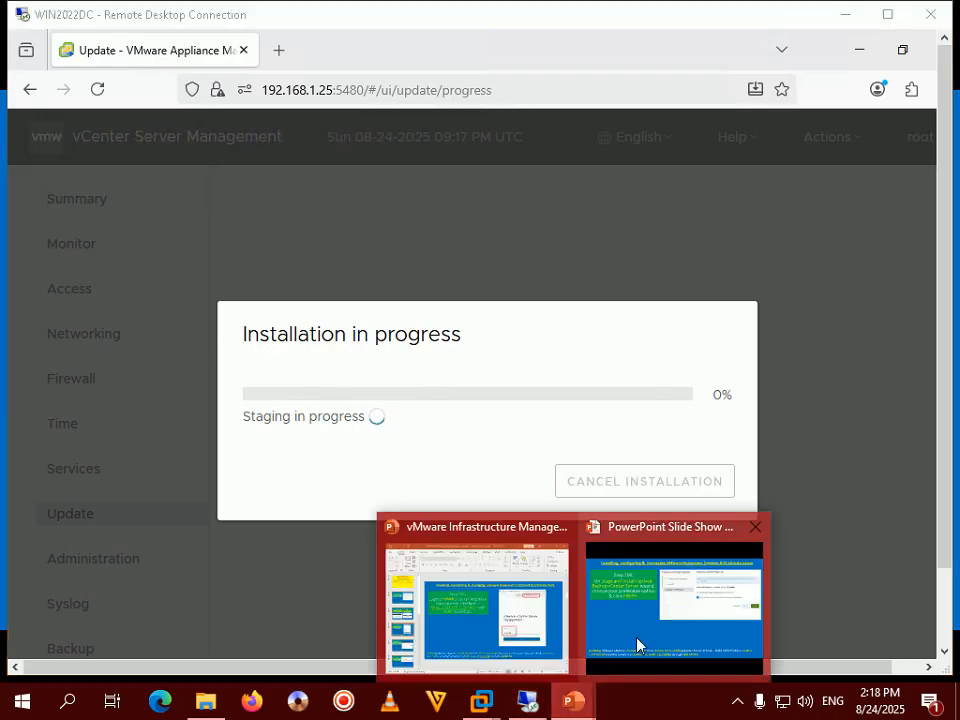
pyautogui.click(636, 641)
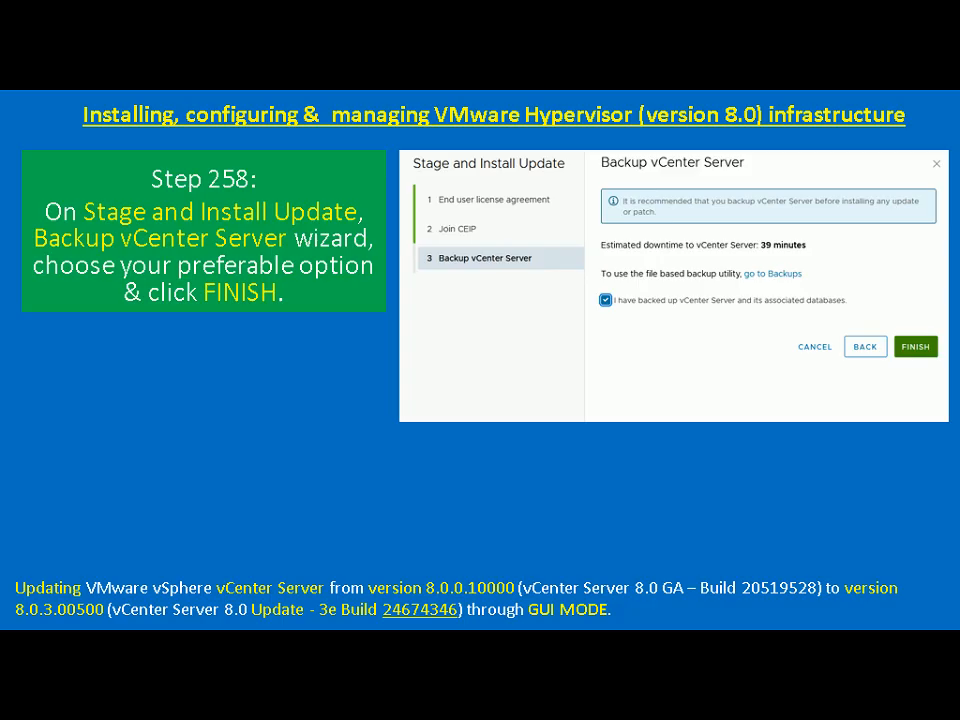
pyautogui.press('Right')
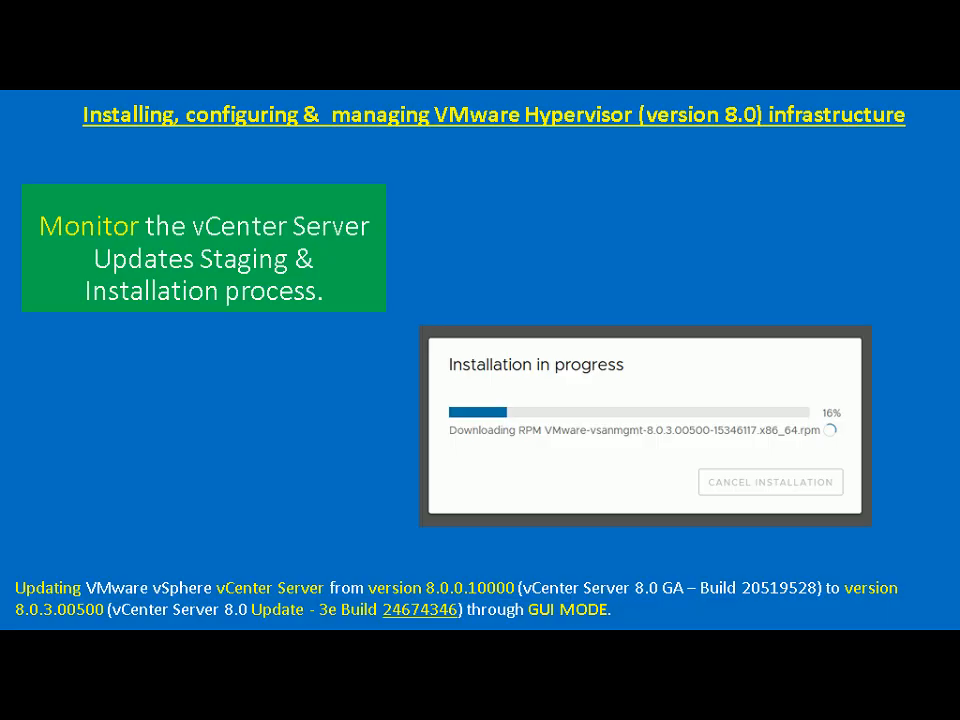
pyautogui.hotkey('alt', 'Tab')
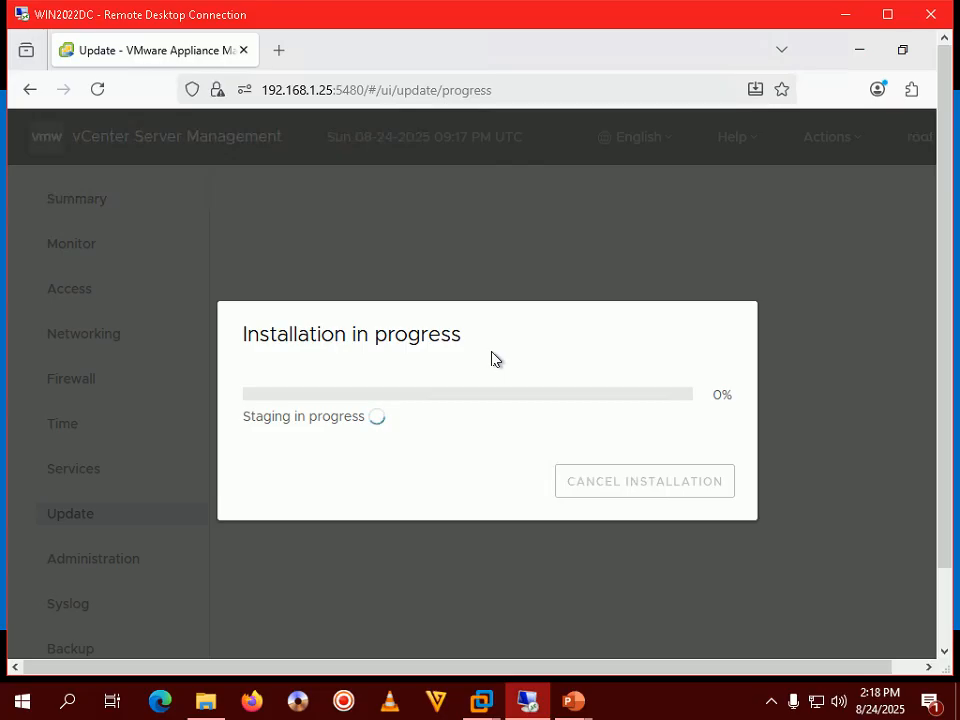
pyautogui.click(768, 703)
pyautogui.click(734, 704)
pyautogui.click(698, 706)
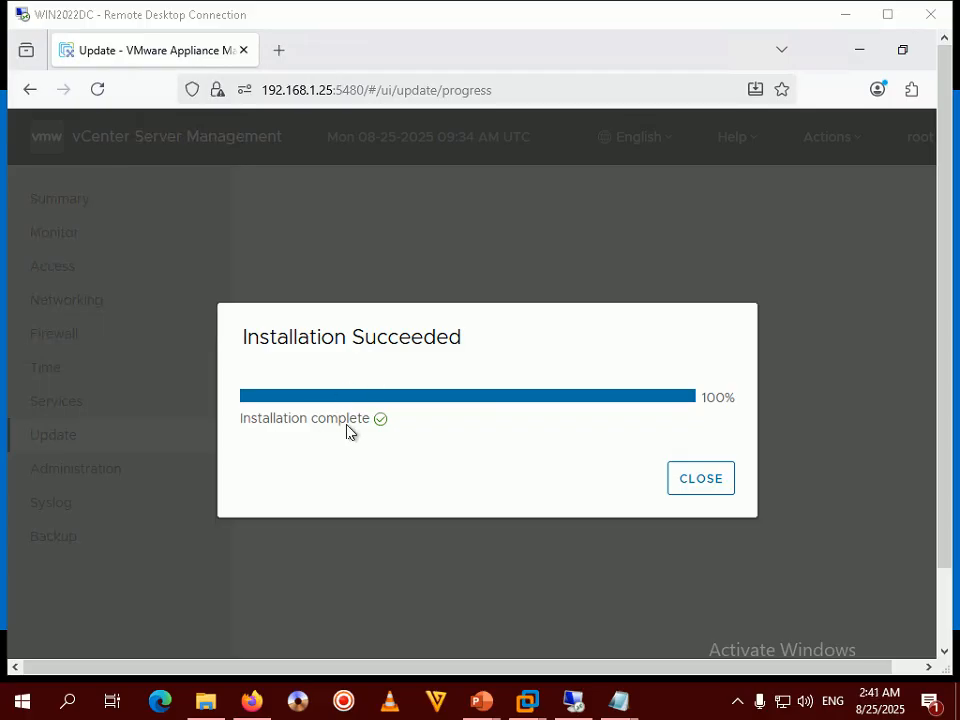
# - Close the success notice and highlight the new version 8.0.3.00500 on the Update page
pyautogui.click(701, 479)
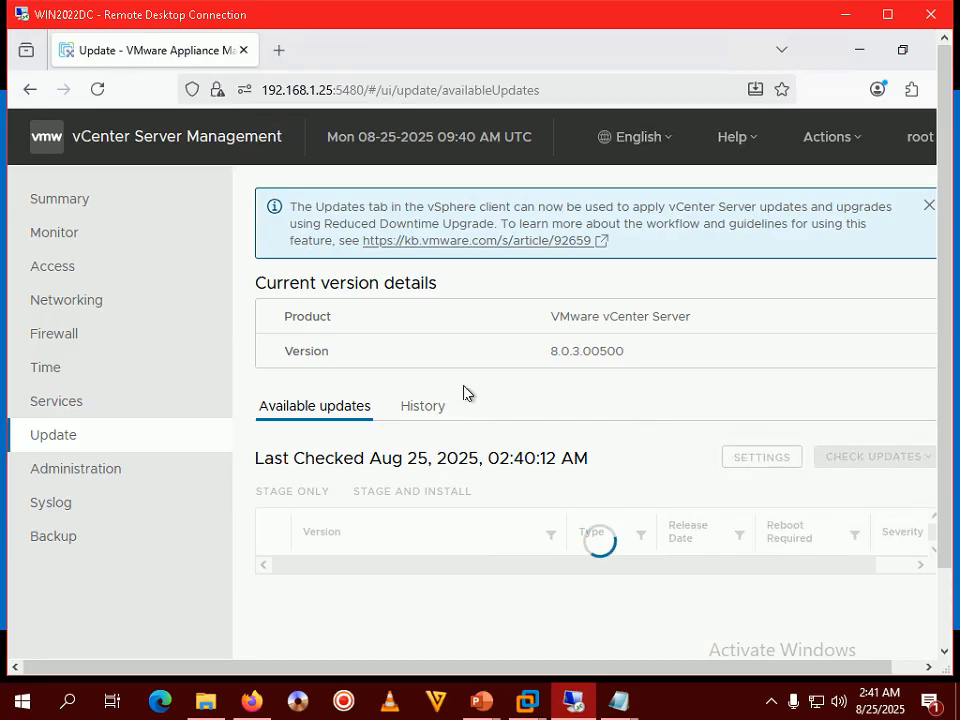
pyautogui.click(887, 16)
pyautogui.moveTo(543, 326); pyautogui.dragTo(625, 324)
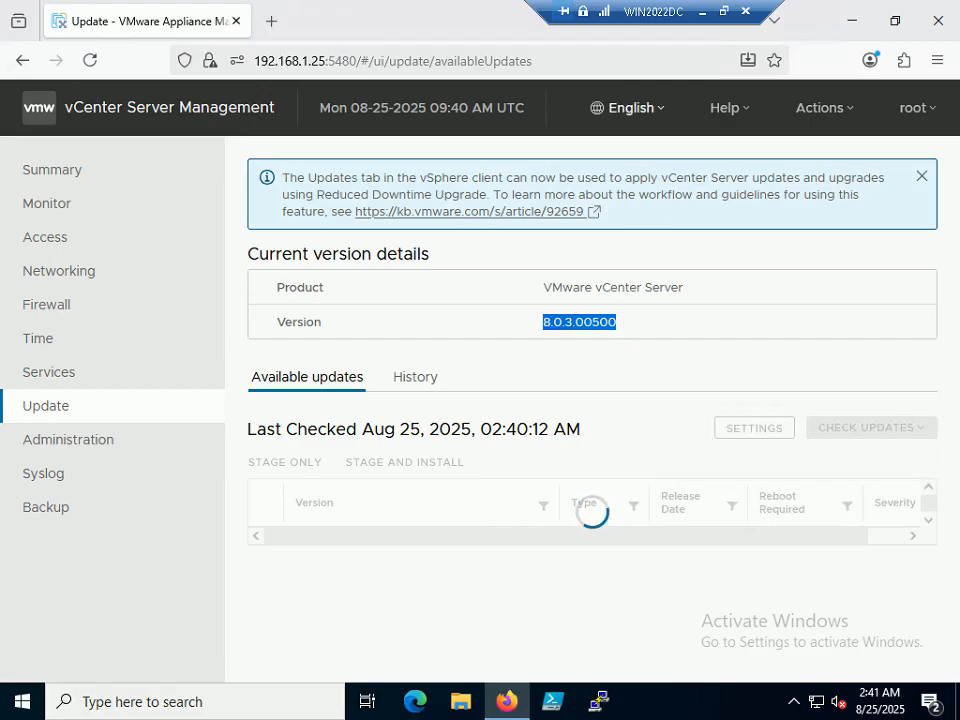
pyautogui.click(722, 12)
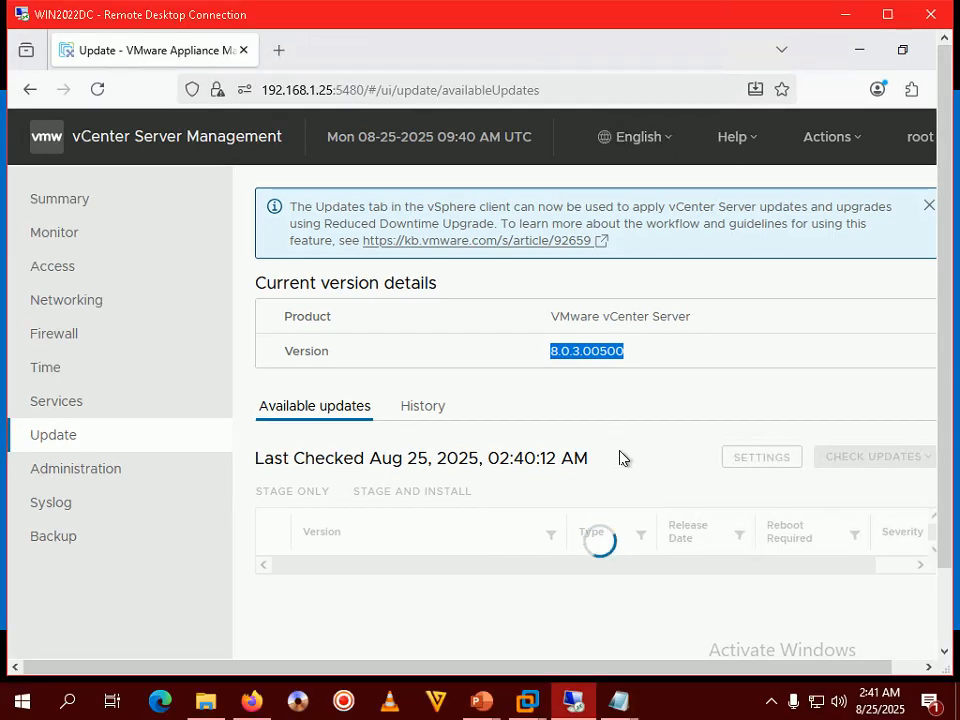
# - Advance the tutorial to the Installation Succeeded slide, then clear the version highlight
pyautogui.moveTo(484, 699)
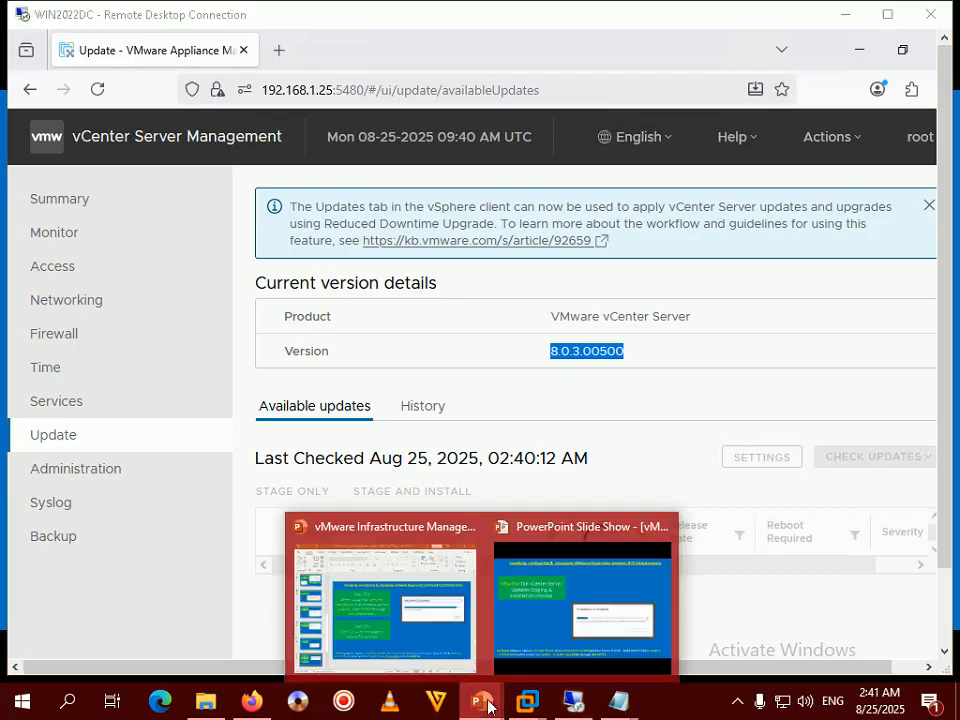
pyautogui.click(630, 592)
pyautogui.press('Right')
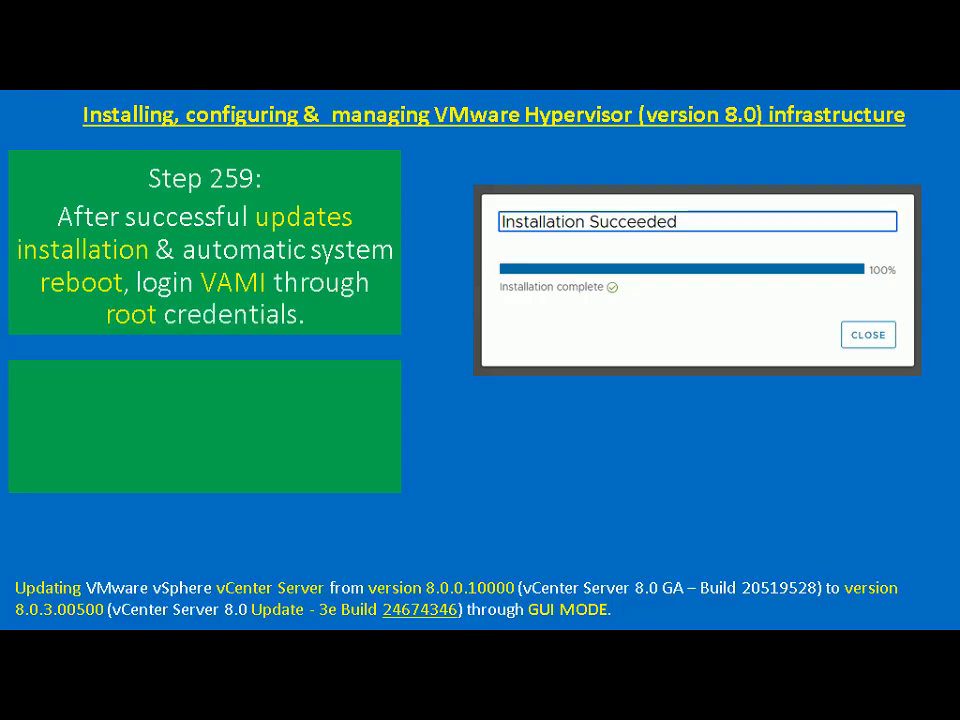
pyautogui.hotkey('alt', 'Tab')
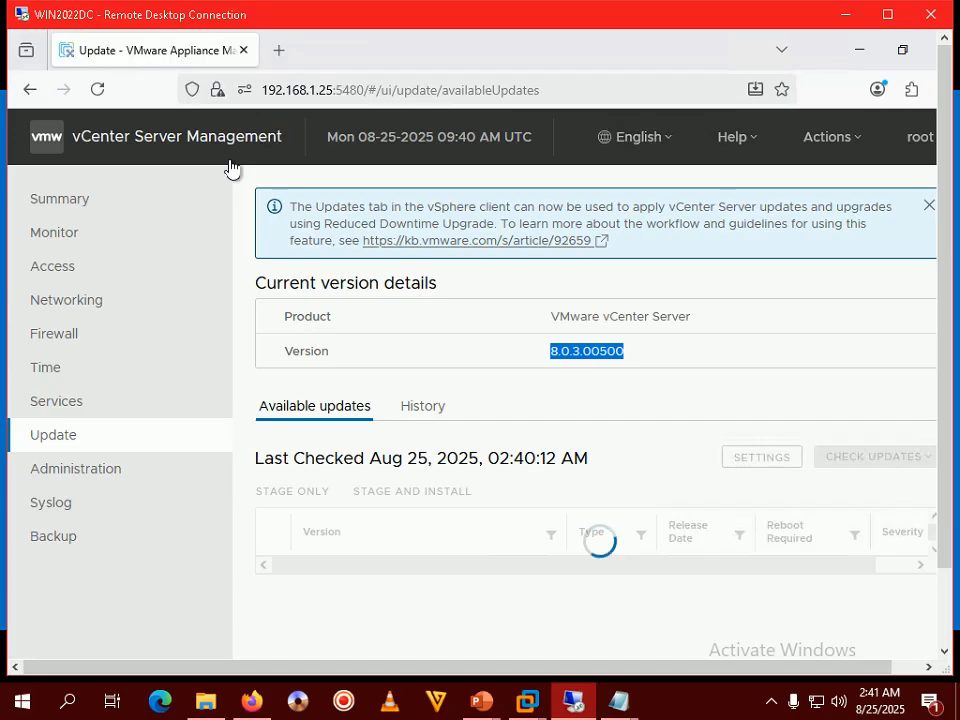
pyautogui.click(887, 15)
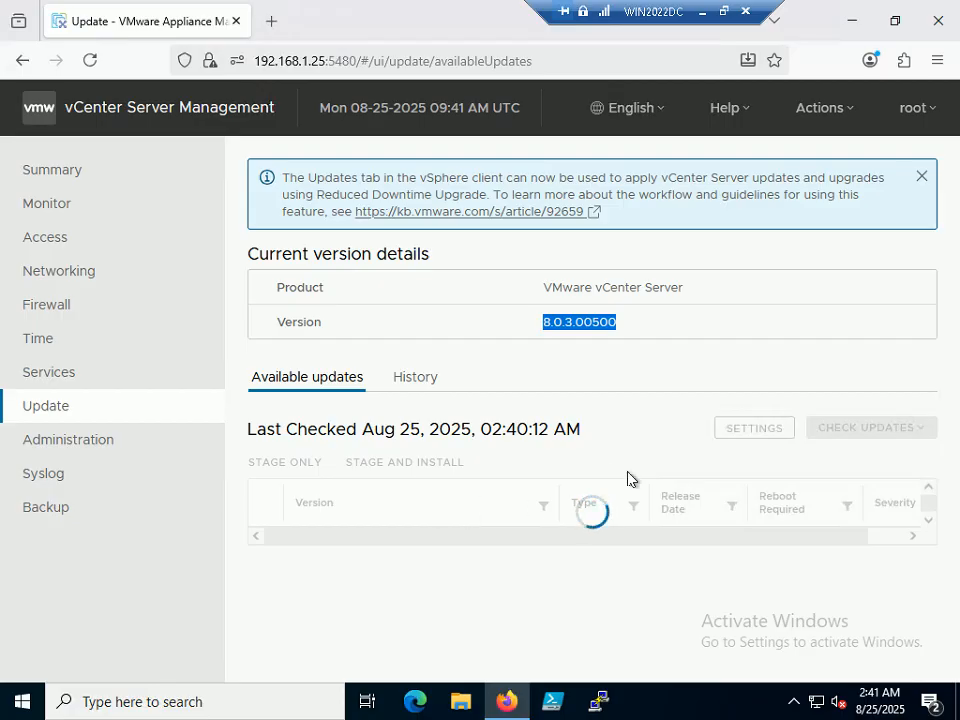
pyautogui.click(586, 535)
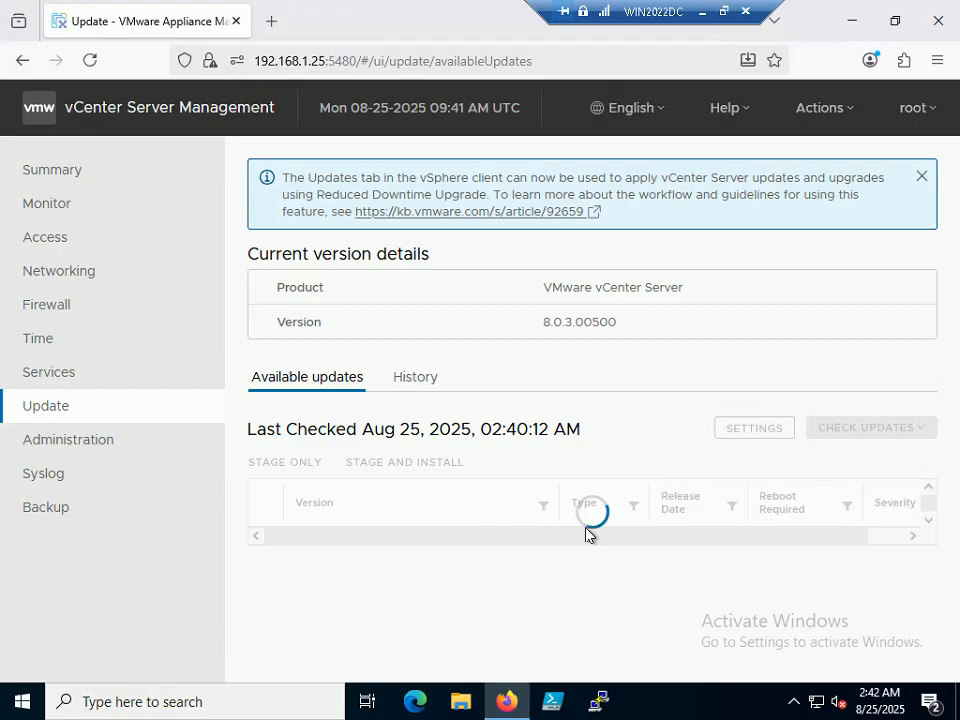
pyautogui.click(725, 13)
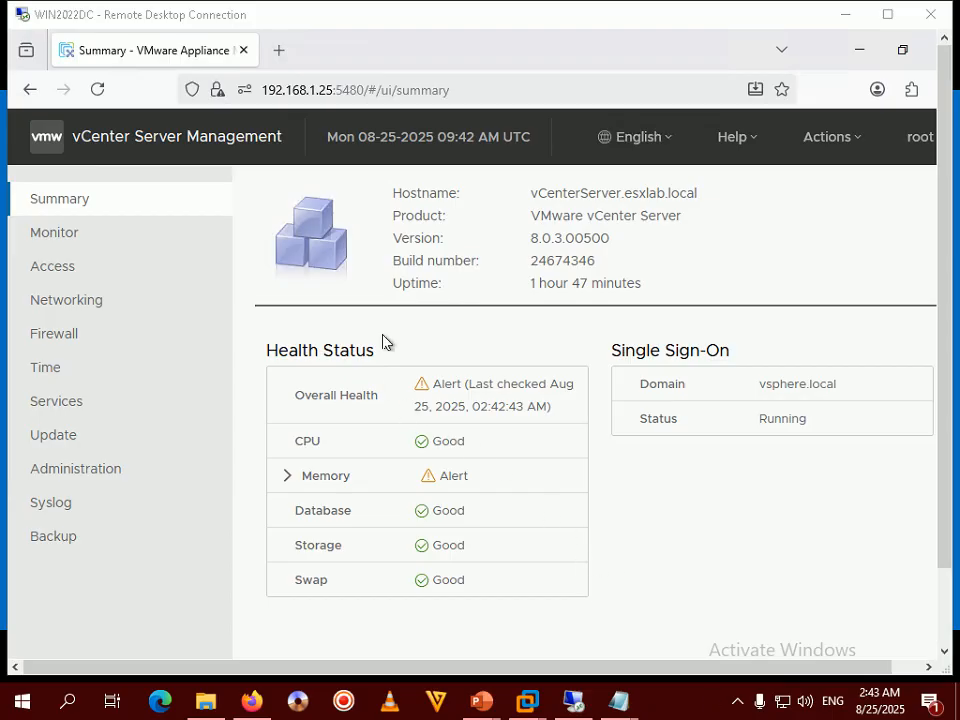
# - Recheck version 8.0.3.00500 on Update and Summary pages, then return to the slide show
pyautogui.click(66, 440)
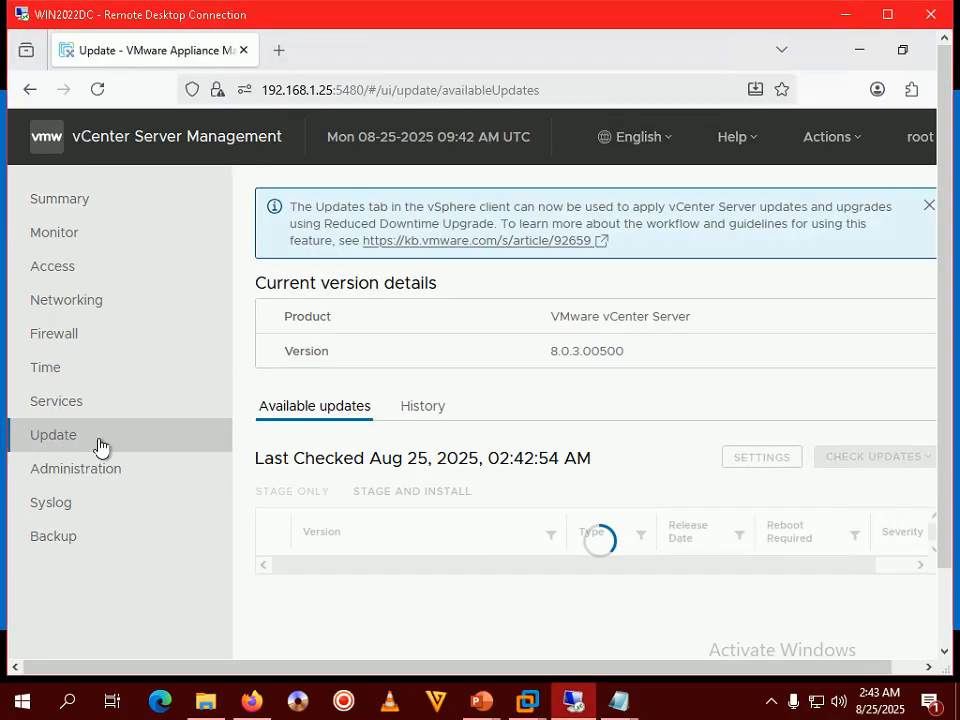
pyautogui.click(64, 204)
pyautogui.moveTo(531, 238); pyautogui.dragTo(607, 249)
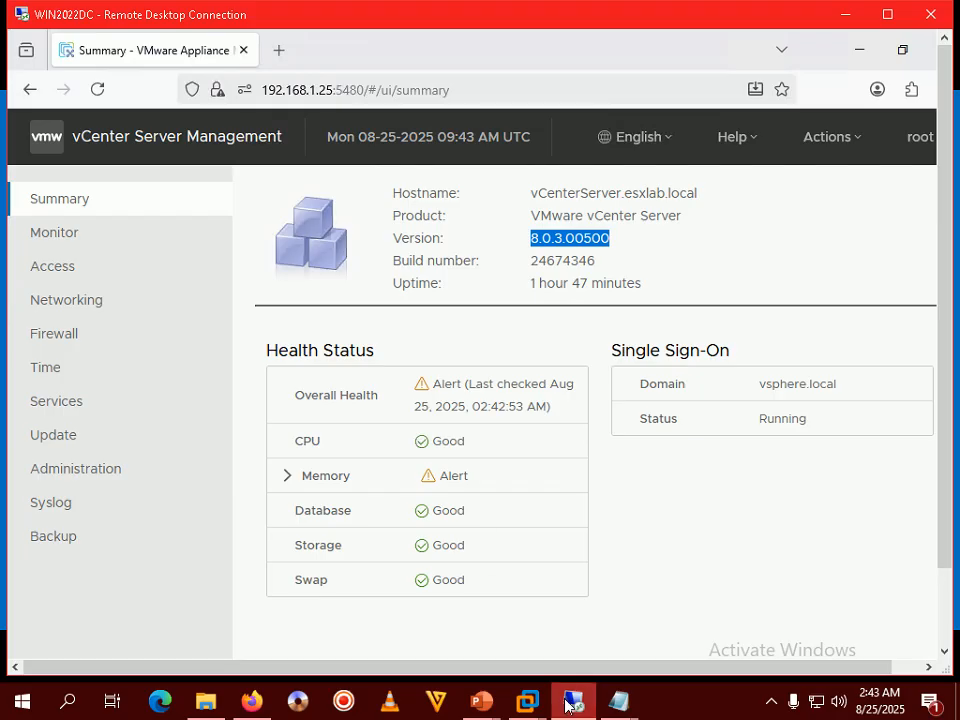
pyautogui.moveTo(481, 701)
pyautogui.click(637, 611)
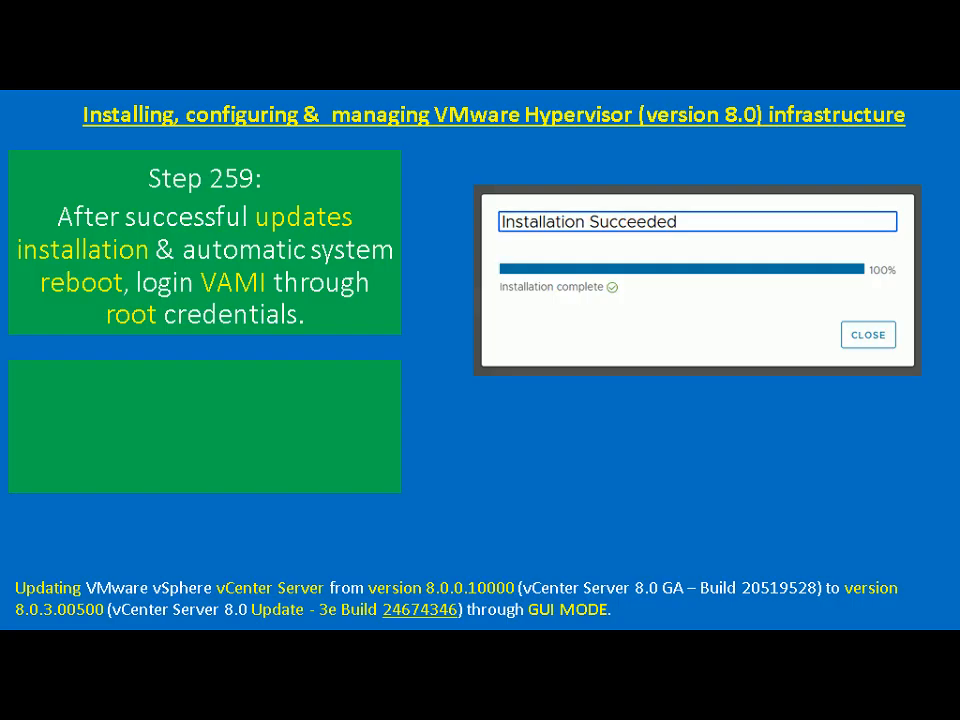